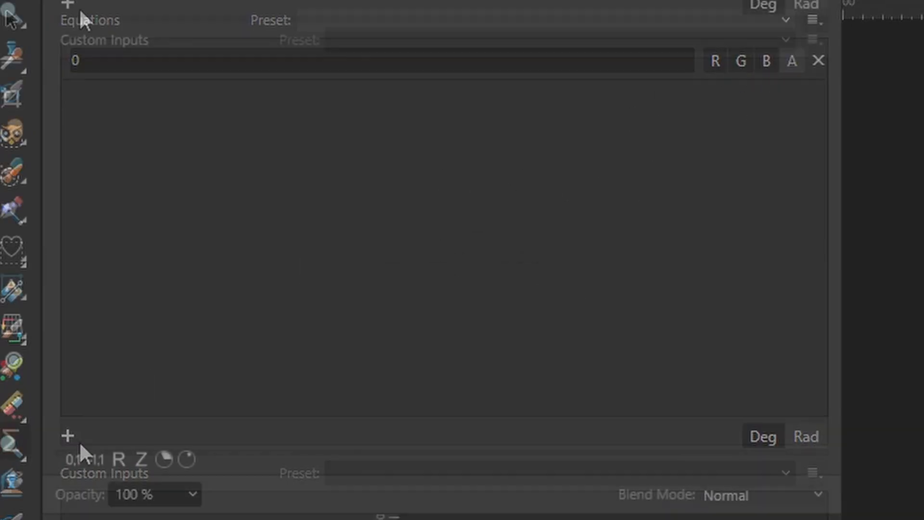
# Add a real-number custom input named a, describe it as Scale and set its value to 4
pyautogui.click(118, 459)
pyautogui.click(179, 86)
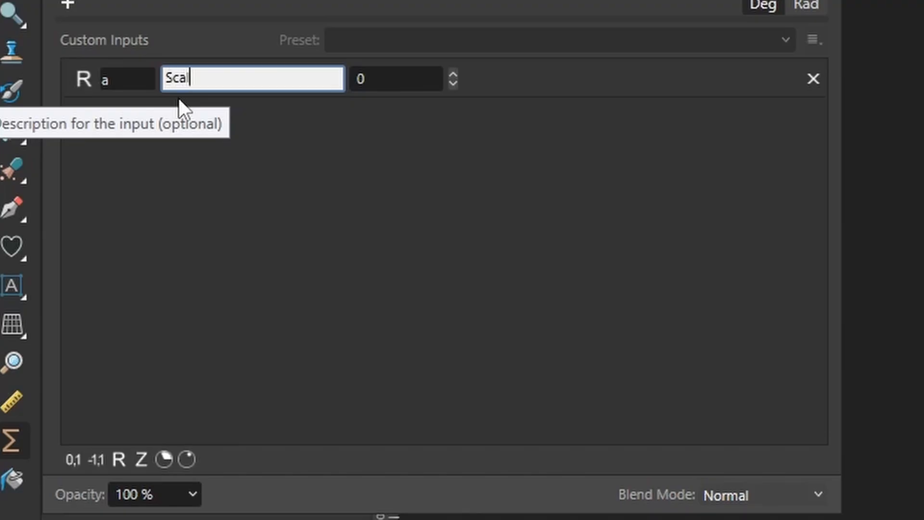
pyautogui.click(406, 80)
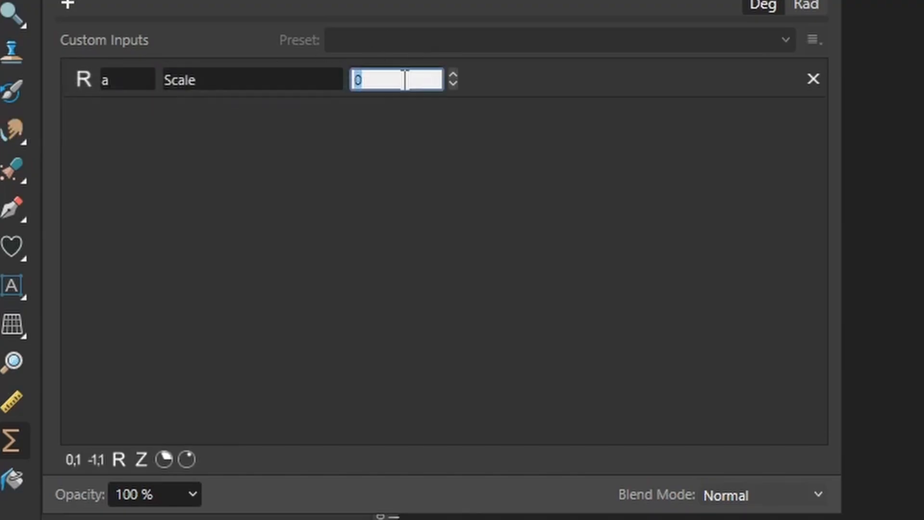
pyautogui.write('4')
pyautogui.press('Return')
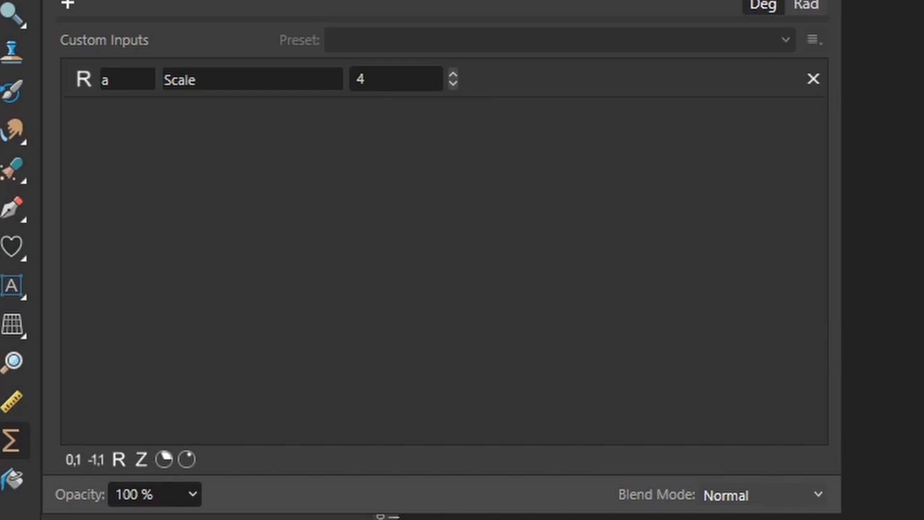
# Add an angle custom input, name it th and describe it as Angle
pyautogui.click(164, 459)
pyautogui.click(122, 161)
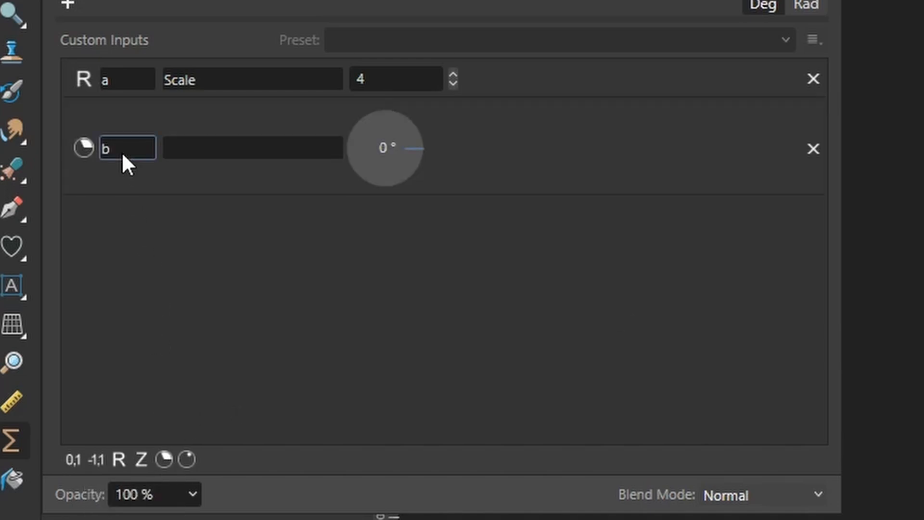
pyautogui.doubleClick(123, 161)
pyautogui.write('th')
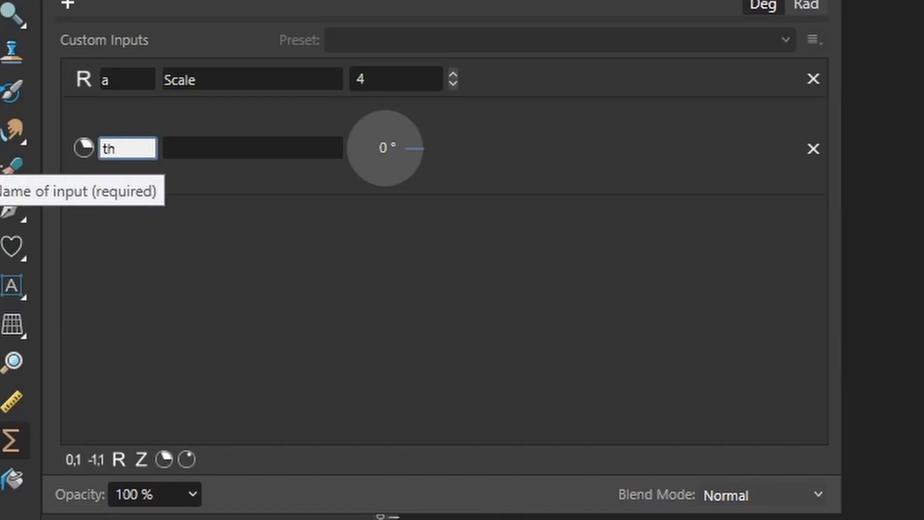
pyautogui.click(221, 147)
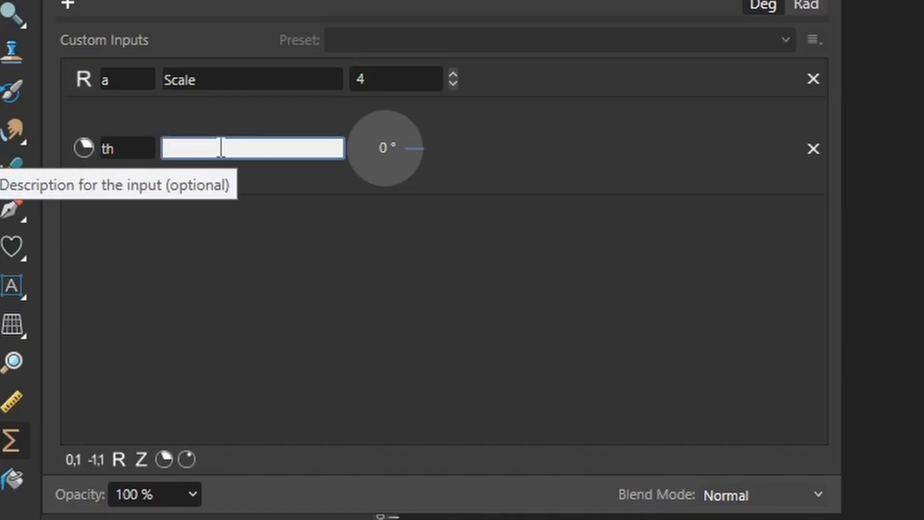
pyautogui.write('a')
pyautogui.press('BackSpace')
pyautogui.write('Angle')
pyautogui.press('Return')
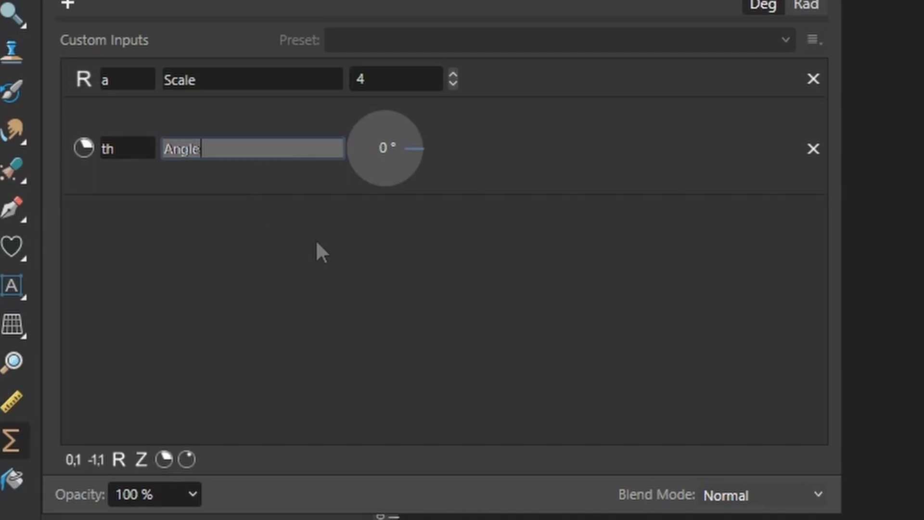
# Add a custom input with a 0 to 1 range, name it sx and describe it as Stretch
pyautogui.click(70, 457)
pyautogui.click(110, 219)
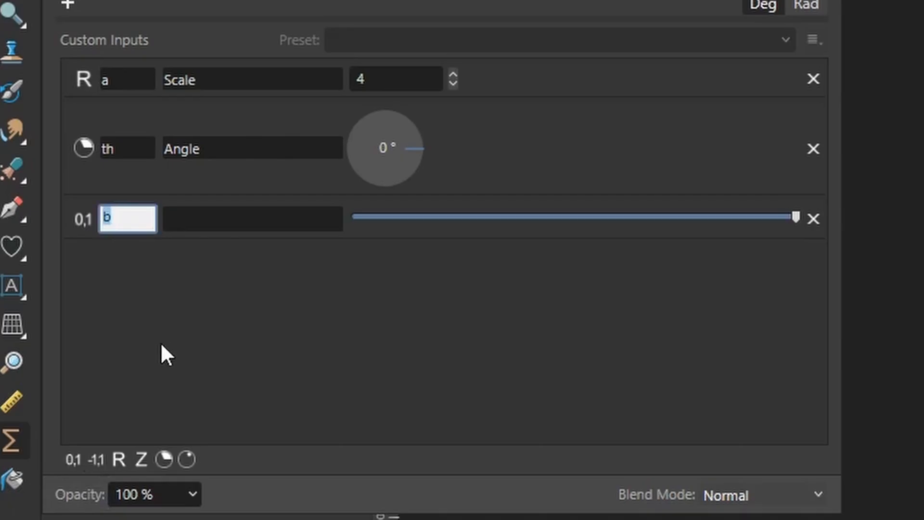
pyautogui.write('sx')
pyautogui.click(187, 222)
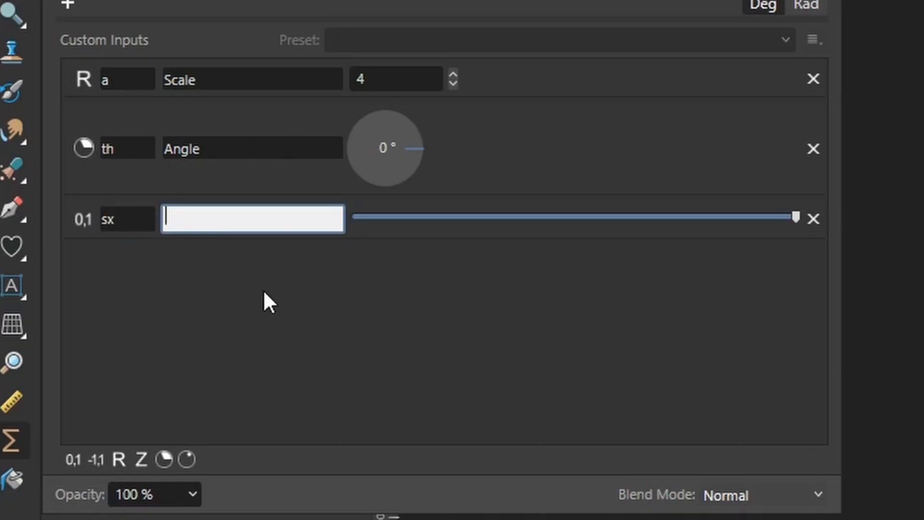
pyautogui.write('Stretch')
pyautogui.press('Return')
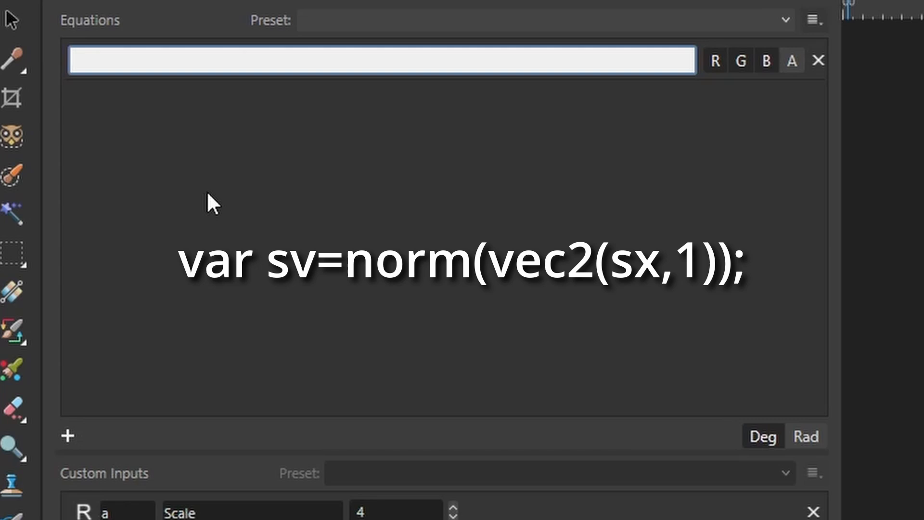
# Define the normalized stretch vector in the equation as var sv=norm(vec2(sx,1)); and begin another variable declaration
pyautogui.write('var sv=vec2(')
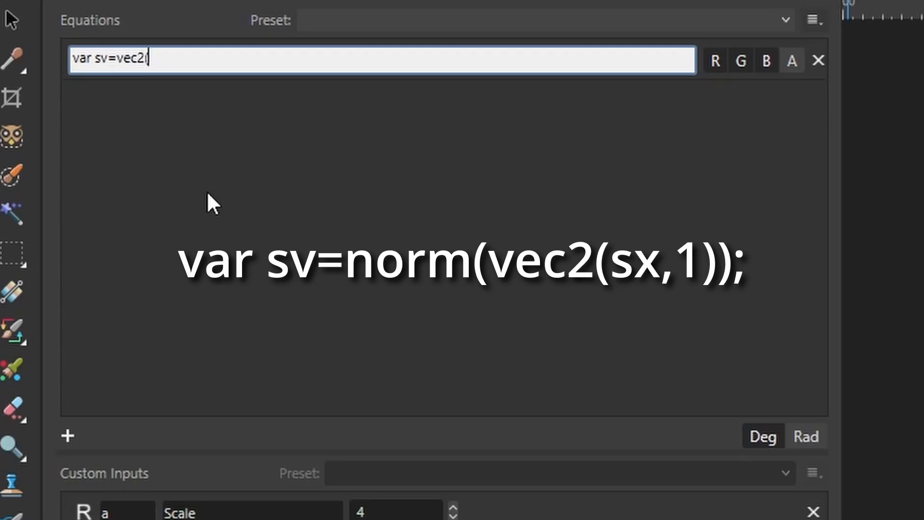
pyautogui.write('sx,1)')
pyautogui.click(117, 57)
pyautogui.write('norm')
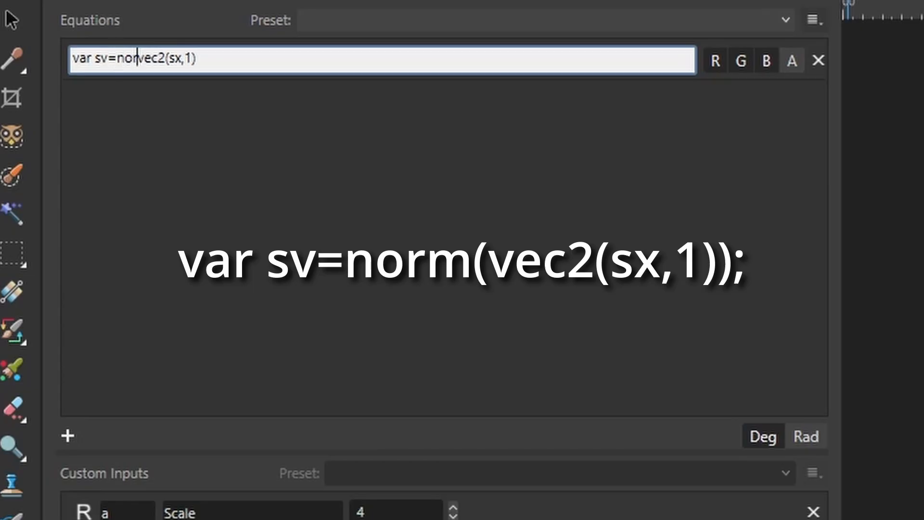
pyautogui.write('(')
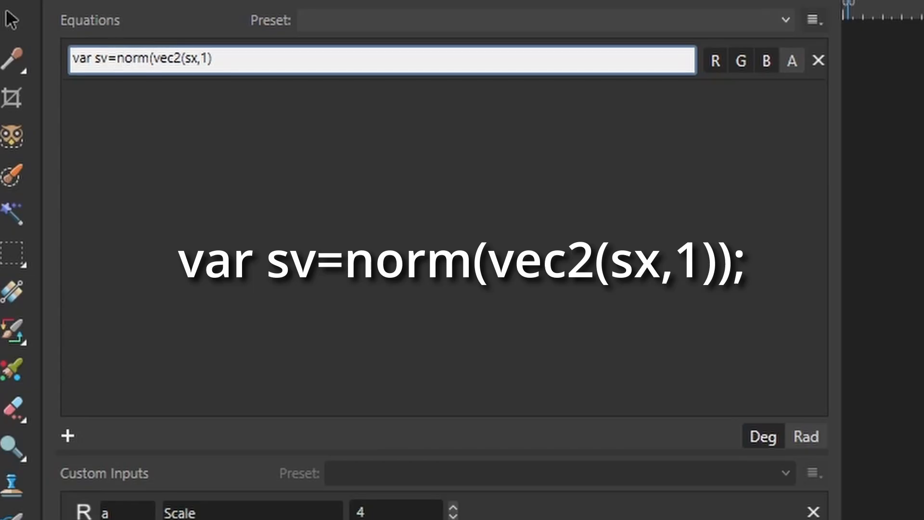
pyautogui.click(247, 51)
pyautogui.write('); var')
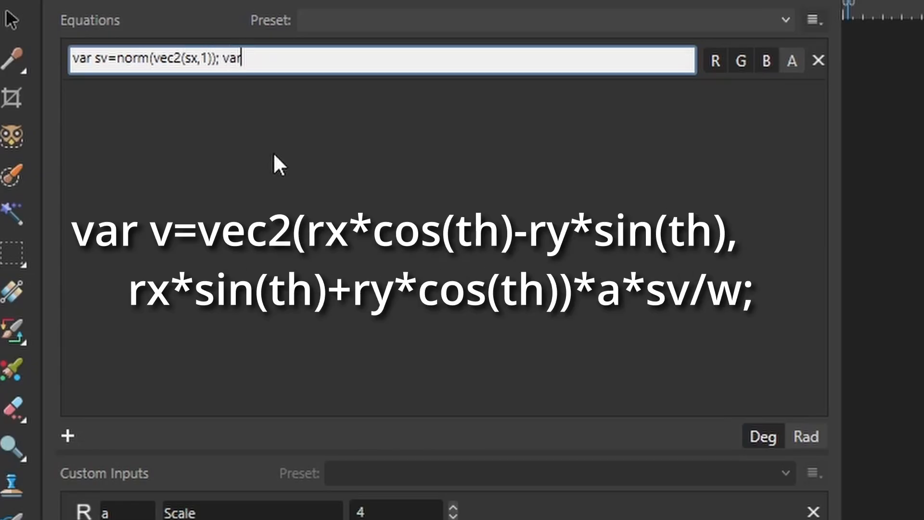
# Complete the equation with v=vec2(rx*cos(th)-ry*sin(th), rx*sin(th)+ry*cos(th))*a*sv/w; followed by perlincubic(v,10,s)
pyautogui.write(' v=vec2(')
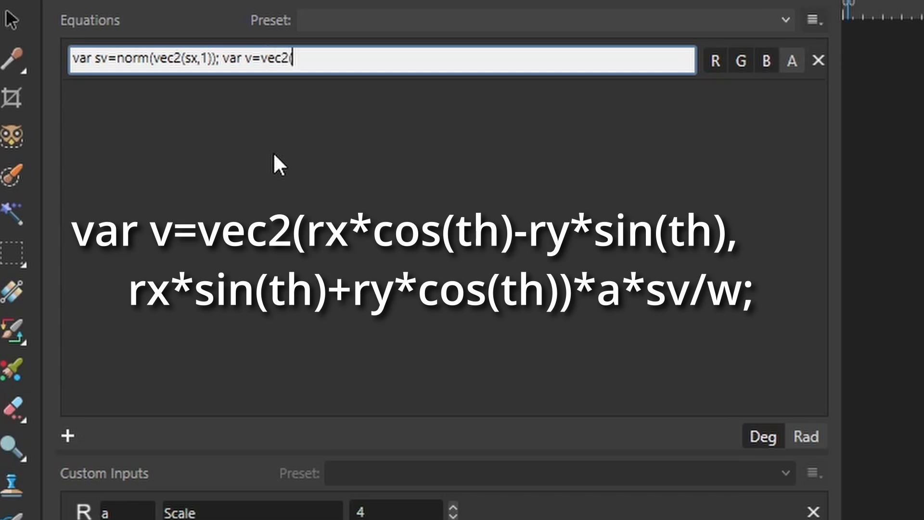
pyautogui.write('rx*cos(th')
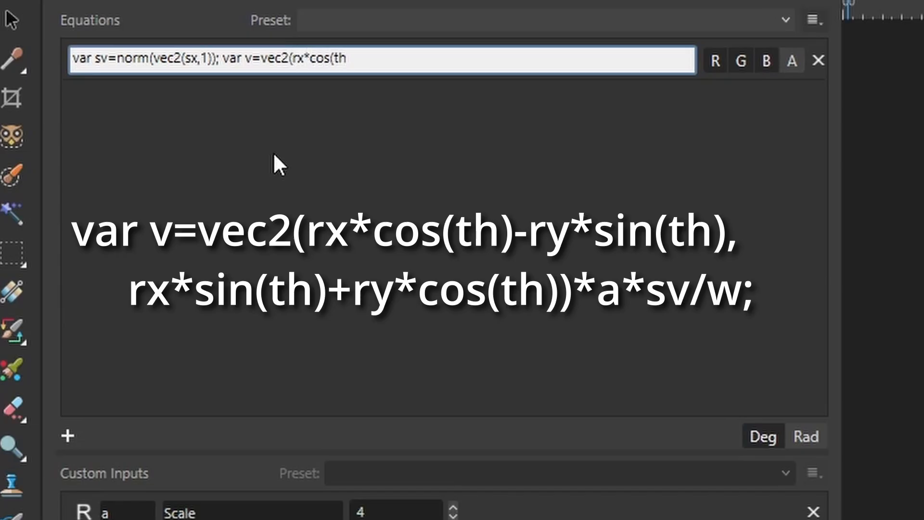
pyautogui.write(')-ry*sin(th),')
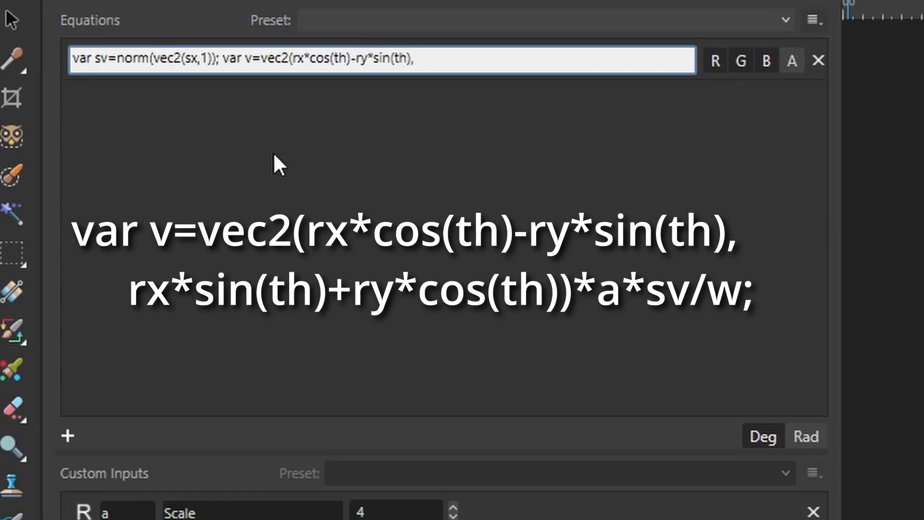
pyautogui.write(' rx*sin(th)+')
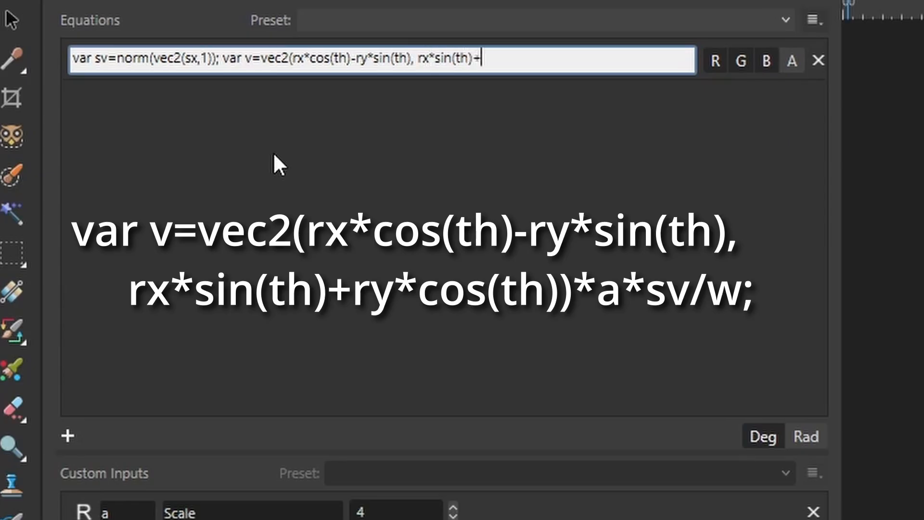
pyautogui.write('ry*cos(th)')
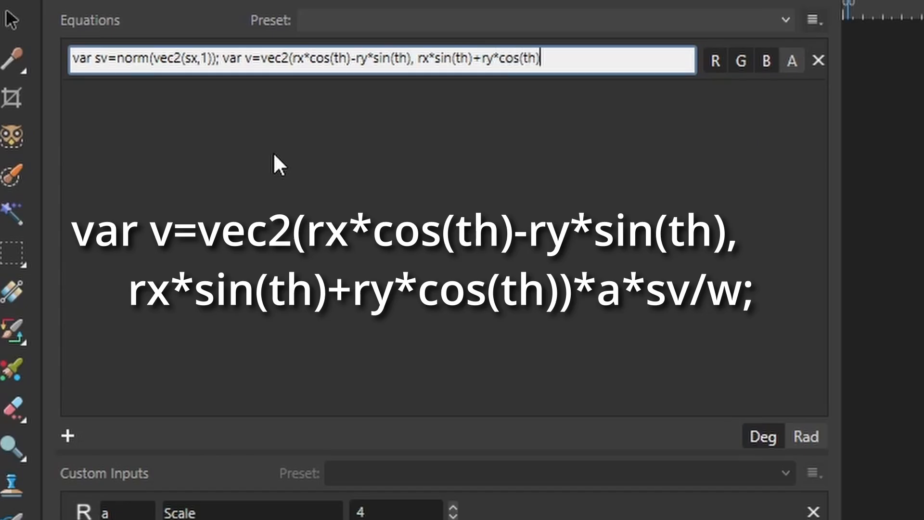
pyautogui.write(')*a*sv')
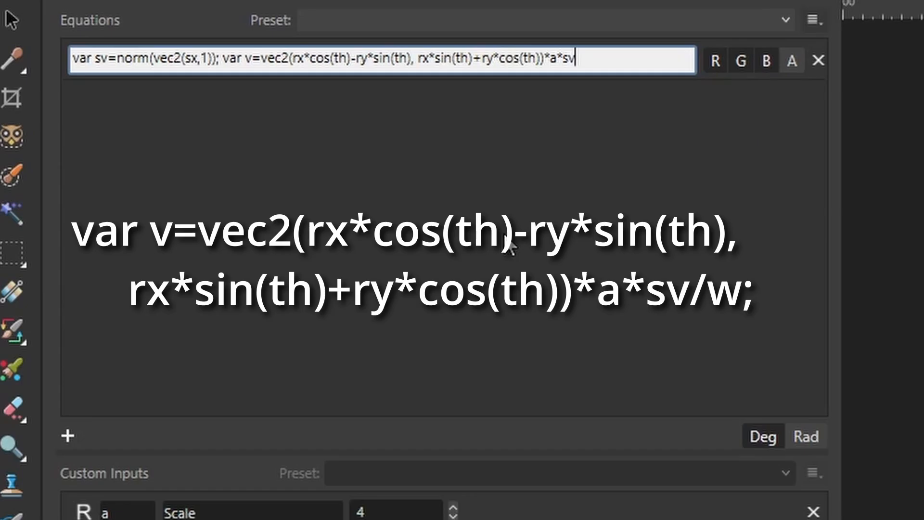
pyautogui.write('/w; ')
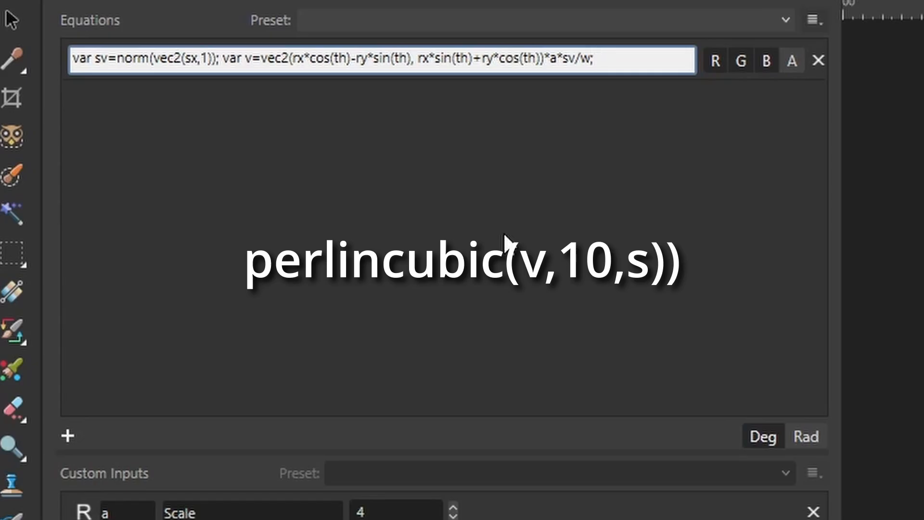
pyautogui.write('perlincubic(')
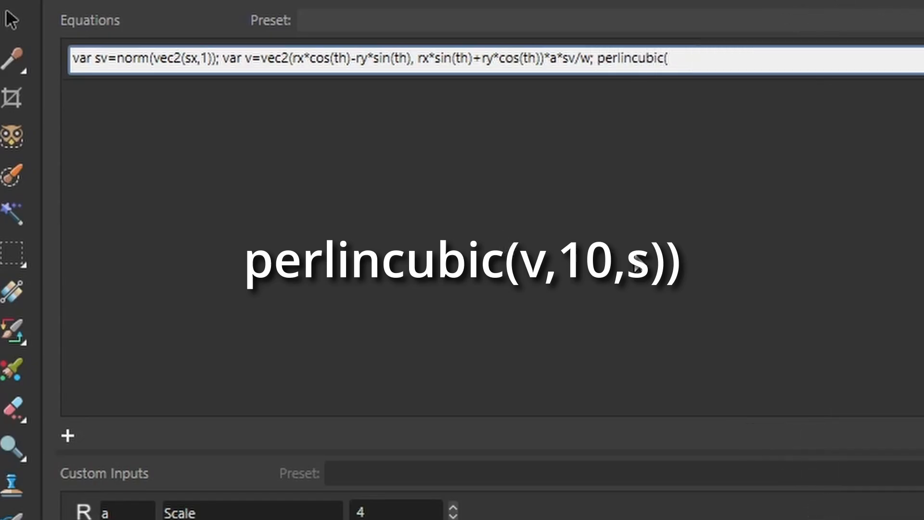
pyautogui.write('v,10,s)')
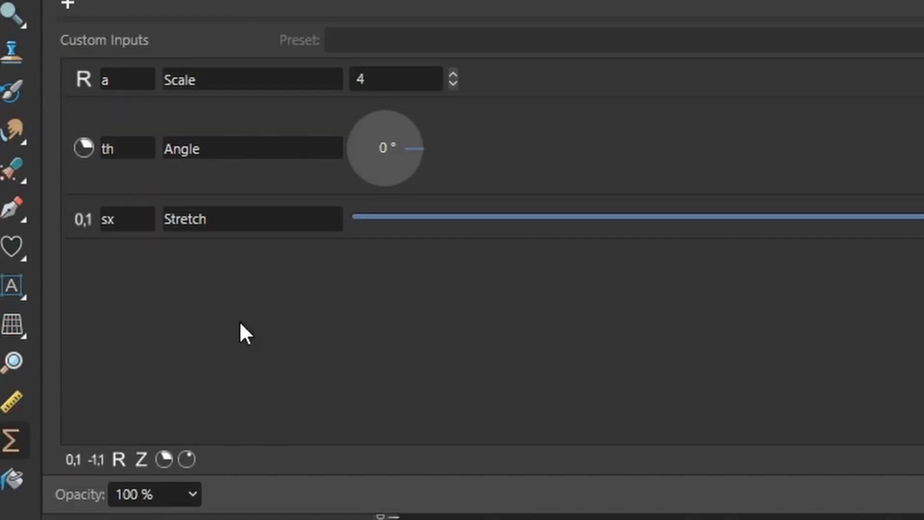
# Add another 0 to 1 custom input, name it s and describe it as Smooth
pyautogui.click(74, 459)
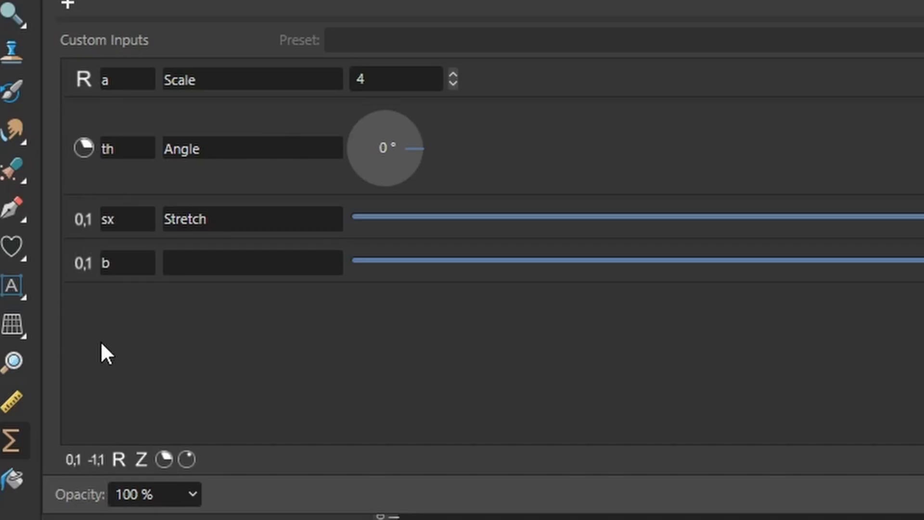
pyautogui.doubleClick(115, 266)
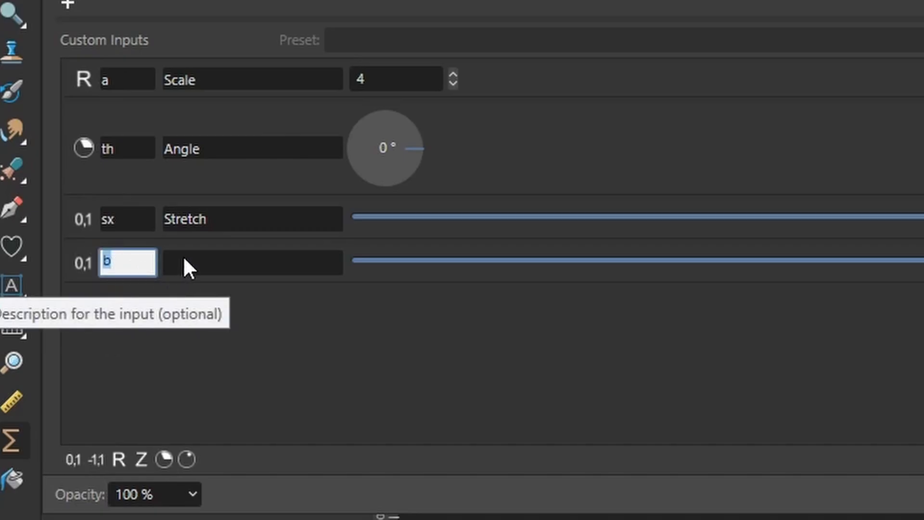
pyautogui.write('s')
pyautogui.click(193, 266)
pyautogui.write('Smoo')
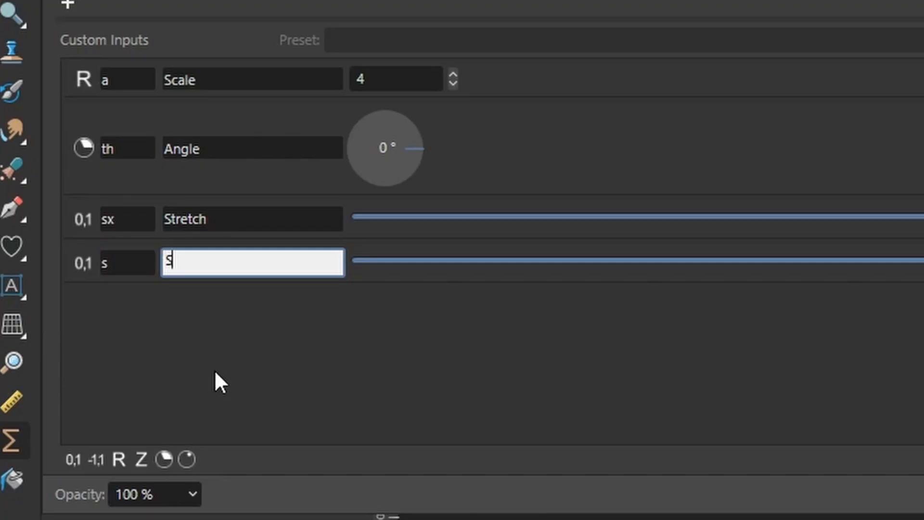
pyautogui.write('th')
pyautogui.press('Return')
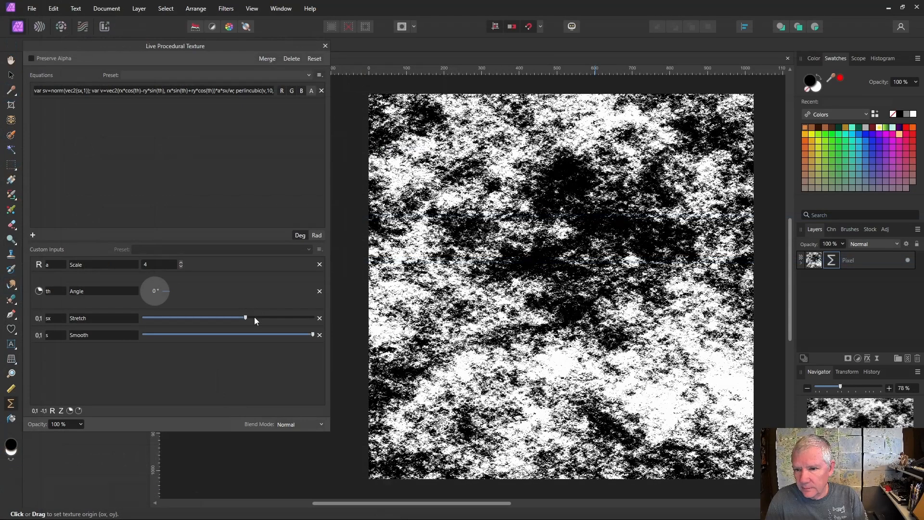
# Lower the Smooth and Stretch values to a little under half their range and try out a different texture angle
pyautogui.moveTo(246, 318); pyautogui.dragTo(215, 349)
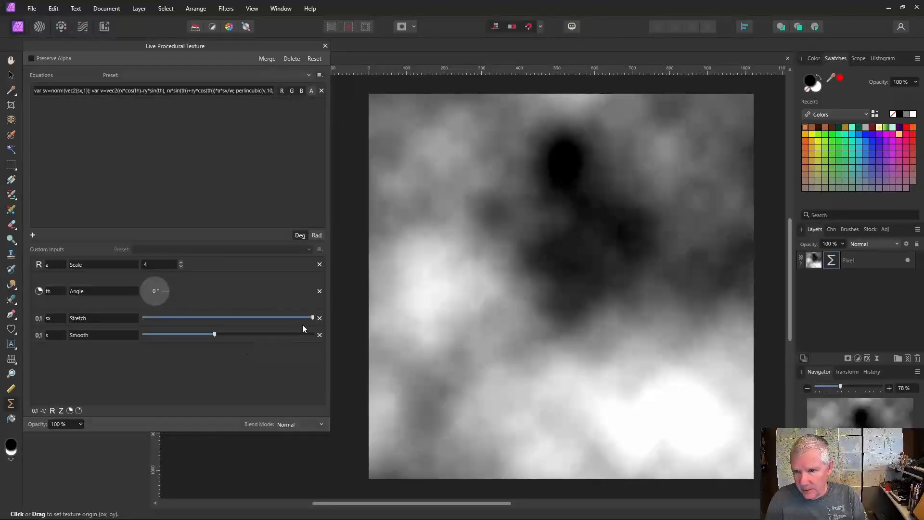
pyautogui.moveTo(311, 321); pyautogui.dragTo(206, 317)
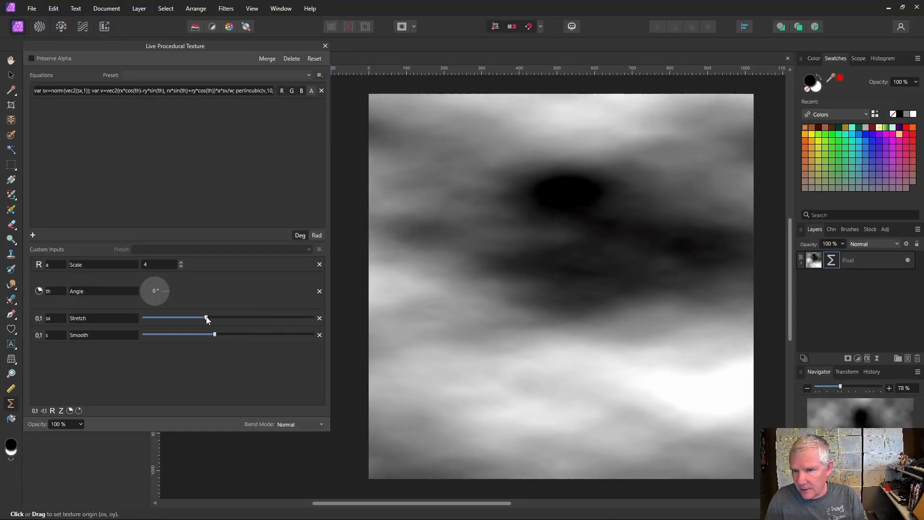
pyautogui.moveTo(165, 288); pyautogui.dragTo(158, 267)
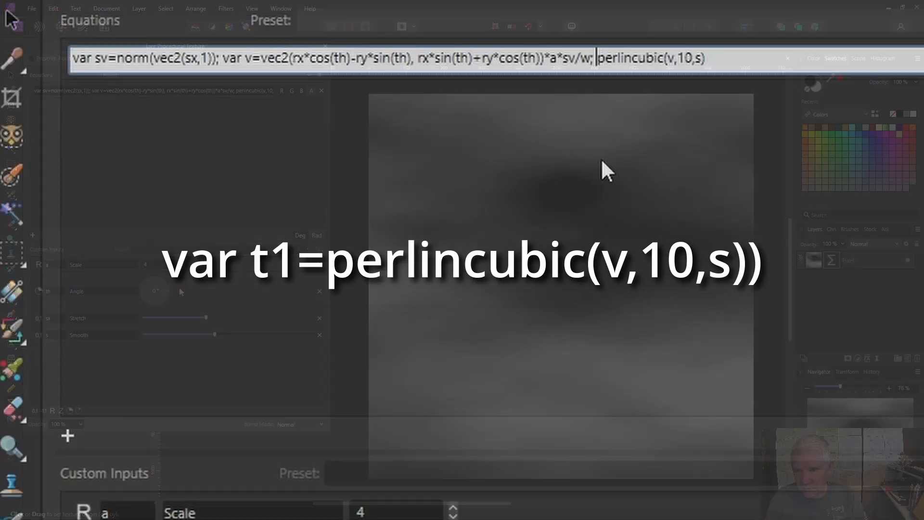
# Assign the noise term to a variable as var t1=perlincubic(v,10,s) and append ; osc(t1) to the equation
pyautogui.write('var t1')
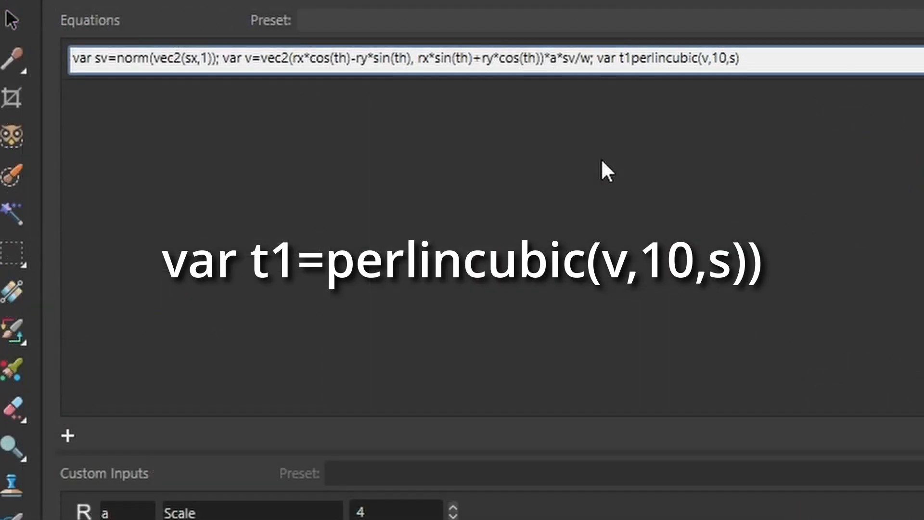
pyautogui.write('=')
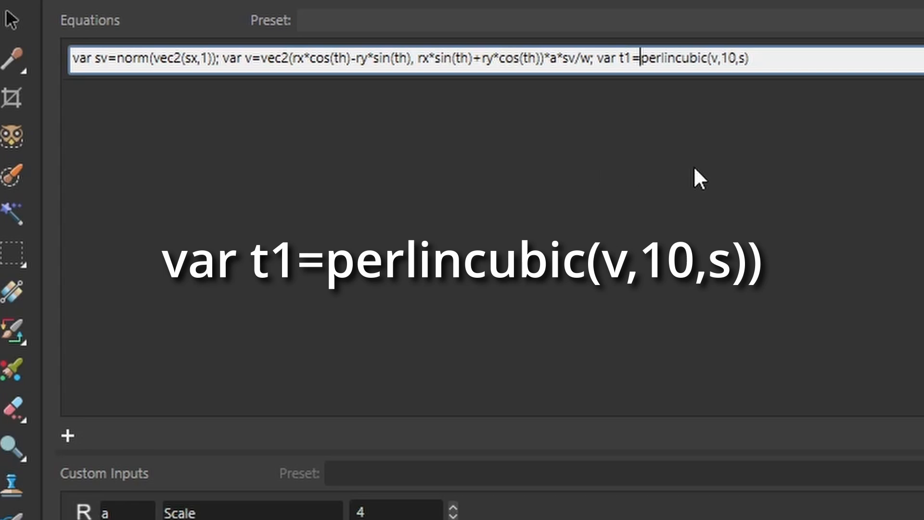
pyautogui.click(695, 169)
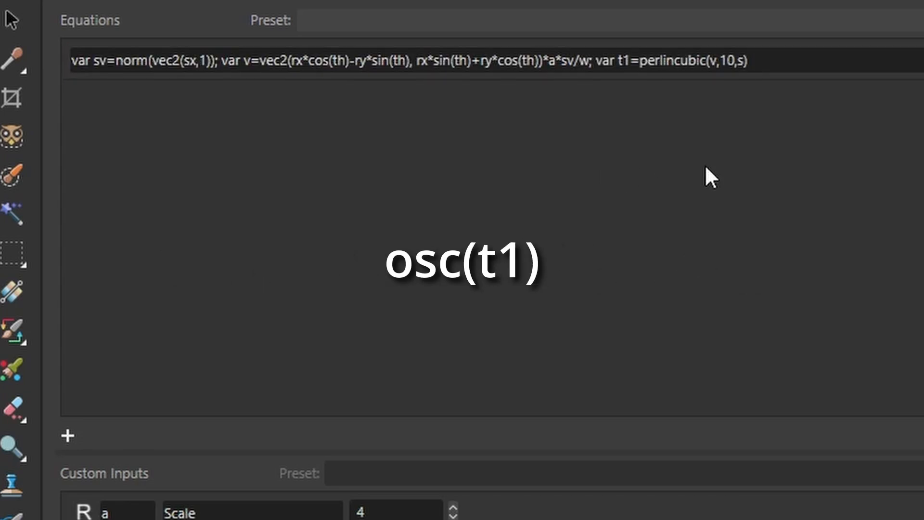
pyautogui.click(761, 59)
pyautogui.click(763, 59)
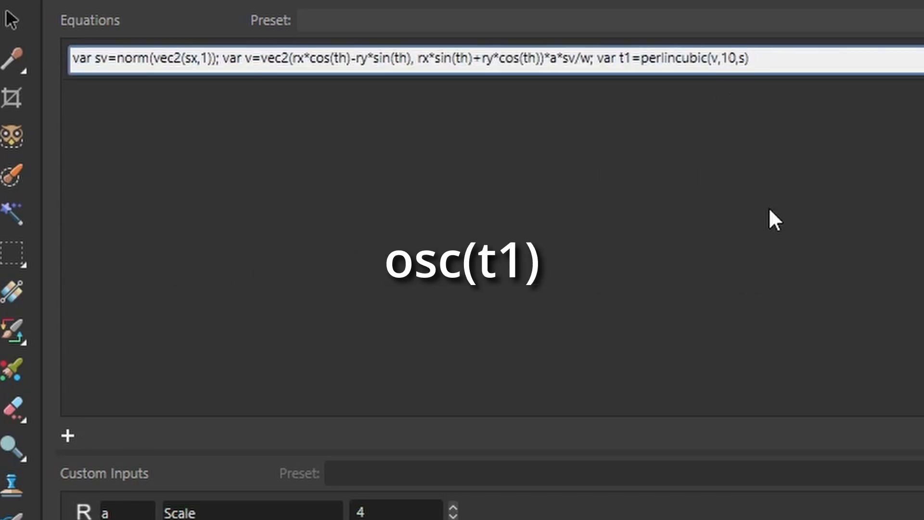
pyautogui.write('; osc(t1)')
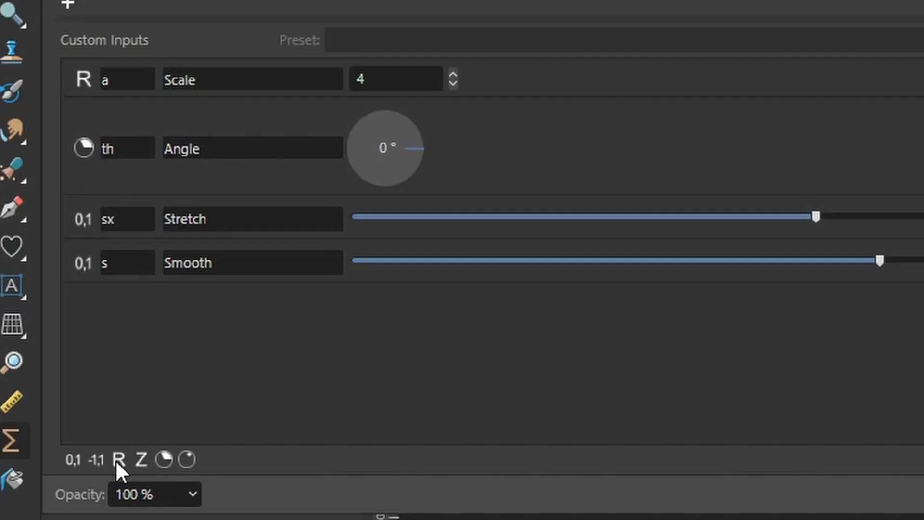
# Add a real-number custom input named b, describe it as Grains and set its value to 6
pyautogui.click(118, 459)
pyautogui.click(201, 298)
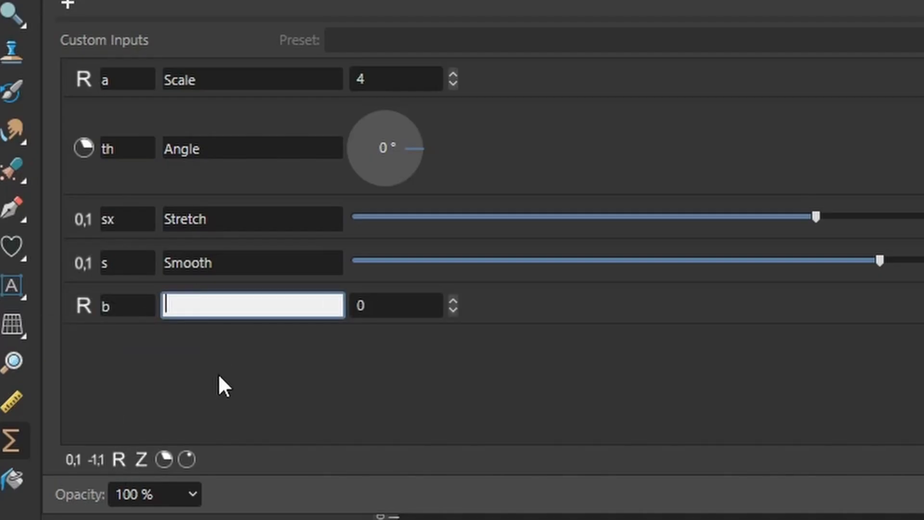
pyautogui.write('Grains')
pyautogui.click(454, 300)
pyautogui.click(454, 300)
pyautogui.click(455, 300)
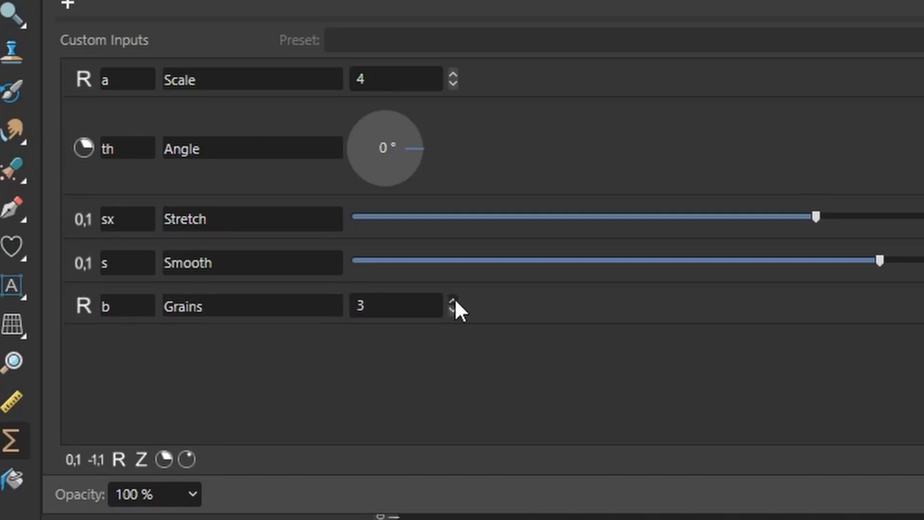
pyautogui.click(454, 300)
pyautogui.click(455, 299)
pyautogui.click(455, 300)
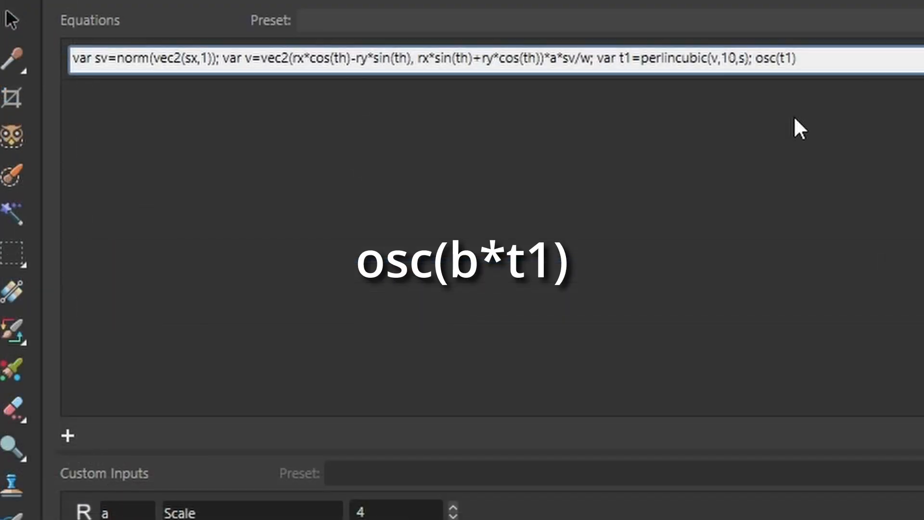
# Change the oscillation term to osc(b*t1) and raise Grains to 17
pyautogui.write('b*')
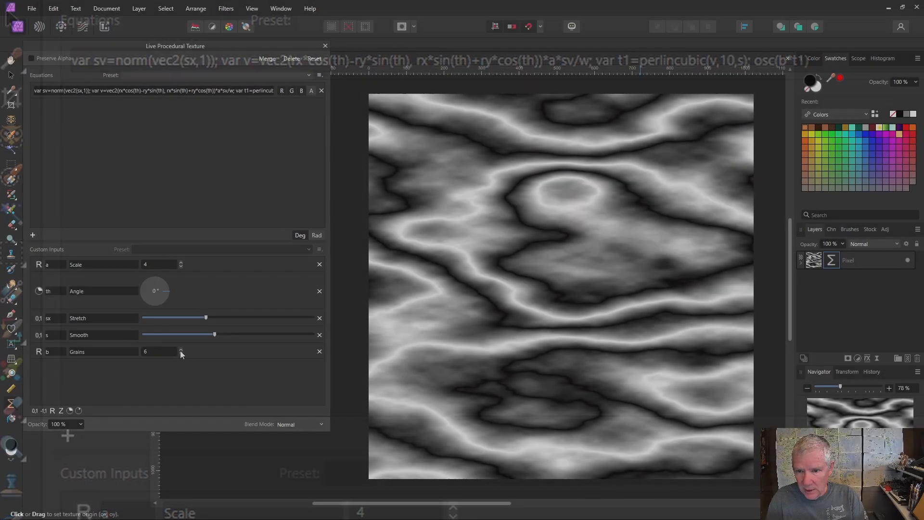
pyautogui.click(180, 349)
pyautogui.click(181, 350)
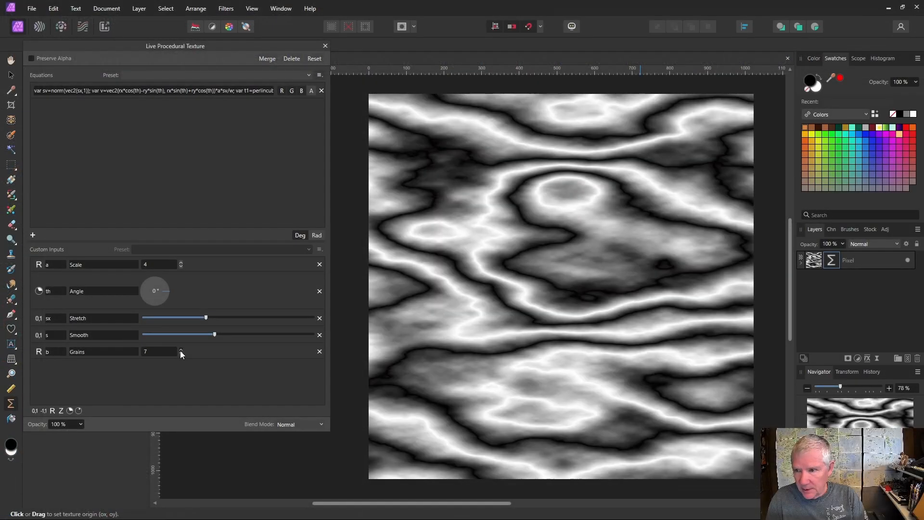
pyautogui.click(181, 349)
pyautogui.click(180, 349)
pyautogui.click(181, 349)
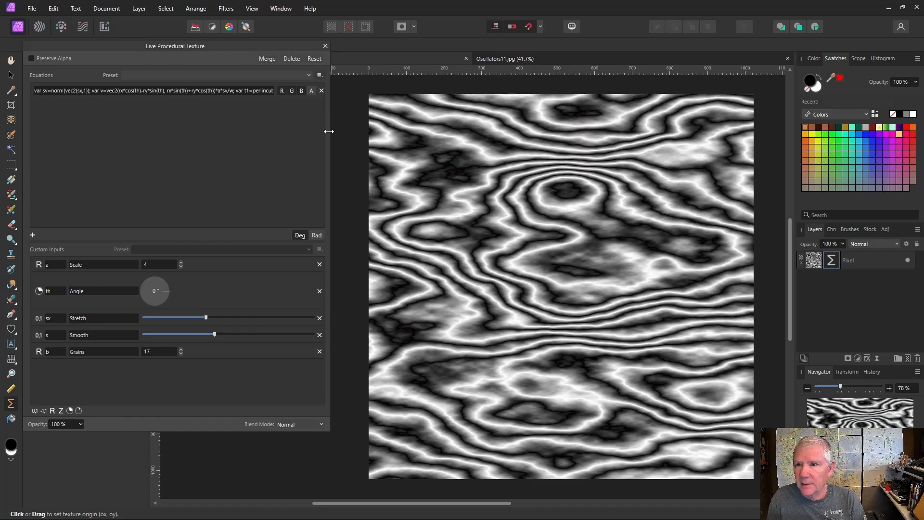
# Replace the osc function in the equation so that the final term reads oscsqi(b*t1)
pyautogui.moveTo(326, 130); pyautogui.dragTo(495, 119)
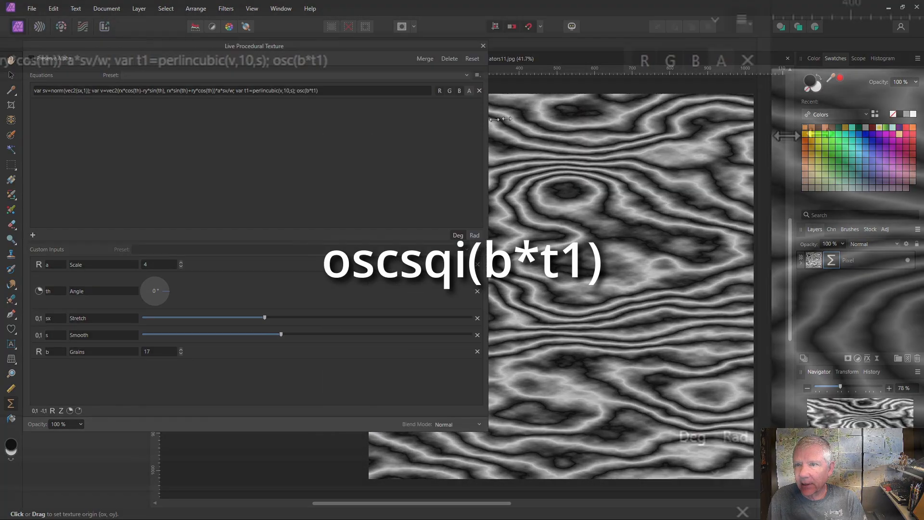
pyautogui.click(303, 91)
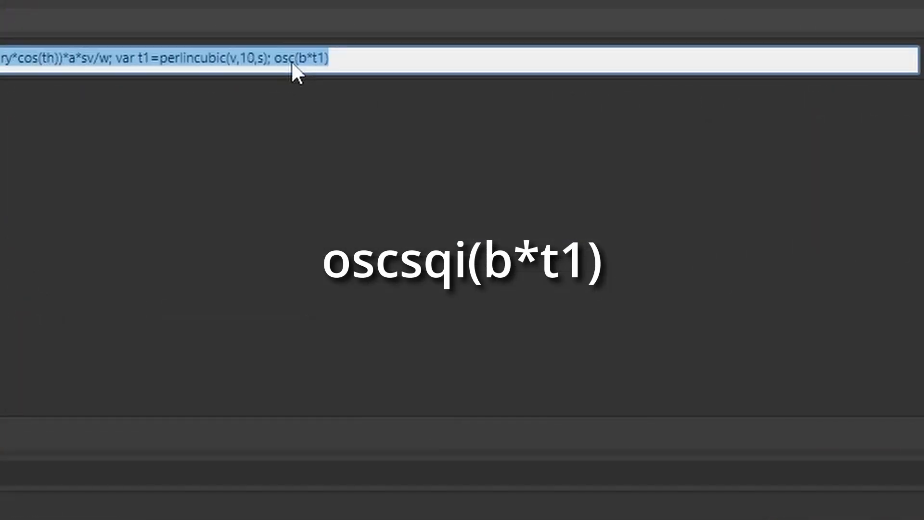
pyautogui.click(302, 91)
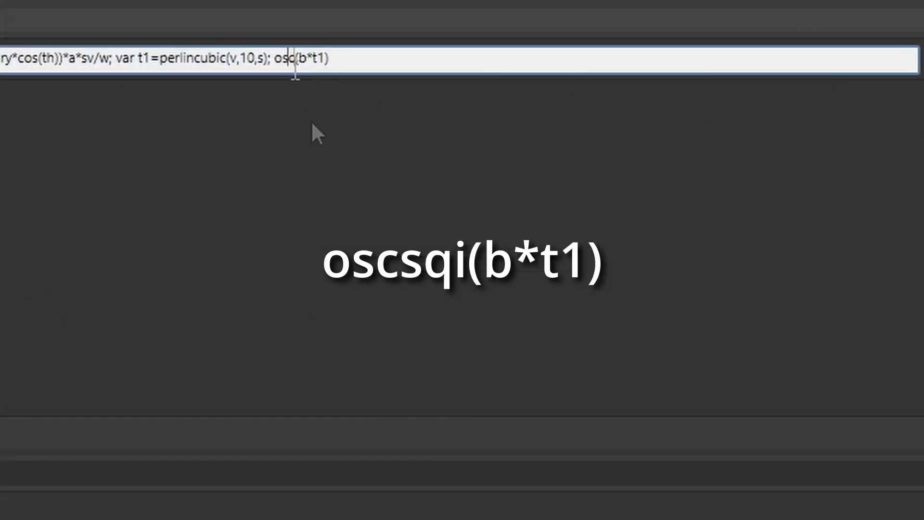
pyautogui.write('sqi')
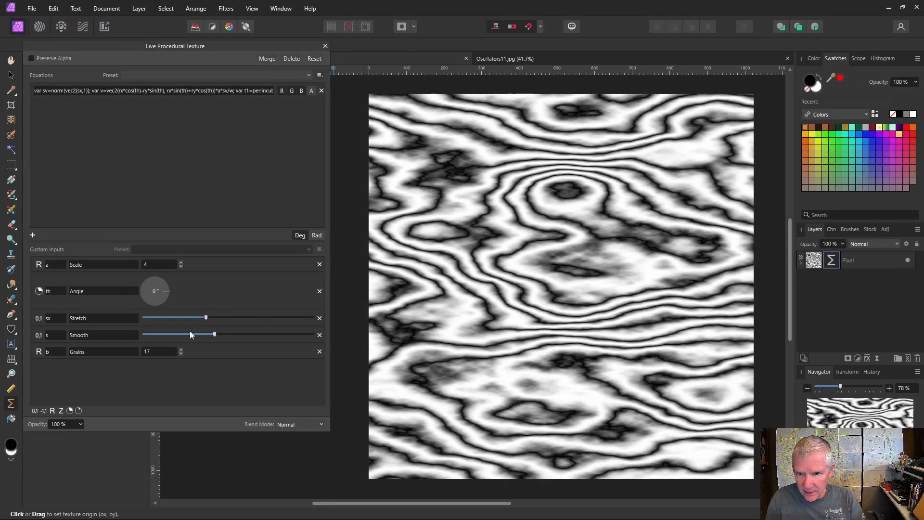
# Raise Grains to 26 and lower Stretch to just under a quarter of its range, with Smooth reduced very slightly
pyautogui.click(182, 349)
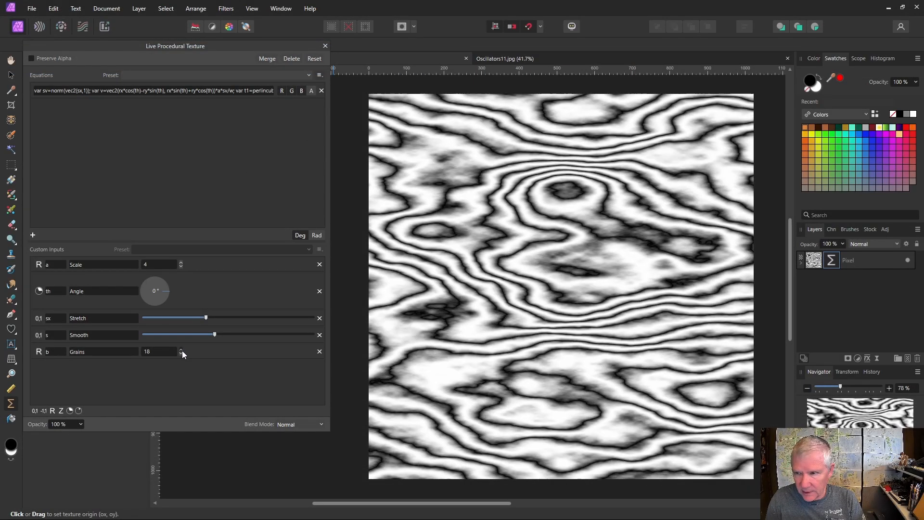
pyautogui.click(182, 349)
pyautogui.click(182, 350)
pyautogui.click(182, 350)
pyautogui.click(182, 349)
pyautogui.click(182, 349)
pyautogui.click(182, 350)
pyautogui.click(182, 349)
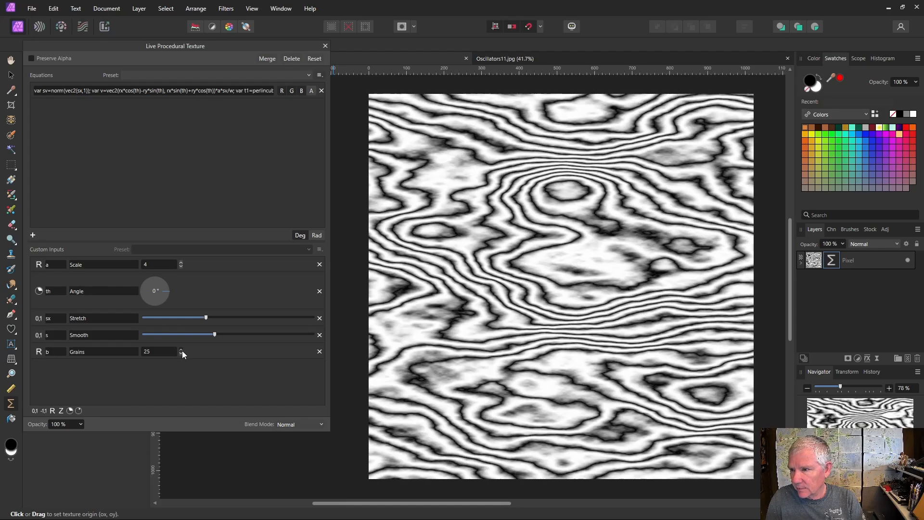
pyautogui.click(182, 350)
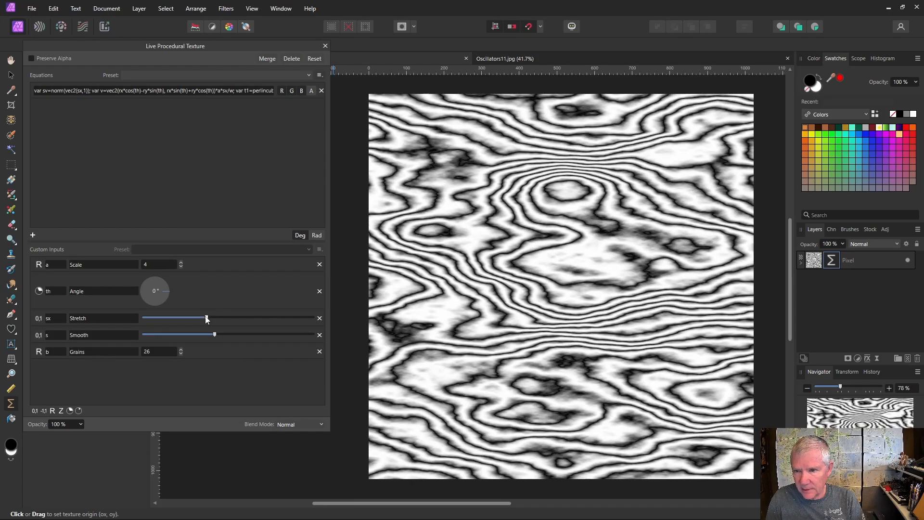
pyautogui.moveTo(207, 316); pyautogui.dragTo(182, 318)
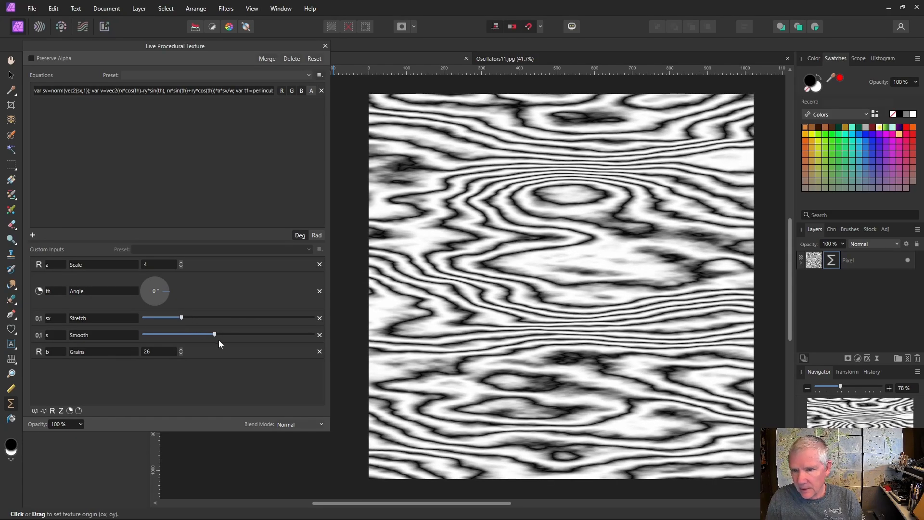
pyautogui.moveTo(215, 337)
pyautogui.mouseDown()
pyautogui.moveTo(199, 338)
pyautogui.moveTo(215, 338)
pyautogui.mouseUp()
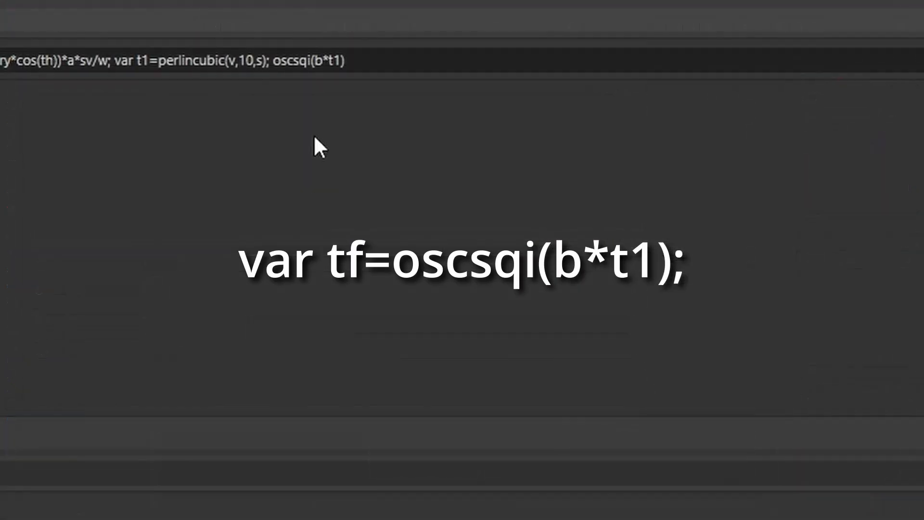
# Assign the oscillation term to a variable as var tf=oscsqi(b*t1)
pyautogui.click(275, 59)
pyautogui.click(273, 59)
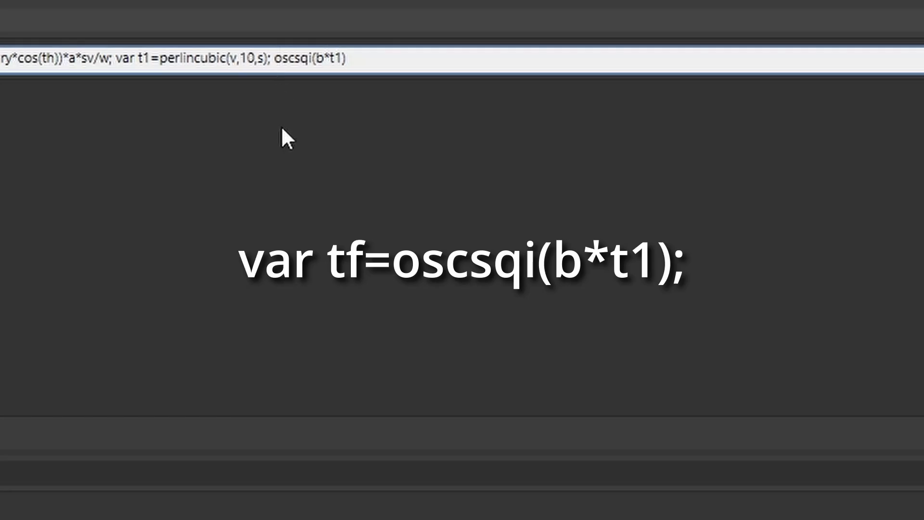
pyautogui.write('var ')
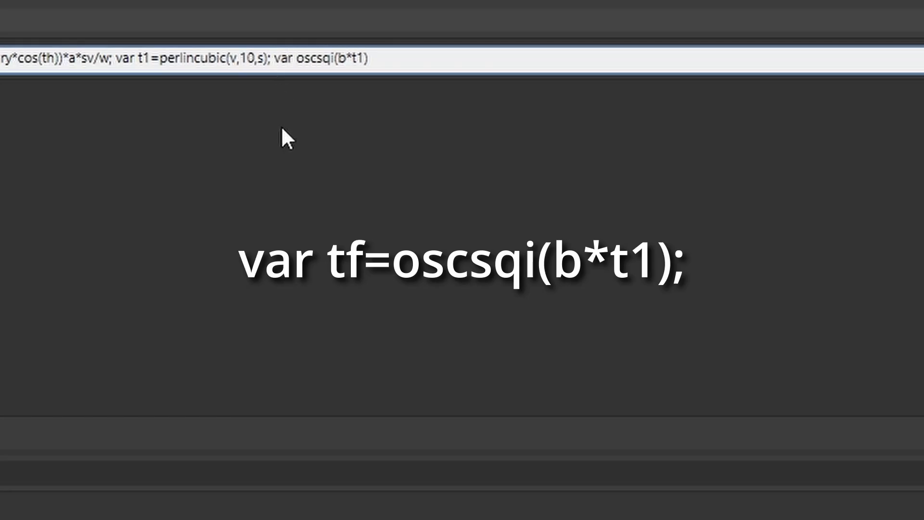
pyautogui.write('tf=')
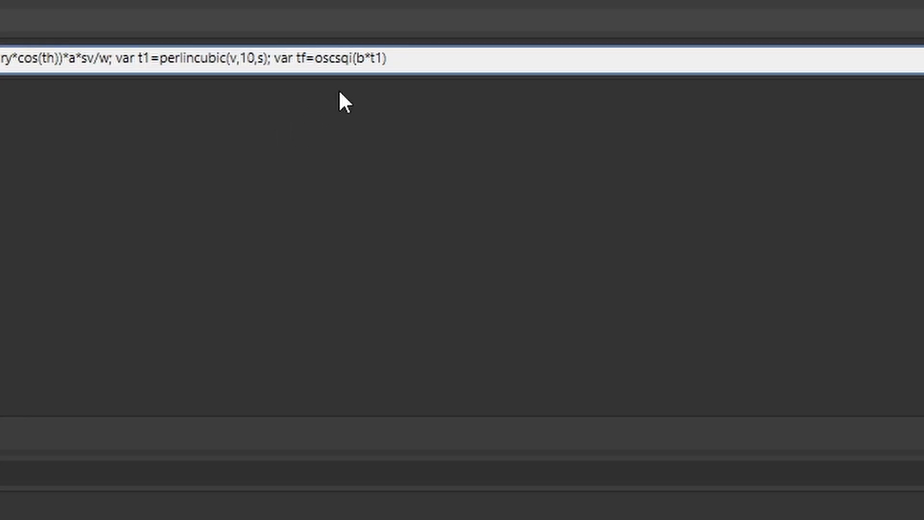
# Append the two-colour blend ; vec3(r1,g1,b1)*tf+vec3(r2,g2,b2)*(1-tf) to the end of the equation
pyautogui.click(446, 59)
pyautogui.write('; v')
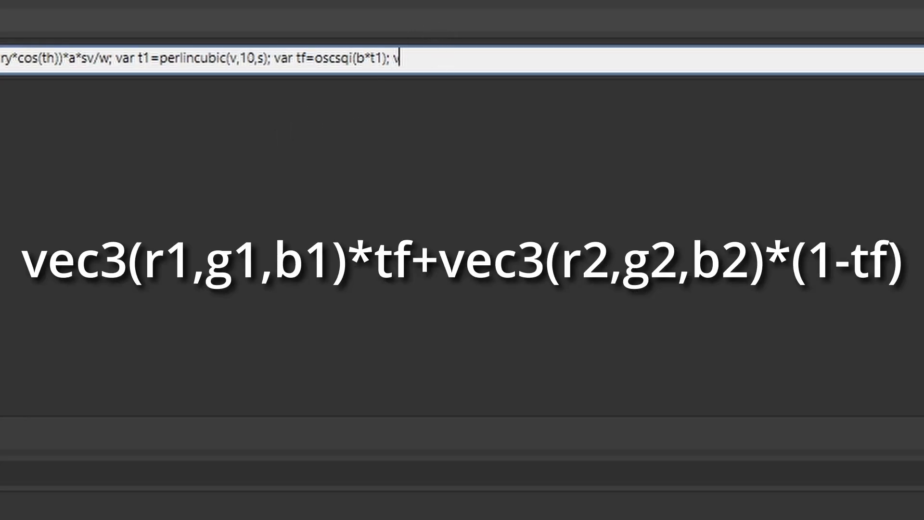
pyautogui.write('ec3(r1,g')
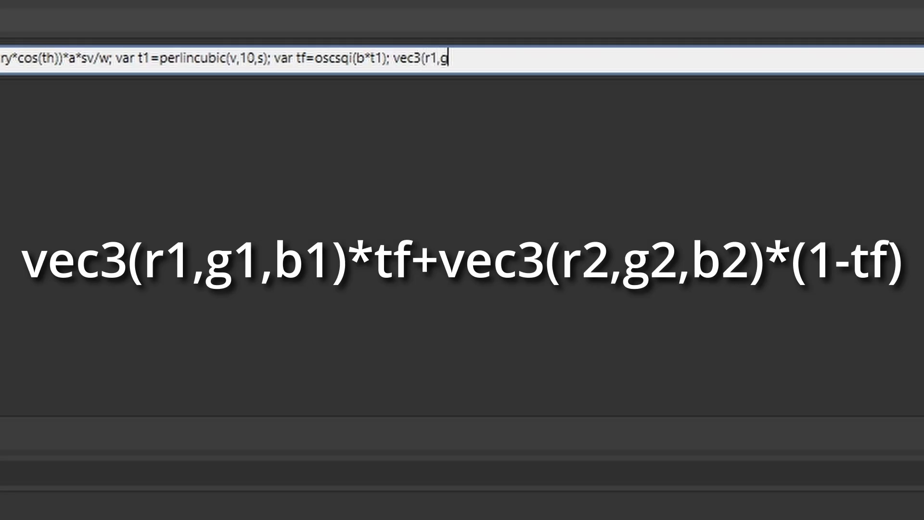
pyautogui.write('1,b1)*tf+vec3(')
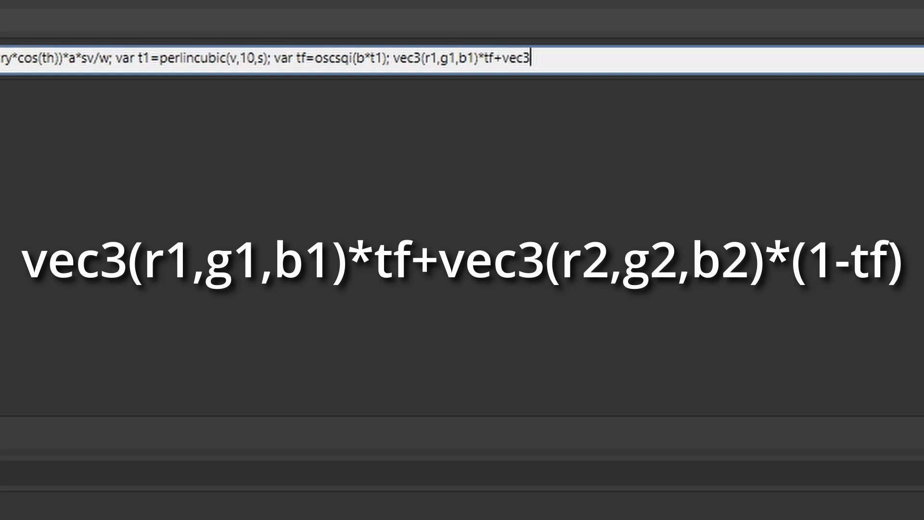
pyautogui.write('r2,g2,b2)')
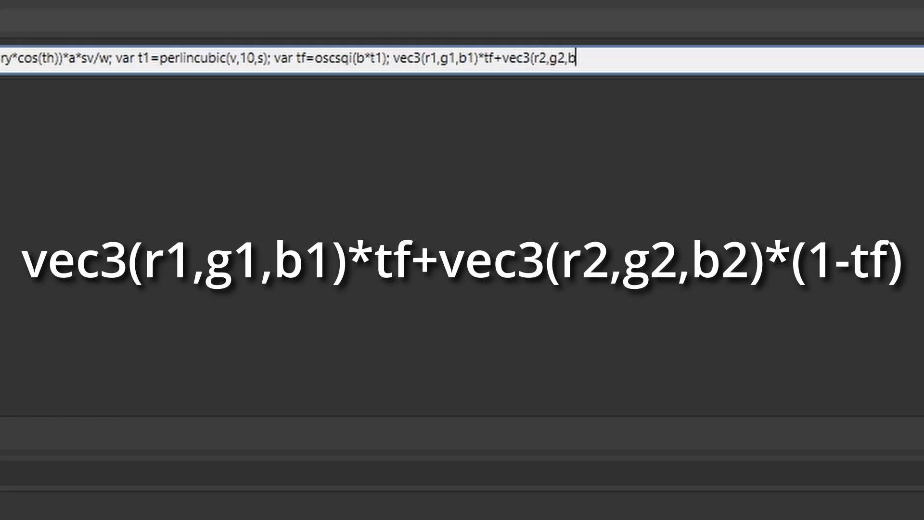
pyautogui.write('*(1-tf')
pyautogui.moveTo(775, 19); pyautogui.dragTo(776, 0)
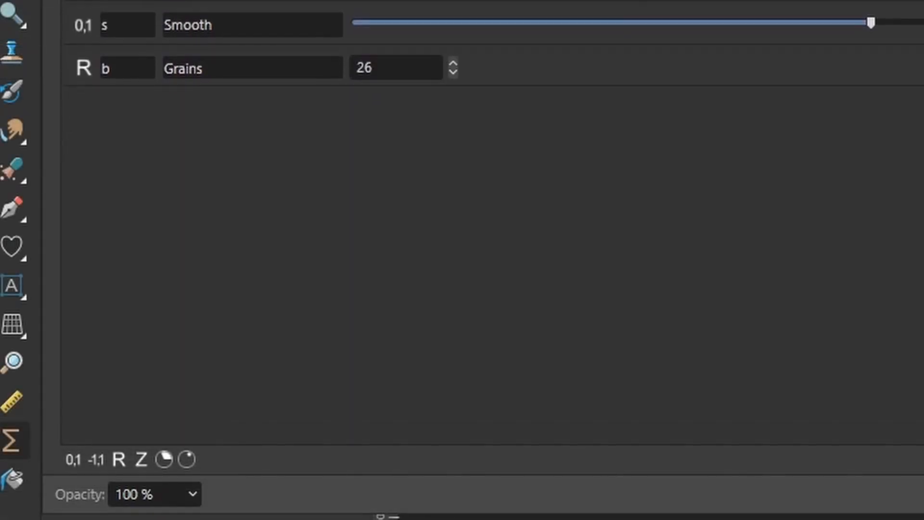
# Add six 0 to 1 custom inputs below Grains
pyautogui.click(70, 460)
pyautogui.click(70, 461)
pyautogui.click(70, 461)
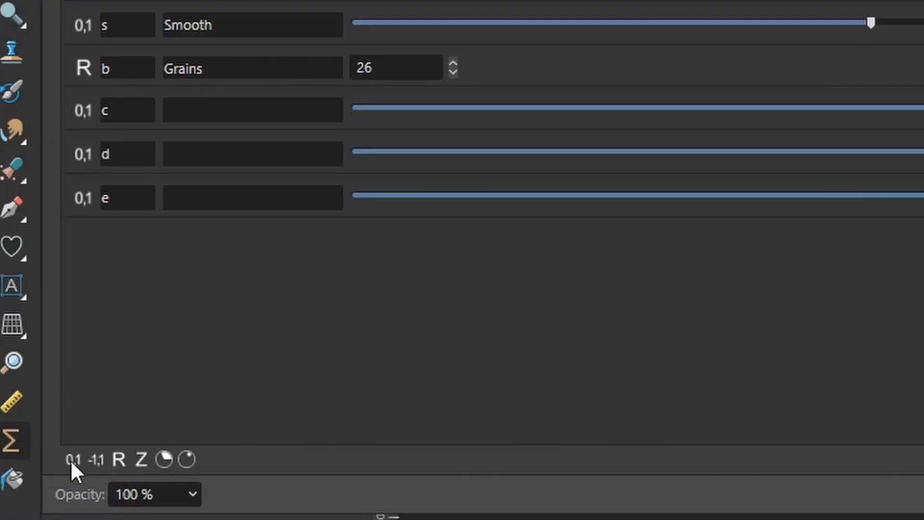
pyautogui.click(70, 460)
pyautogui.click(70, 460)
pyautogui.click(70, 461)
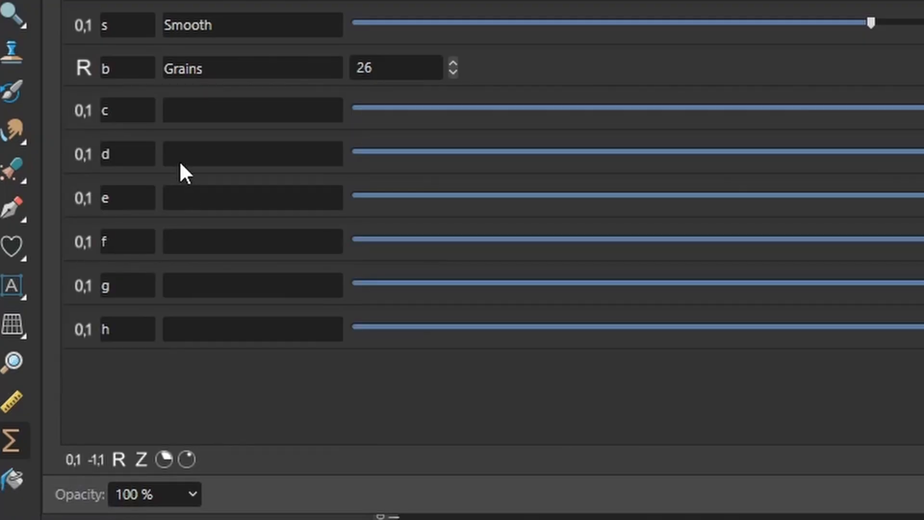
# Name the six new custom inputs r1, g1, b1, r2, g2 and b2 in order
pyautogui.doubleClick(127, 110)
pyautogui.write('r1')
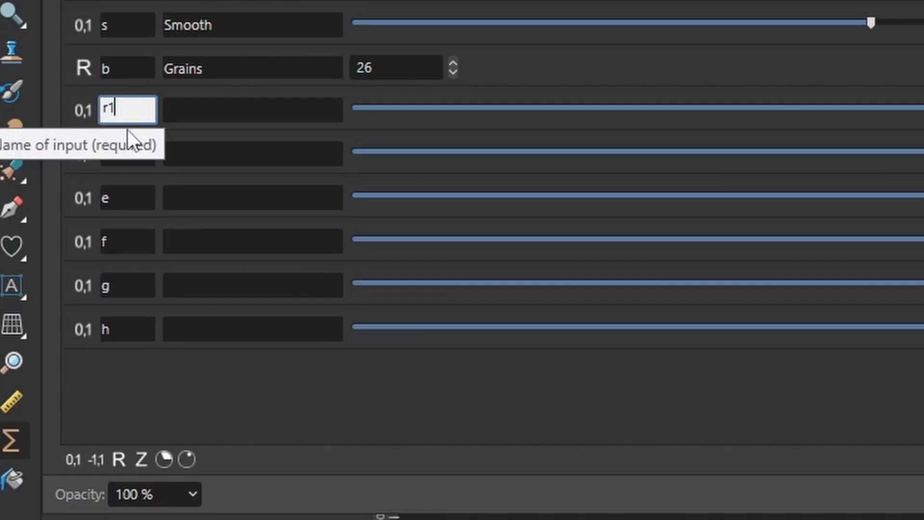
pyautogui.doubleClick(133, 157)
pyautogui.write('g1')
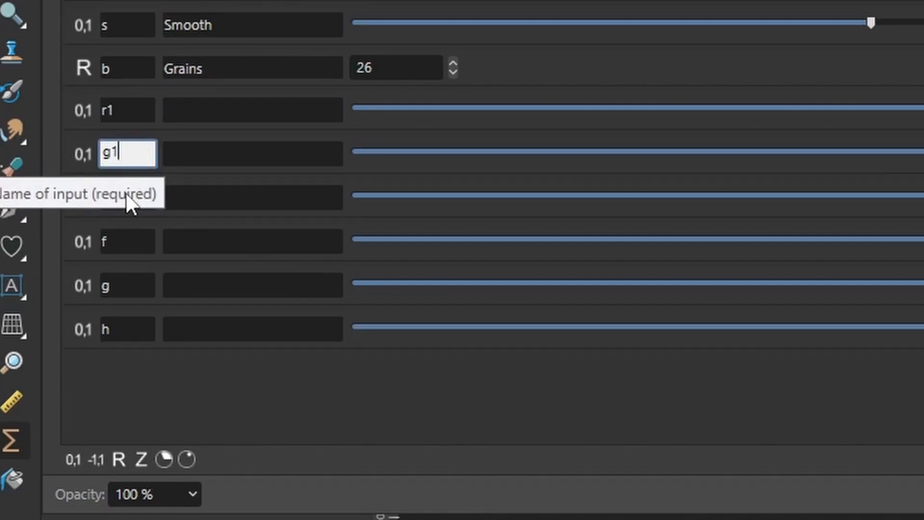
pyautogui.doubleClick(128, 201)
pyautogui.write('b1')
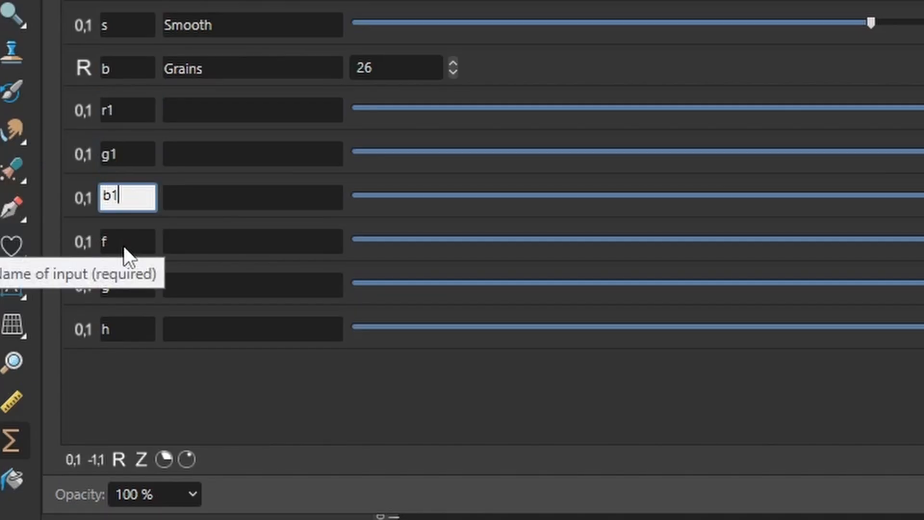
pyautogui.doubleClick(124, 244)
pyautogui.write('r2')
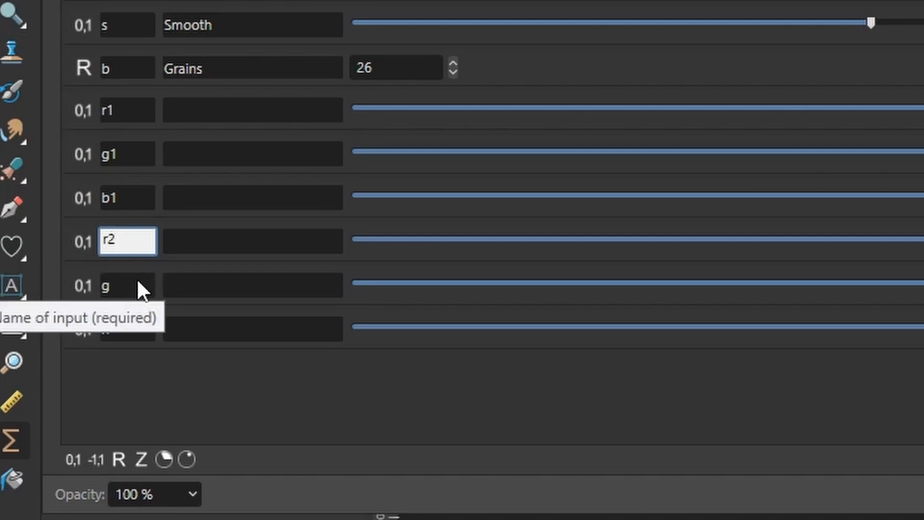
pyautogui.doubleClick(137, 282)
pyautogui.write('g2')
pyautogui.doubleClick(119, 332)
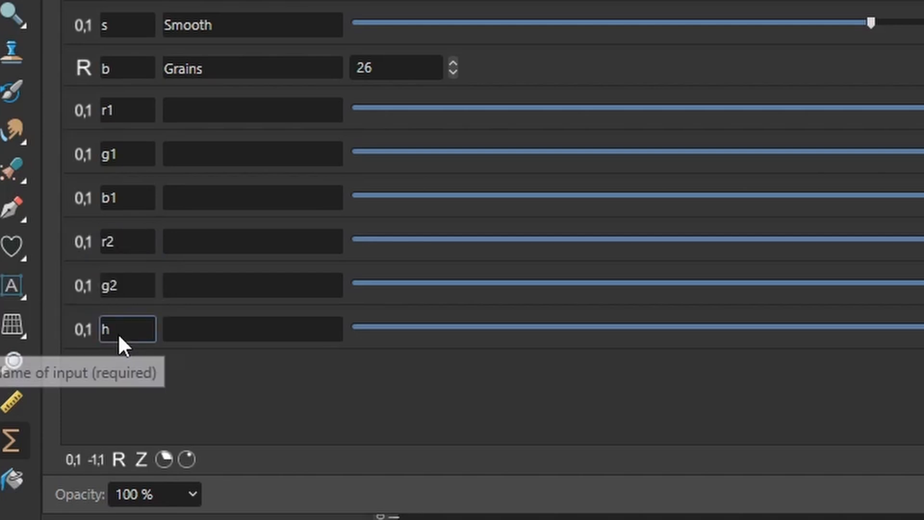
pyautogui.write('b2')
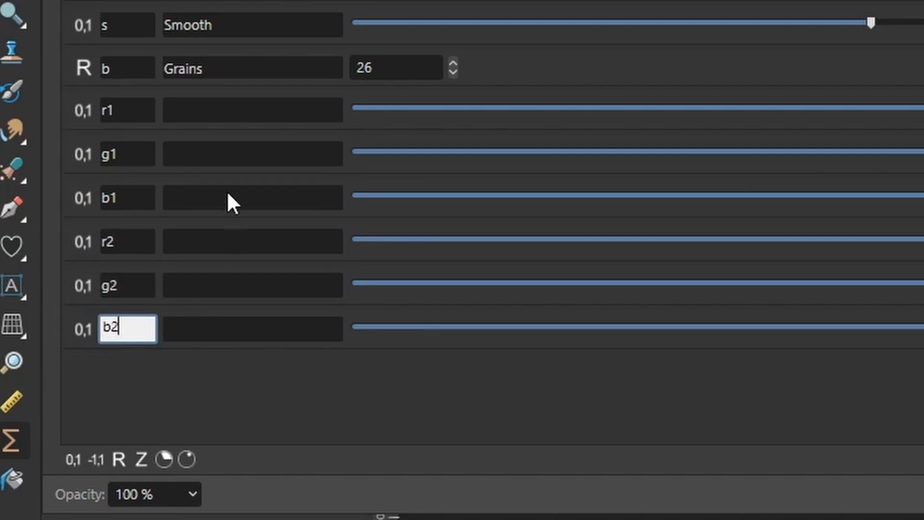
# Describe the first colour's inputs r1, g1 and b1 as Red 1, Green 1 and Blue 1
pyautogui.click(221, 111)
pyautogui.write('Red 1')
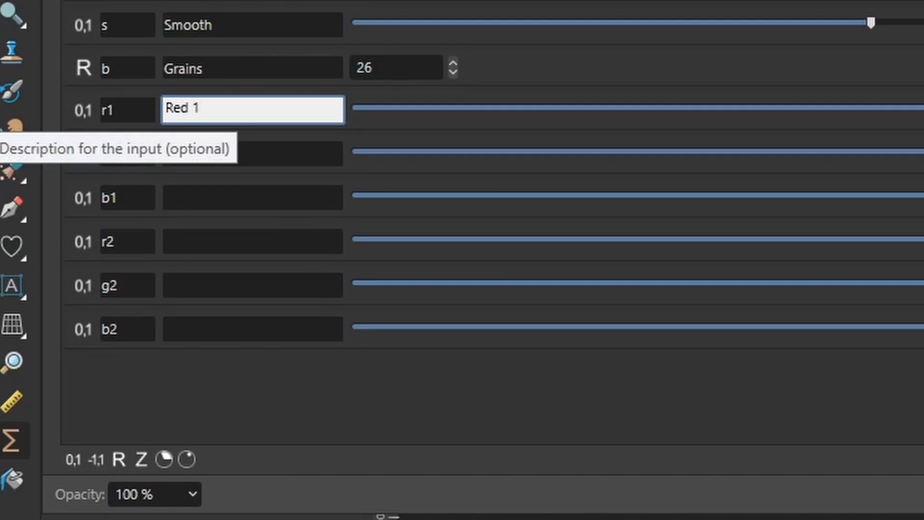
pyautogui.click(283, 155)
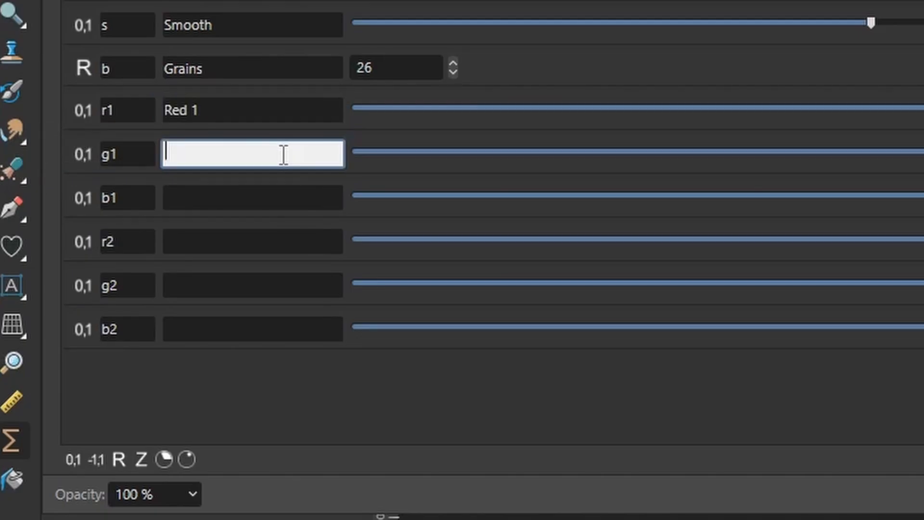
pyautogui.write('Green 1')
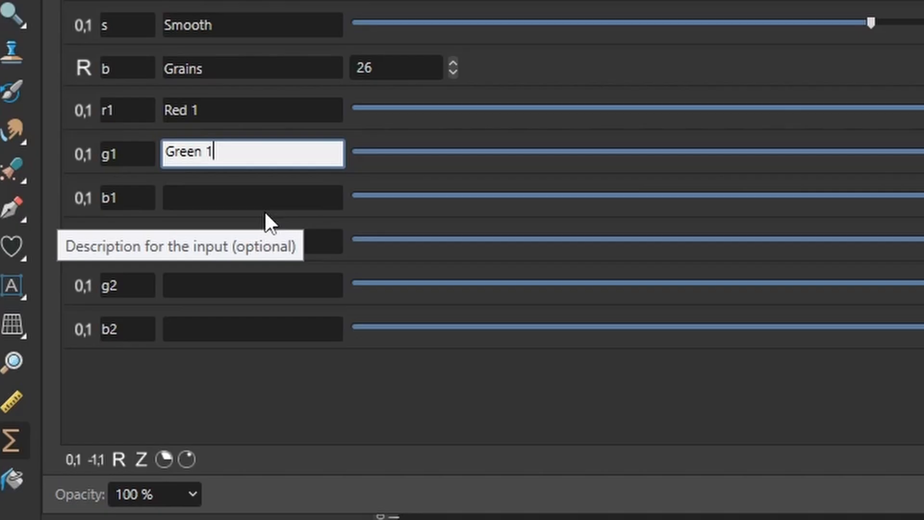
pyautogui.click(258, 200)
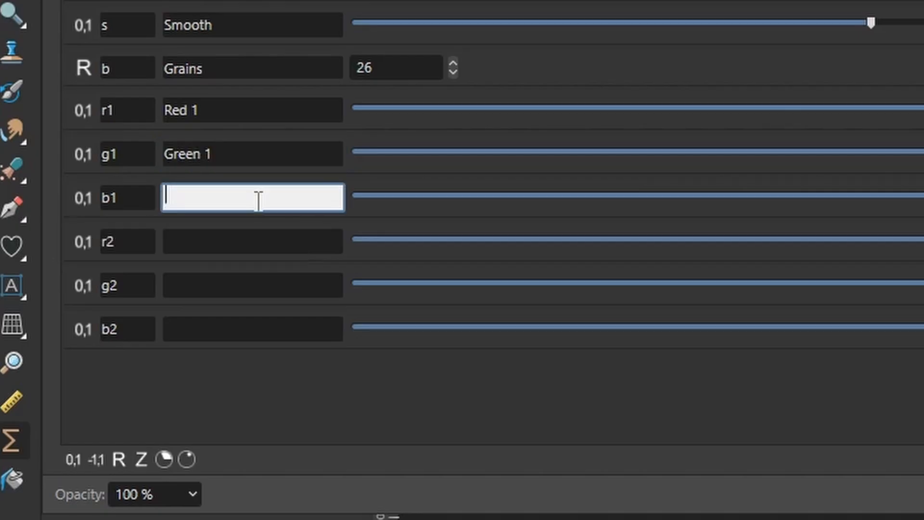
pyautogui.write('Blue 1')
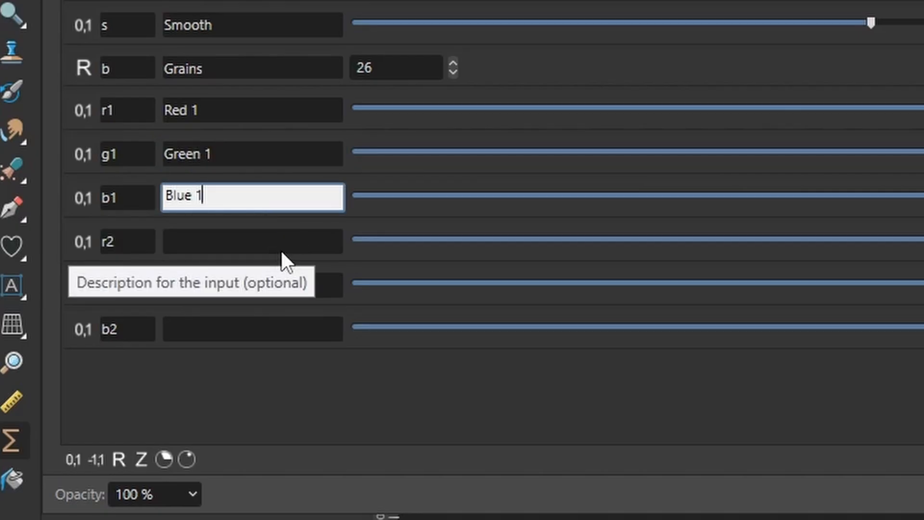
# Describe the second colour's inputs r2, g2 and b2 as Red 2, Green 2 and Blue 2
pyautogui.click(274, 242)
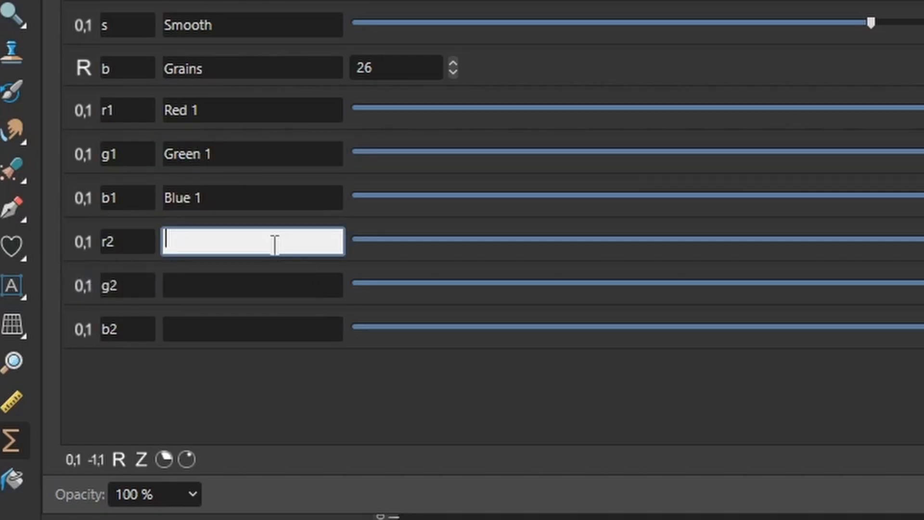
pyautogui.write('Red 2')
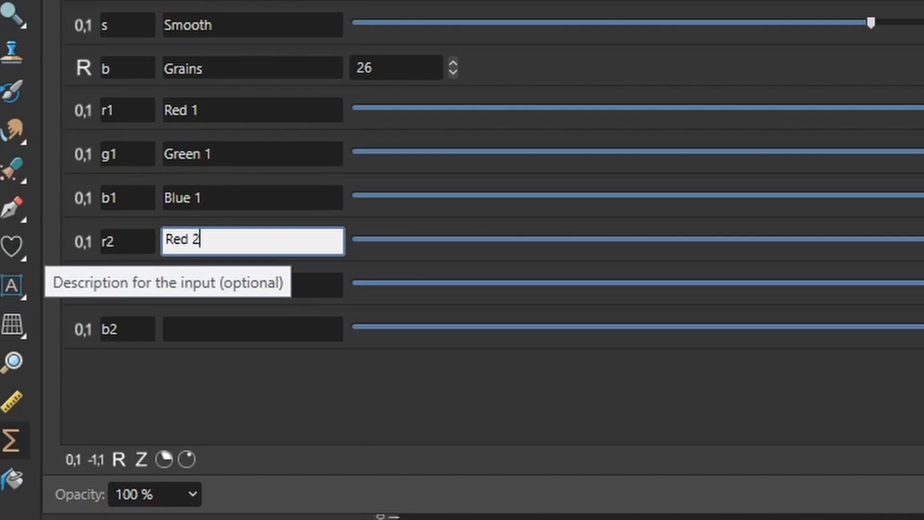
pyautogui.click(306, 275)
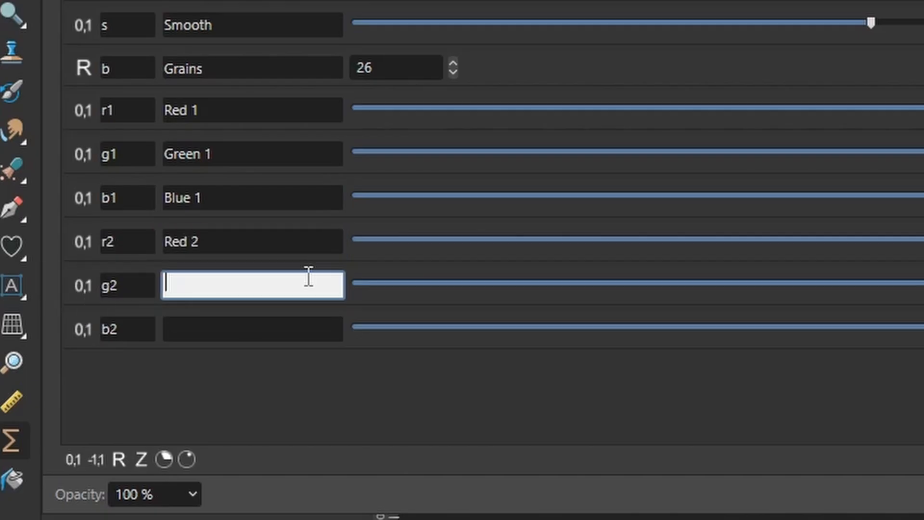
pyautogui.write('Gree')
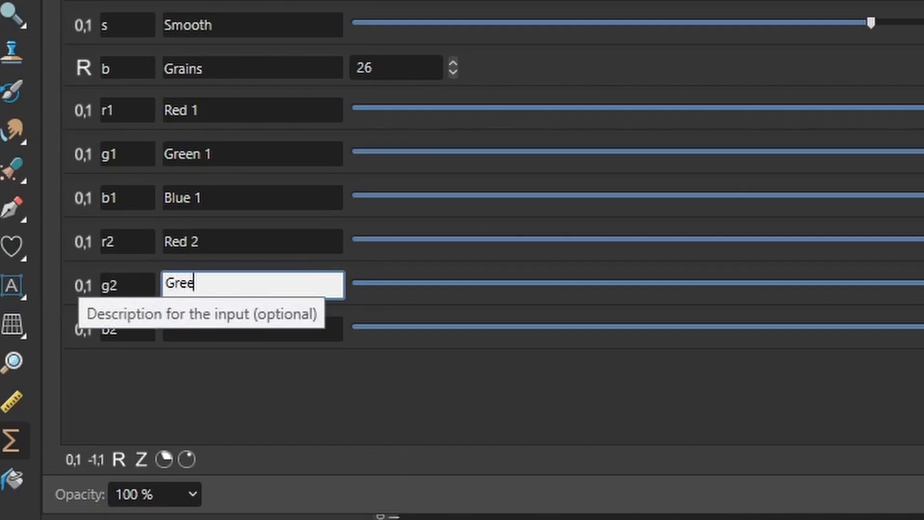
pyautogui.write('n 2')
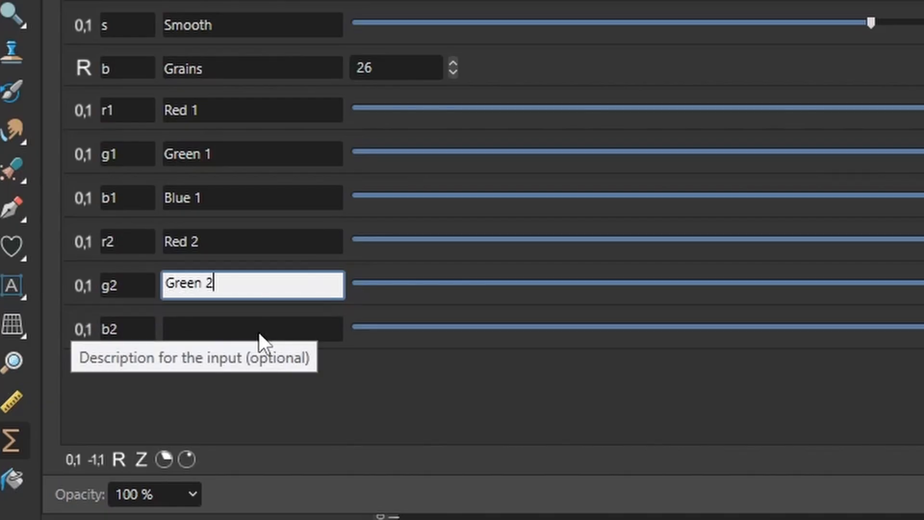
pyautogui.click(261, 332)
pyautogui.write('Blue 2')
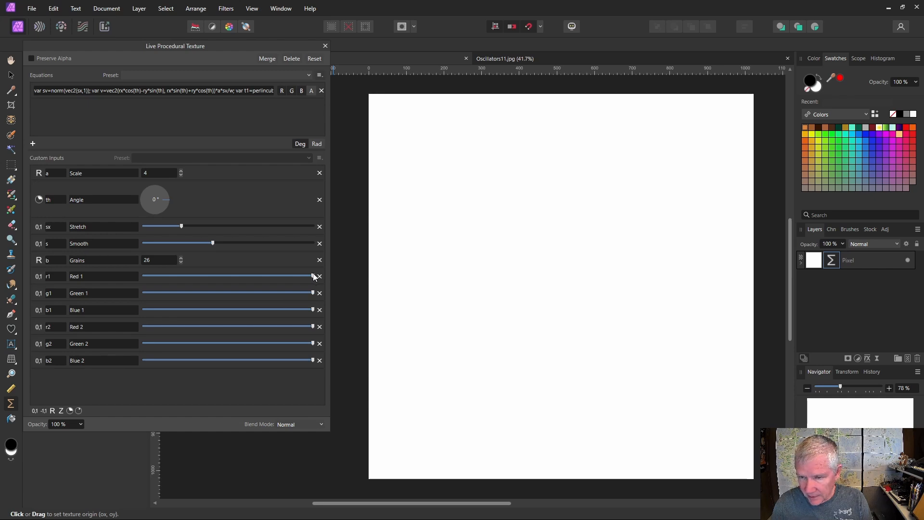
# Lower Red 1 to about 0.72, Green 1 to about 0.57 and Blue 1 to about 0.42 for a light tan base colour
pyautogui.moveTo(313, 276); pyautogui.dragTo(266, 276)
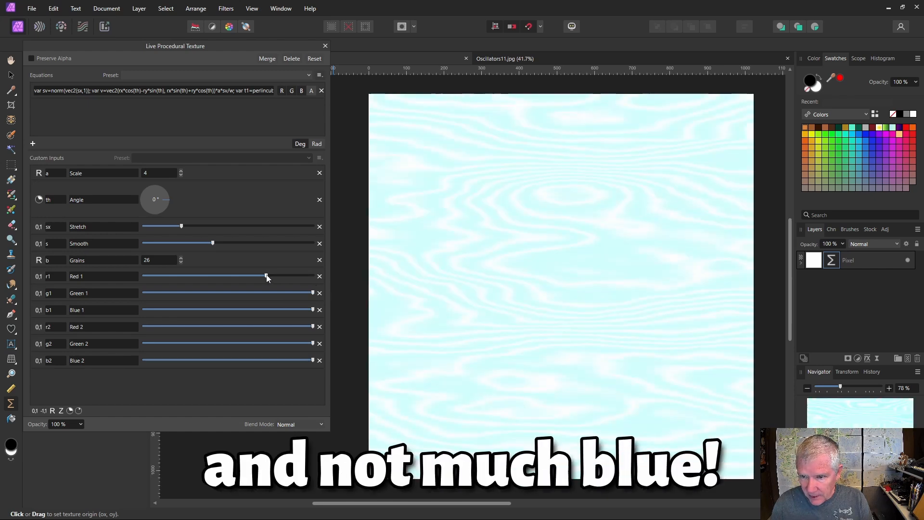
pyautogui.moveTo(313, 293); pyautogui.dragTo(239, 294)
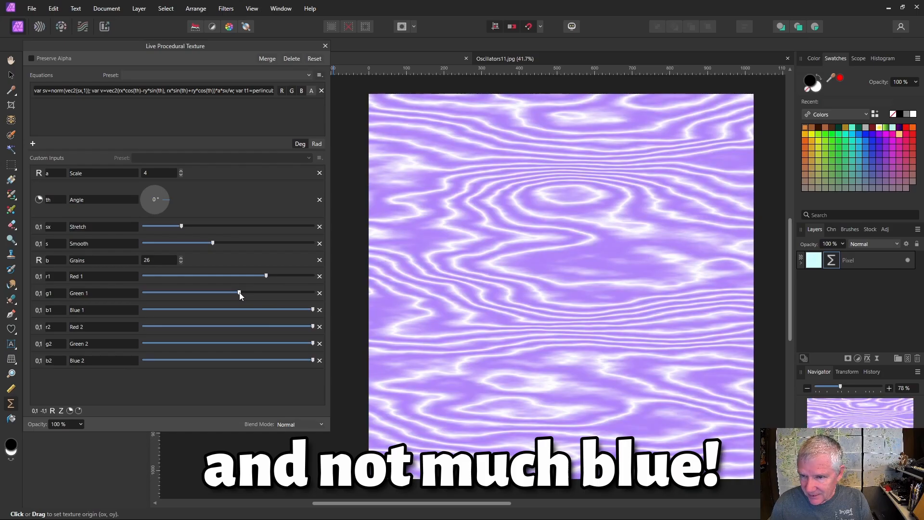
pyautogui.moveTo(313, 309); pyautogui.dragTo(215, 312)
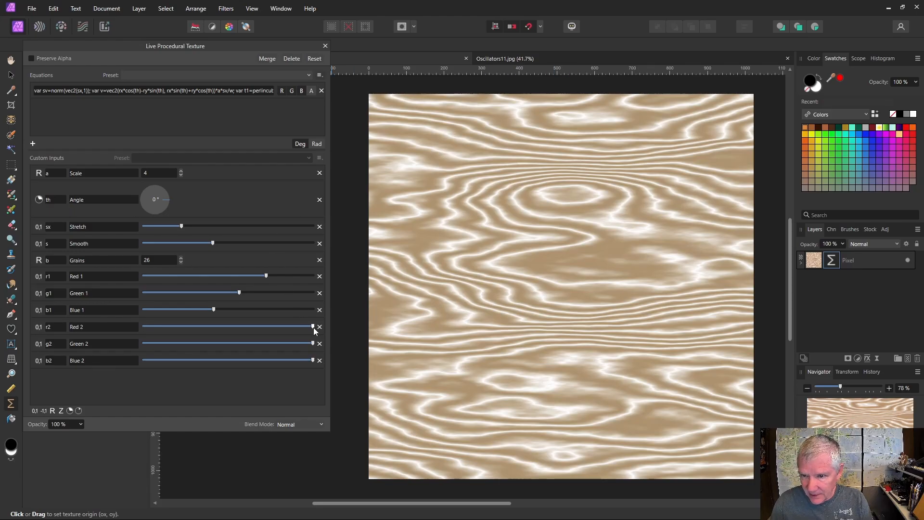
# Lower Red 2 to about 0.42, Green 2 to about 0.36 and Blue 2 to about 0.26 for darker grain lines
pyautogui.moveTo(313, 327); pyautogui.dragTo(215, 327)
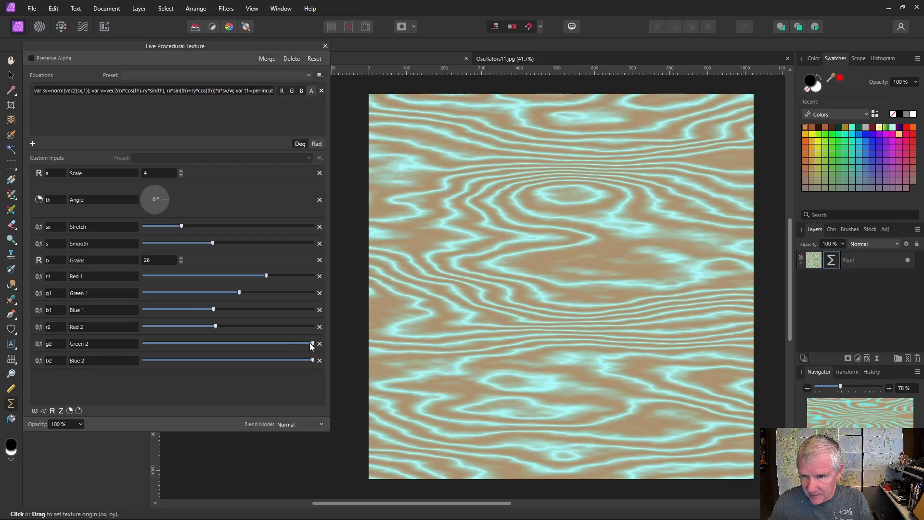
pyautogui.moveTo(313, 343); pyautogui.dragTo(204, 344)
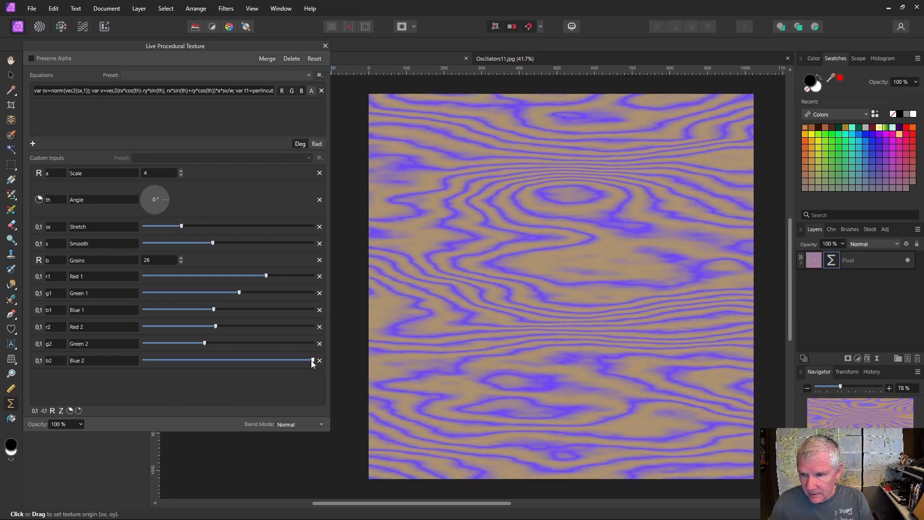
pyautogui.moveTo(313, 361); pyautogui.dragTo(190, 361)
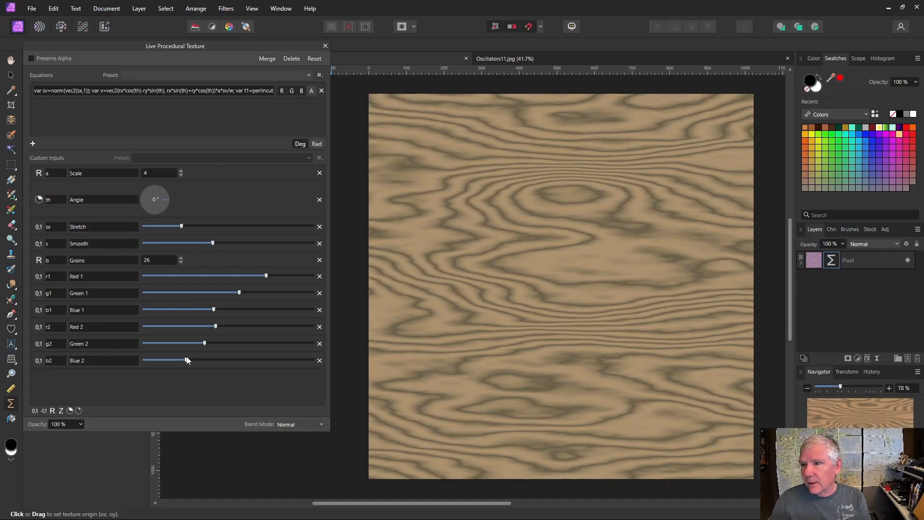
# Darken both colours to reddish brown: Red 1 about 0.55, Green 1 0.2, Blue 1 0.12, Red 2 0.13, Green 2 and Blue 2 at 0
pyautogui.moveTo(205, 345); pyautogui.dragTo(191, 293)
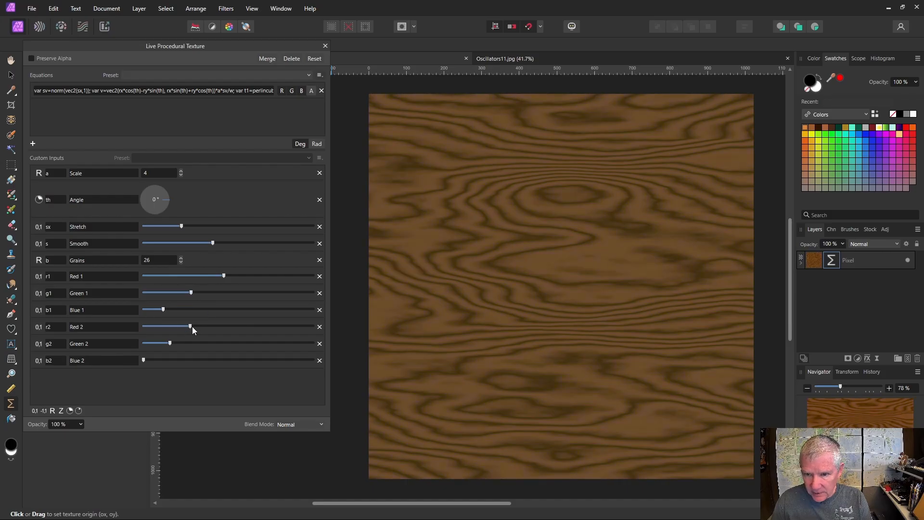
pyautogui.moveTo(190, 326); pyautogui.dragTo(140, 343)
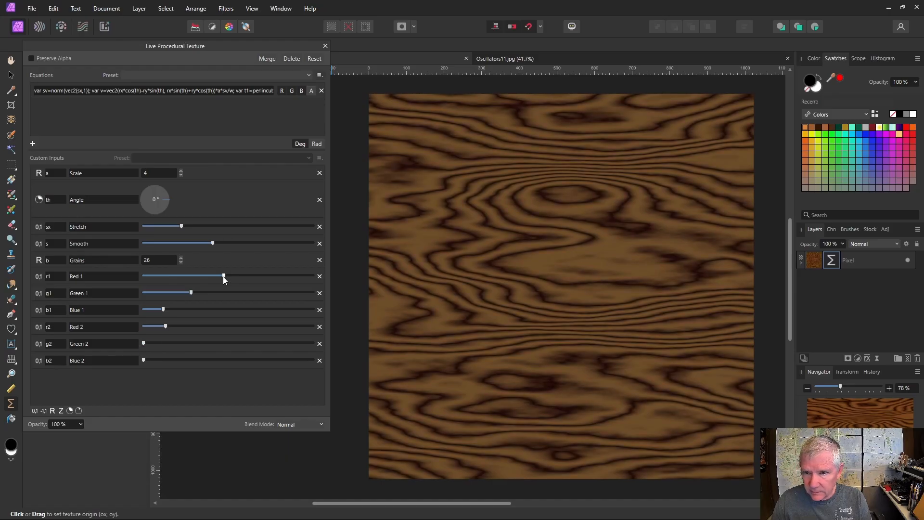
pyautogui.moveTo(190, 294); pyautogui.dragTo(175, 294)
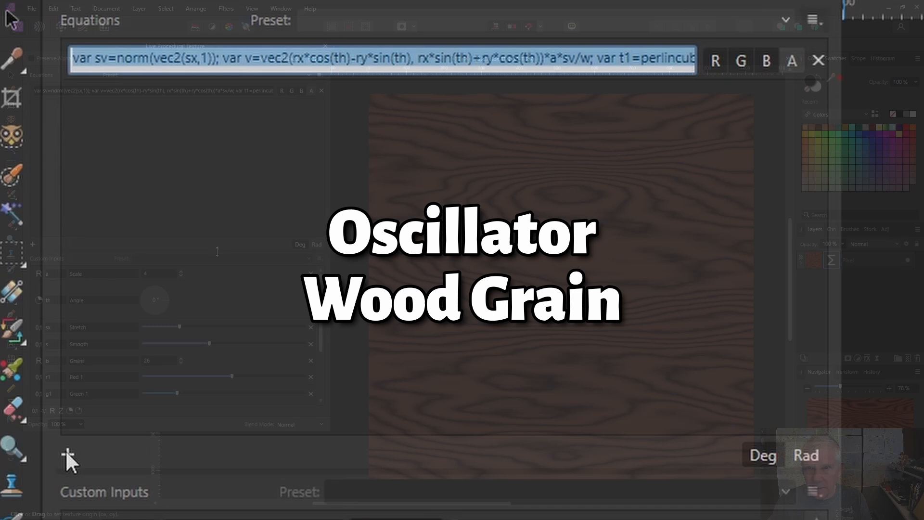
# Add a second equation and paste a copy of the whole first equation into it
pyautogui.click(68, 455)
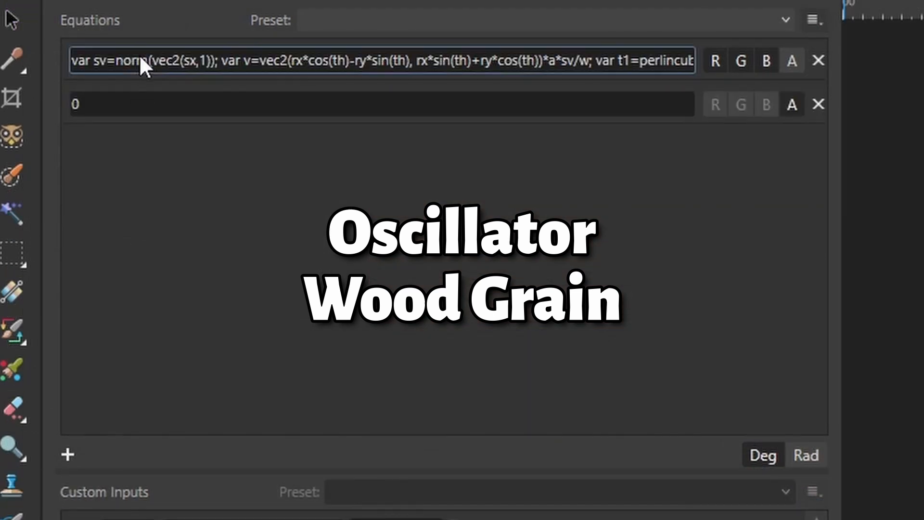
pyautogui.click(143, 61)
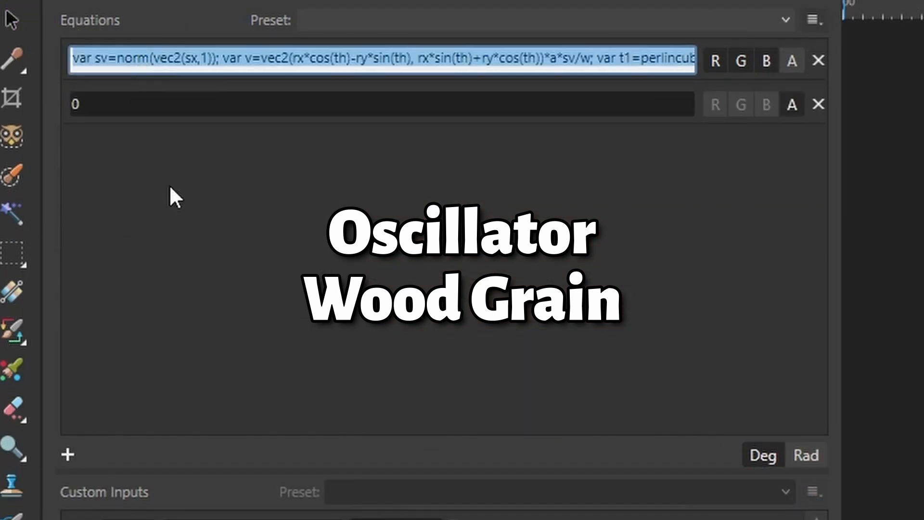
pyautogui.hotkey('ctrl', 'c')
pyautogui.click(179, 108)
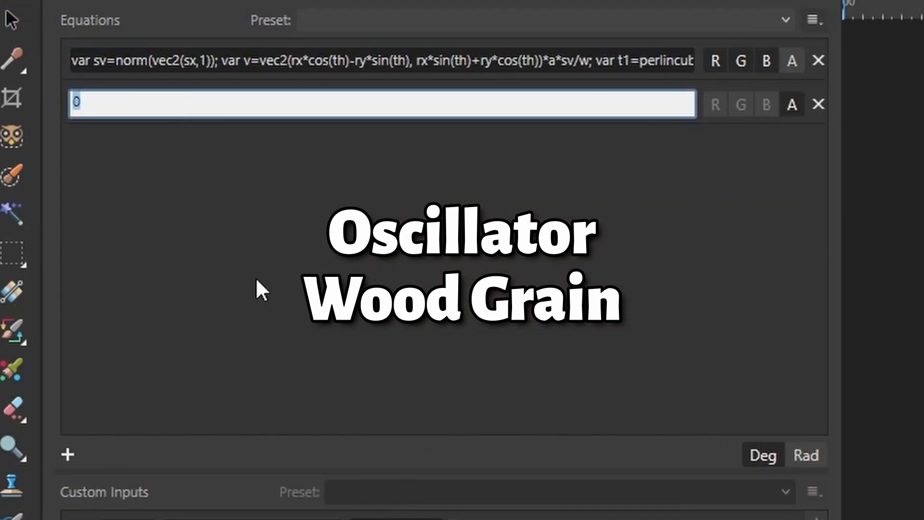
pyautogui.hotkey('ctrl', 'v')
pyautogui.press('Return')
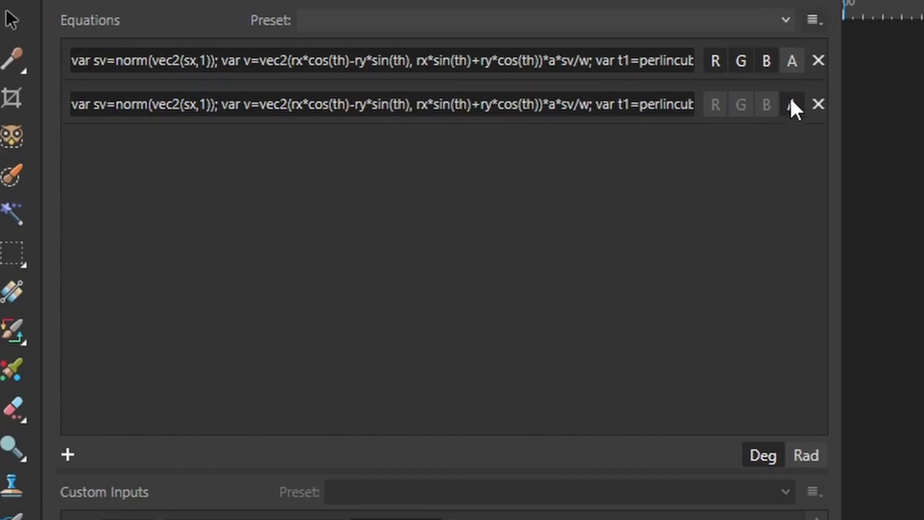
# Switch the red, green and blue channel output from the first equation to the second one
pyautogui.click(768, 62)
pyautogui.click(743, 61)
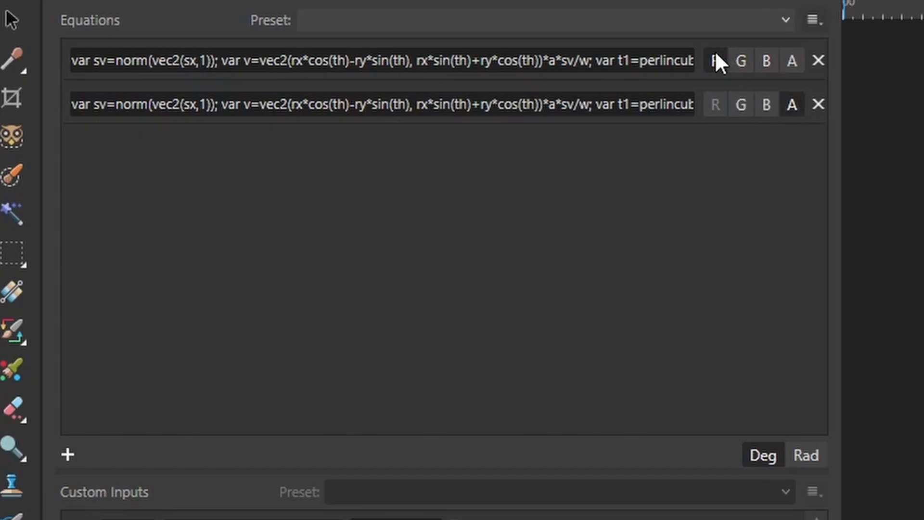
pyautogui.click(716, 57)
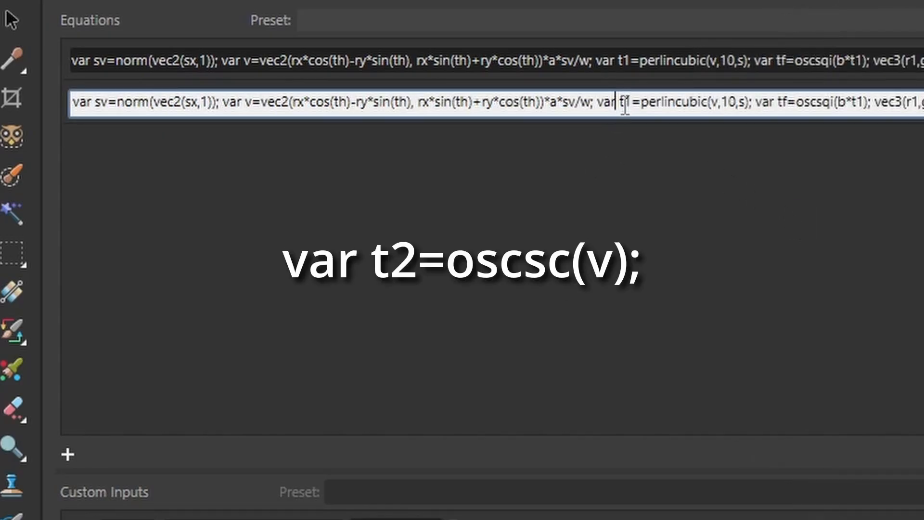
# In the second equation, replace the Perlin noise variable t1 with var t2=oscsc(v)
pyautogui.moveTo(624, 102); pyautogui.dragTo(749, 103)
pyautogui.write('2=')
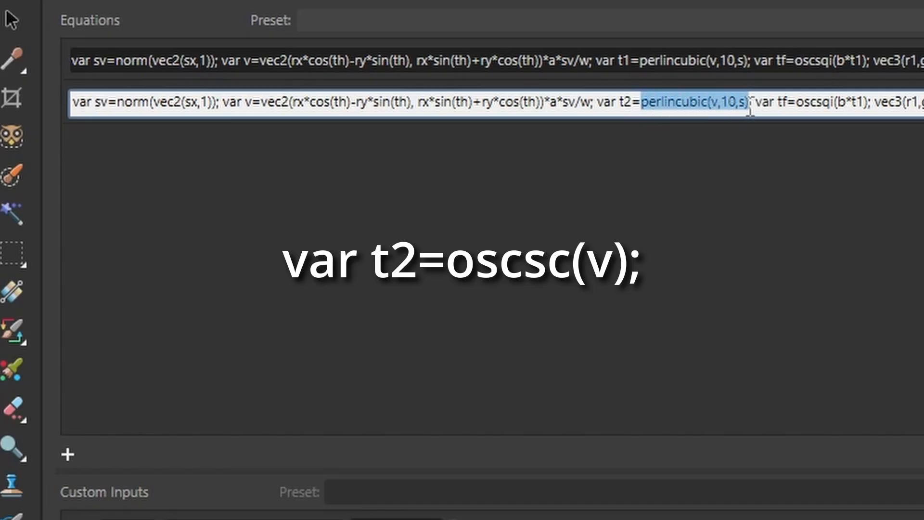
pyautogui.write('oscsc')
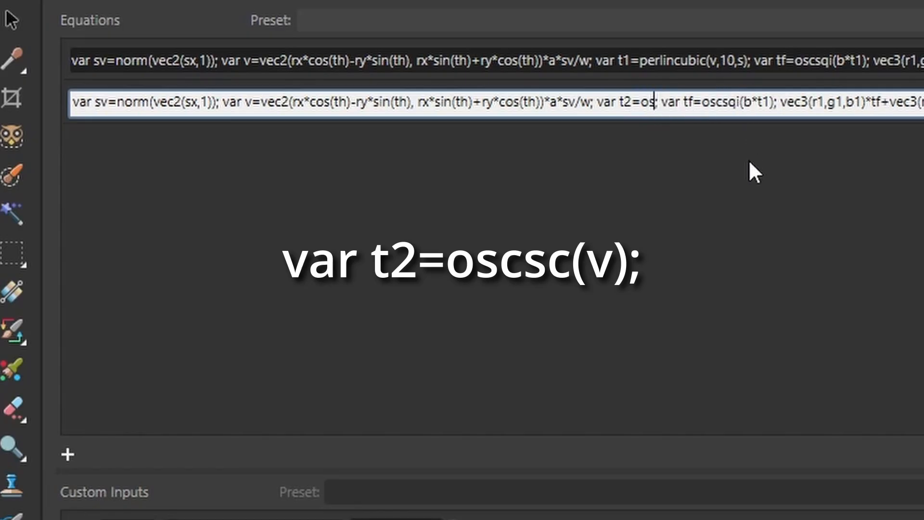
pyautogui.write('(v')
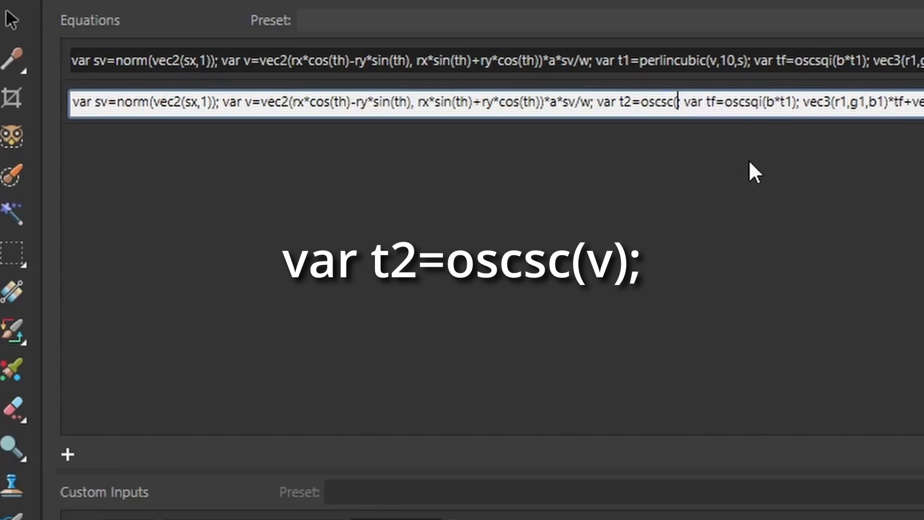
pyautogui.write(');')
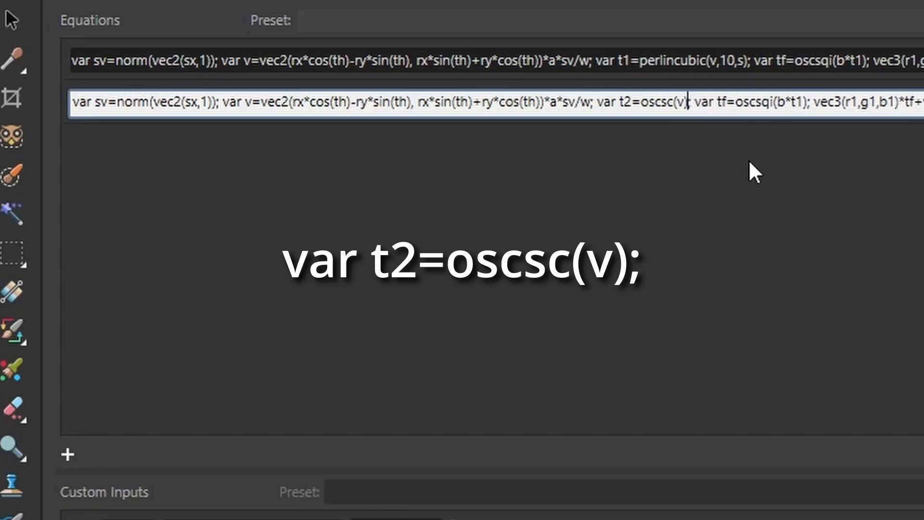
# In the second equation, replace the final two-colour blend with tf and change the oscillation term to var tf=oscsqi(b*t2)
pyautogui.click(917, 103)
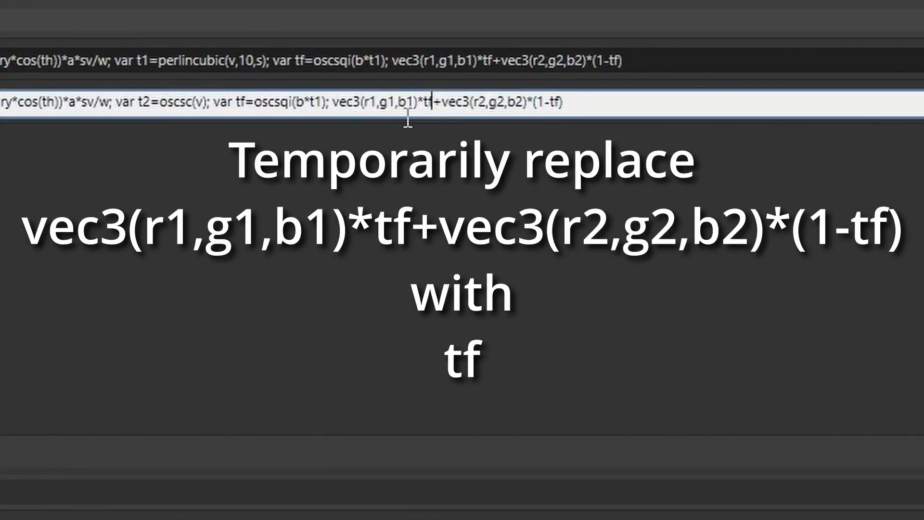
pyautogui.moveTo(321, 102); pyautogui.dragTo(590, 142)
pyautogui.click(337, 101)
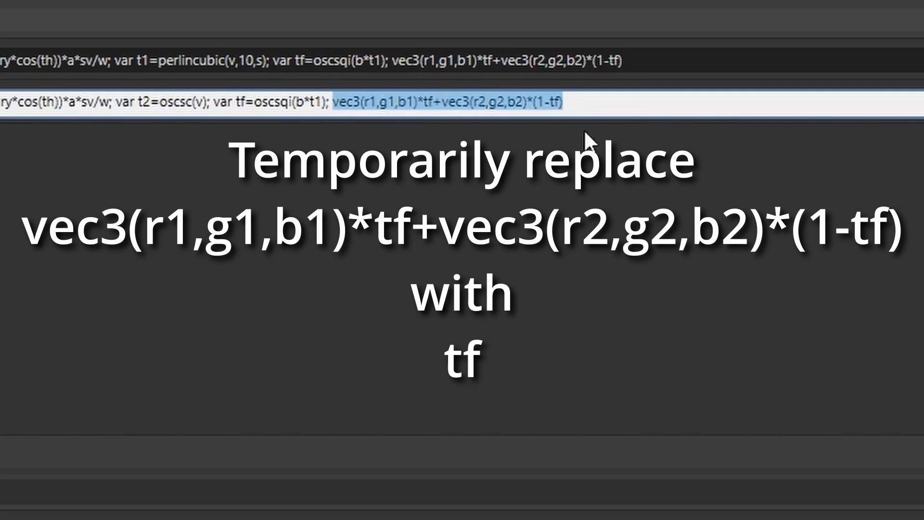
pyautogui.write('tf')
pyautogui.press('Return')
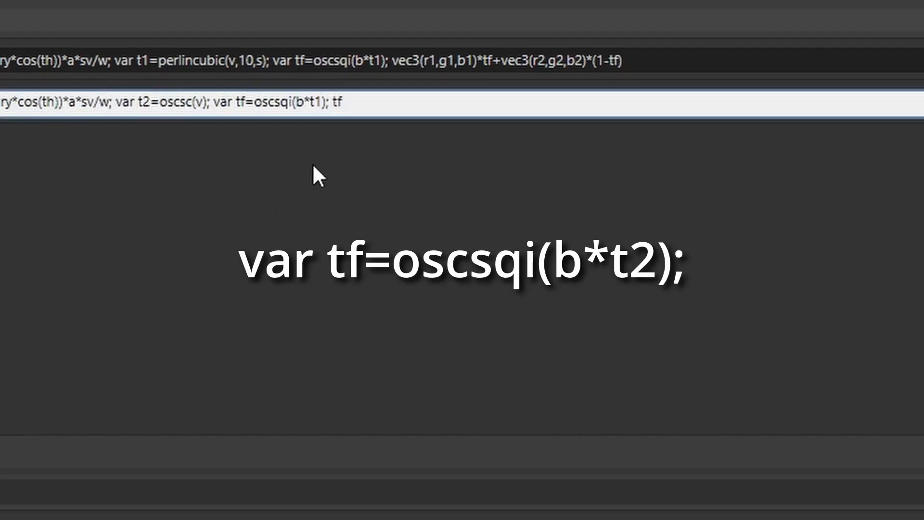
pyautogui.press('BackSpace')
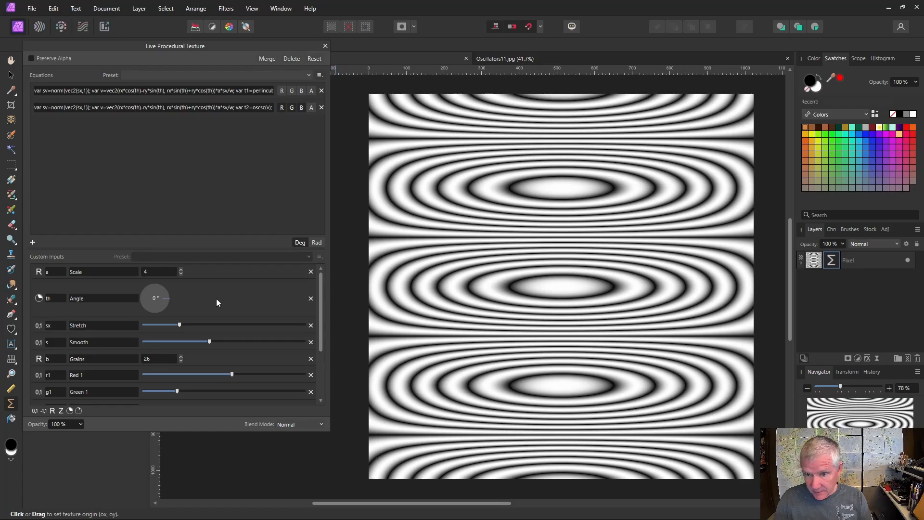
# Set the Scale input to 15
pyautogui.click(181, 269)
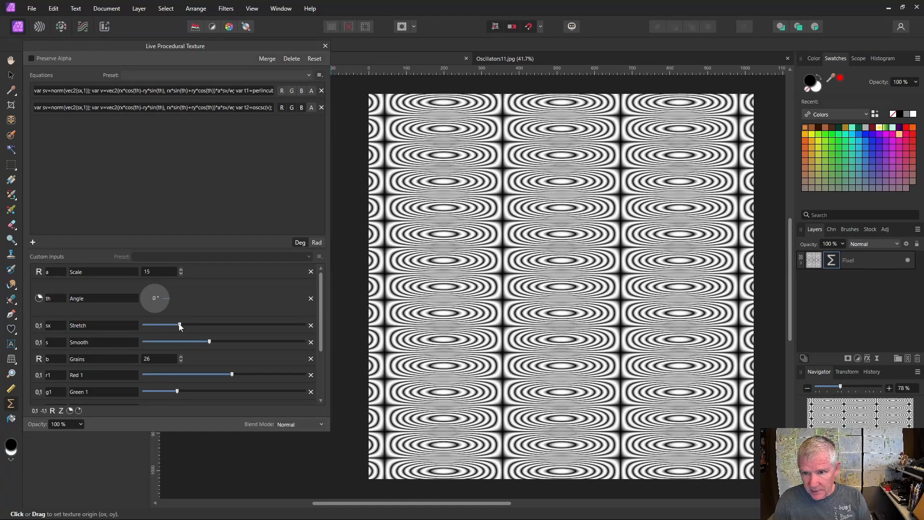
# Try the Stretch input at its maximum, raise Smooth to just over half, and reduce Stretch to about a fifth of its range
pyautogui.moveTo(180, 326); pyautogui.dragTo(371, 329)
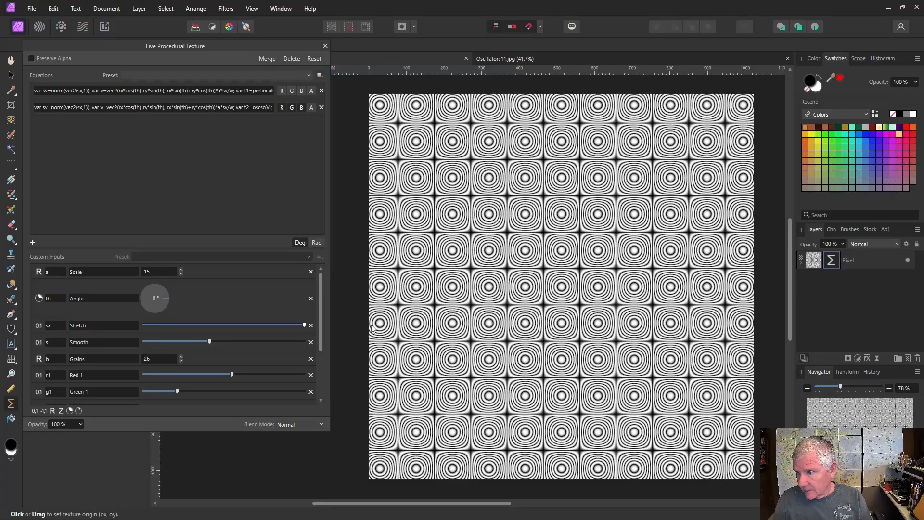
pyautogui.moveTo(210, 345); pyautogui.dragTo(242, 342)
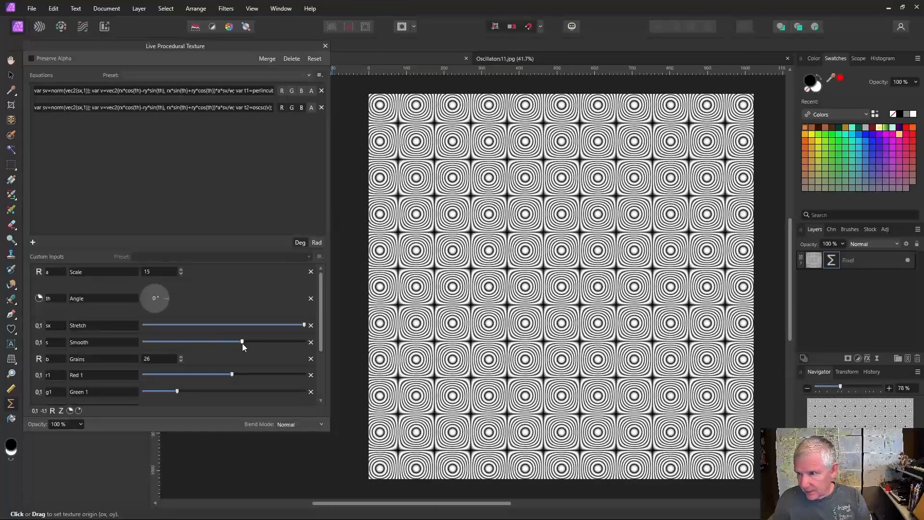
pyautogui.moveTo(304, 326); pyautogui.dragTo(173, 317)
# Try the Scale input at lower values down to 8 and settle it at 14
pyautogui.click(182, 273)
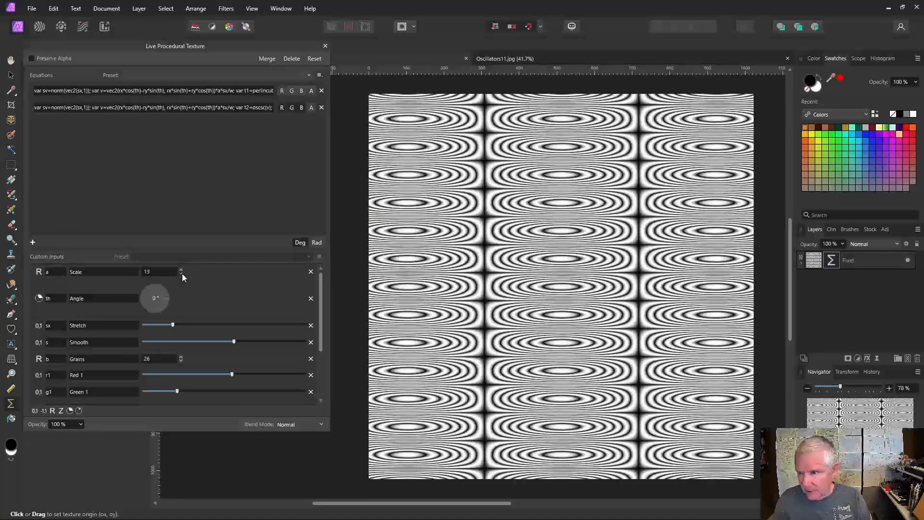
pyautogui.click(180, 269)
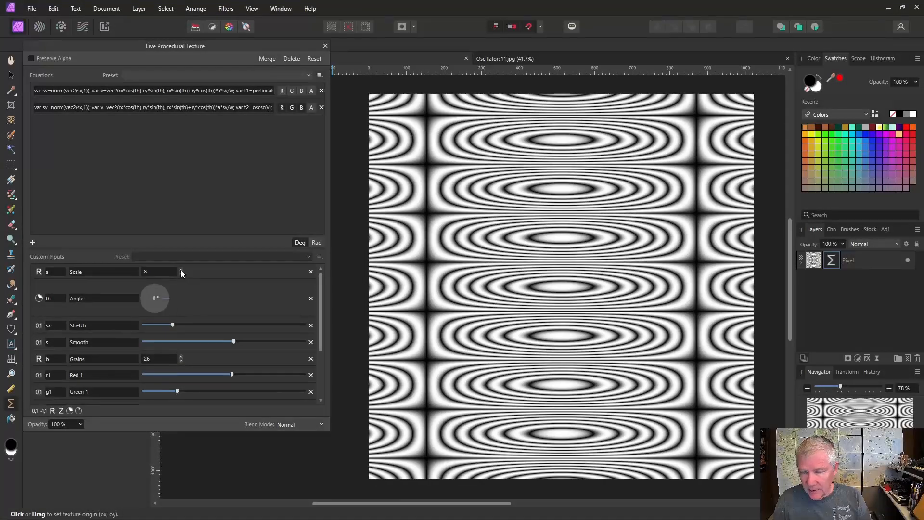
pyautogui.click(180, 270)
pyautogui.click(180, 270)
pyautogui.click(181, 270)
pyautogui.click(180, 270)
pyautogui.click(180, 269)
pyautogui.click(181, 269)
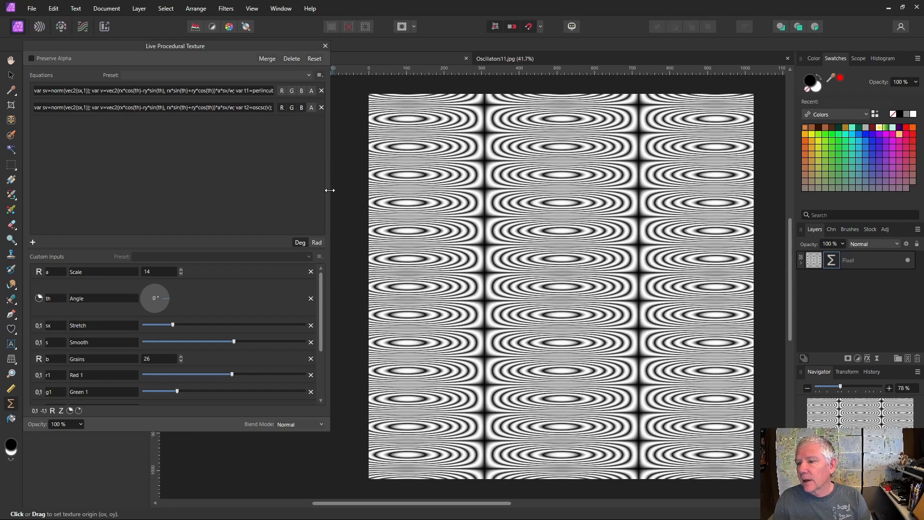
# Set Stretch to its maximum, test the pattern rotation with Angle at 45°, and return Angle to 0°
pyautogui.moveTo(168, 300)
pyautogui.mouseDown()
pyautogui.moveTo(154, 281)
pyautogui.moveTo(175, 299)
pyautogui.mouseUp()
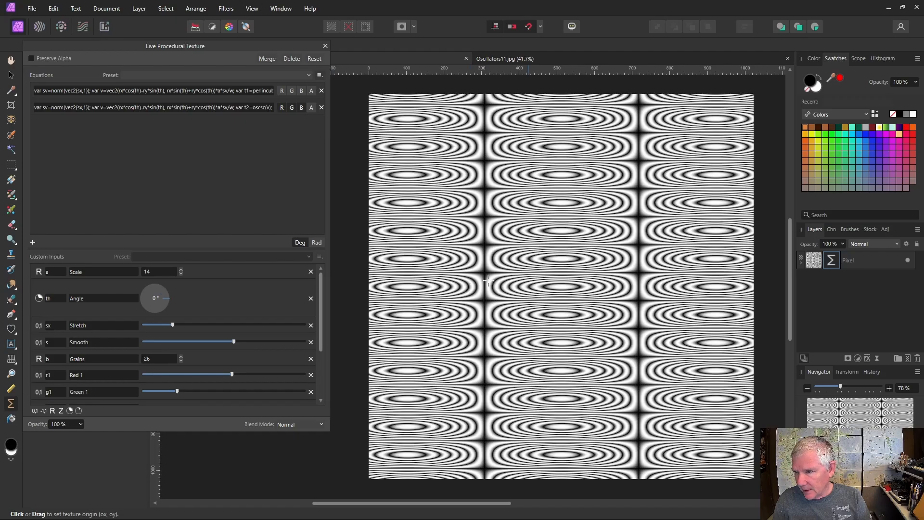
pyautogui.moveTo(173, 330); pyautogui.dragTo(321, 331)
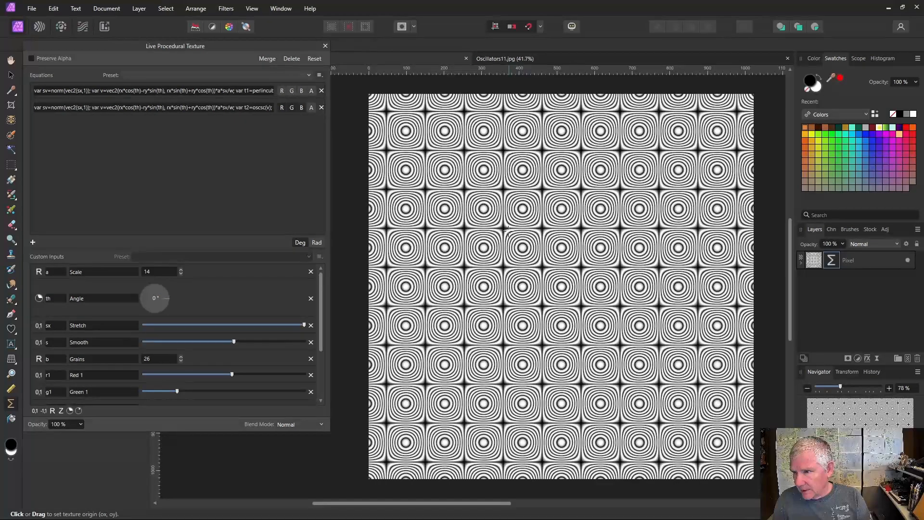
pyautogui.moveTo(168, 296); pyautogui.dragTo(164, 290)
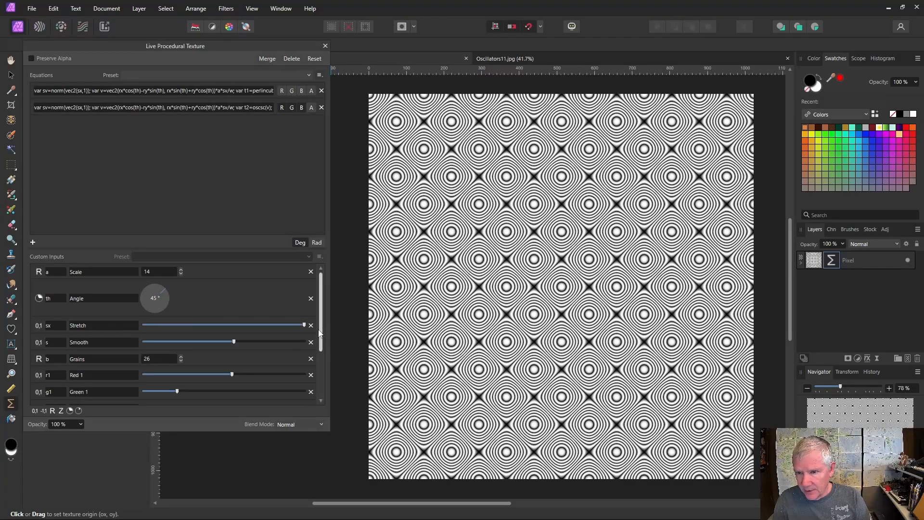
pyautogui.moveTo(305, 327)
pyautogui.mouseDown()
pyautogui.moveTo(153, 332)
pyautogui.moveTo(304, 328)
pyautogui.mouseUp()
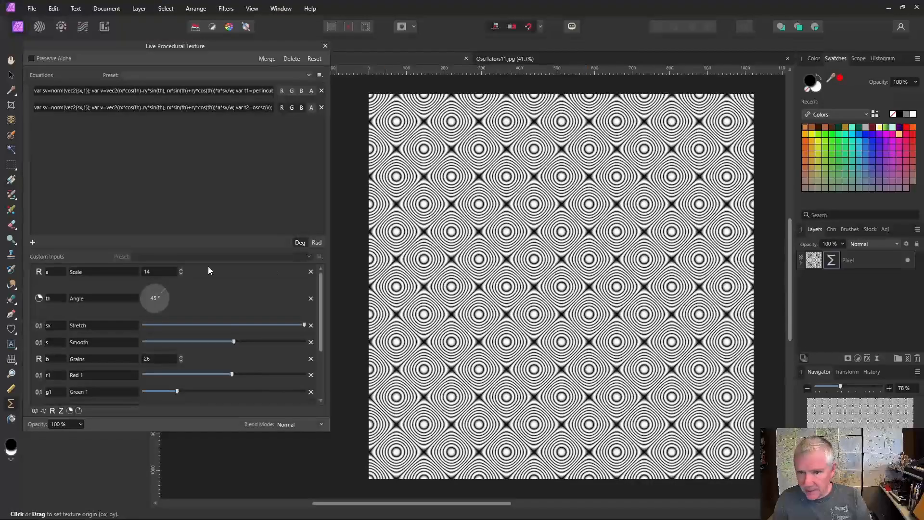
pyautogui.click(166, 301)
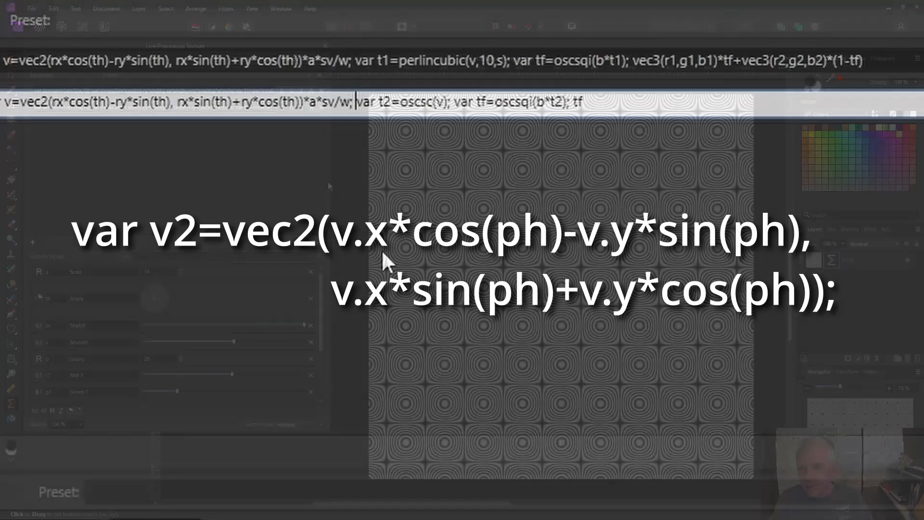
# In the second equation, before var t2, start a rotated vector with var v2=vec2(v.x*cos(ph)-v.y*sin(ph),
pyautogui.write('var ')
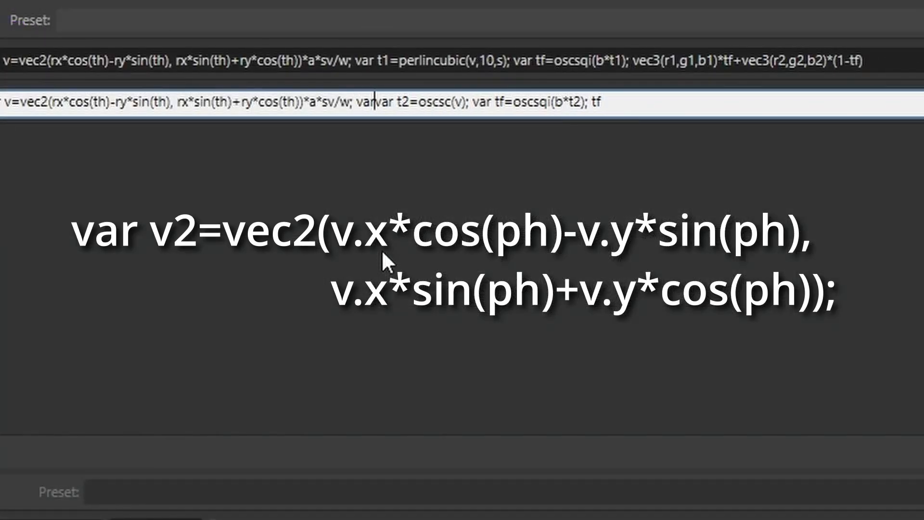
pyautogui.write('v2')
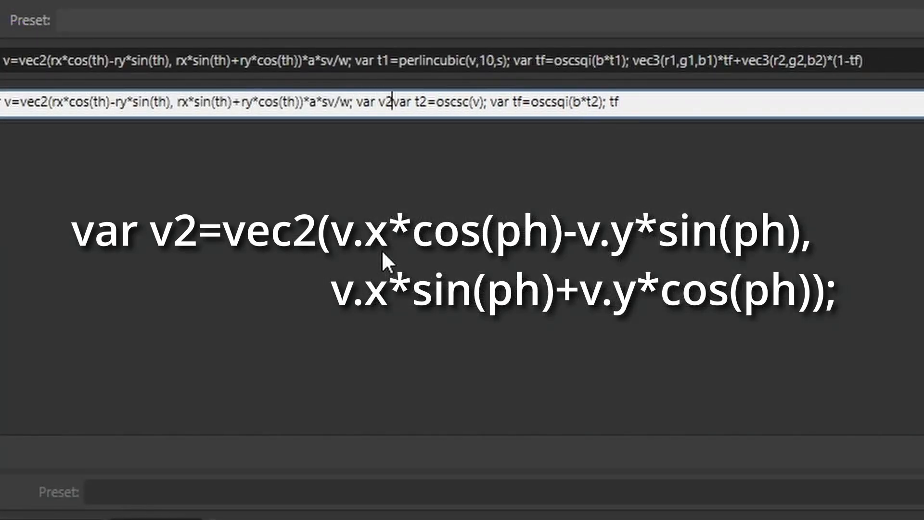
pyautogui.write('=')
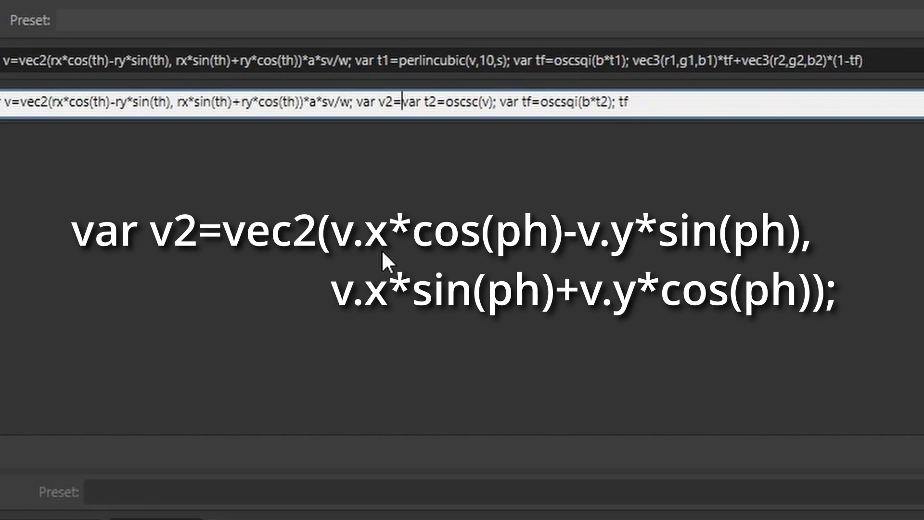
pyautogui.write('vec2(')
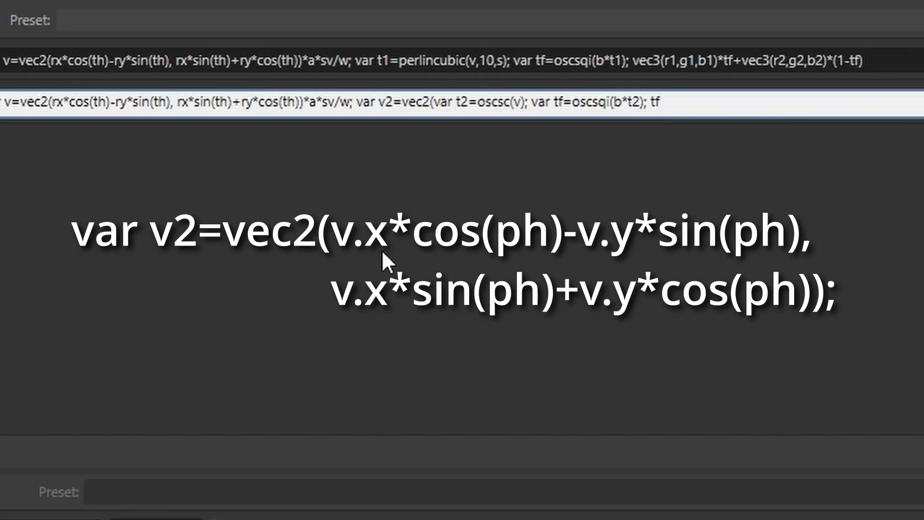
pyautogui.write('v.')
pyautogui.write('x*cos')
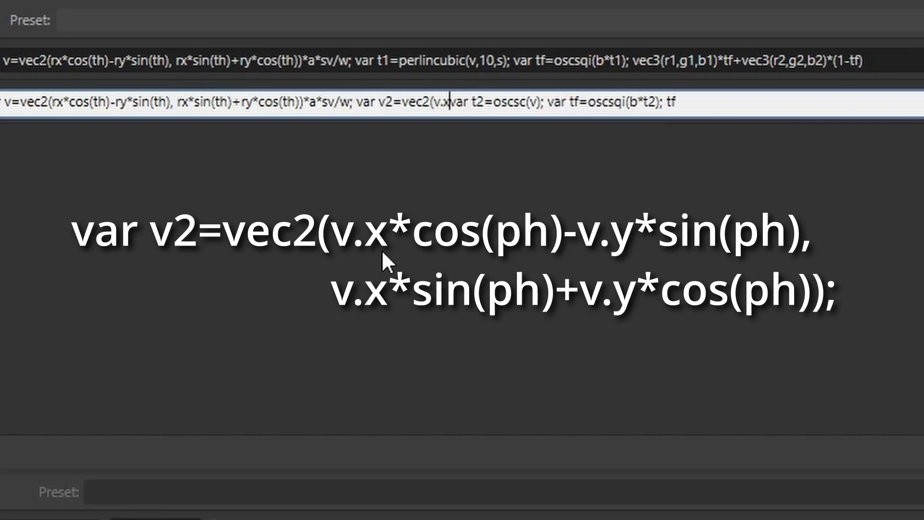
pyautogui.write('(ph)')
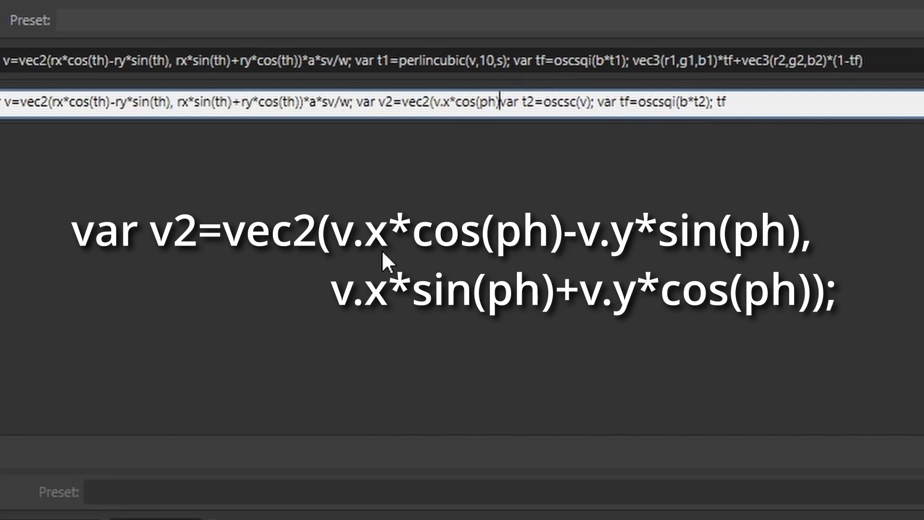
pyautogui.write('-v.')
pyautogui.write('y*sin')
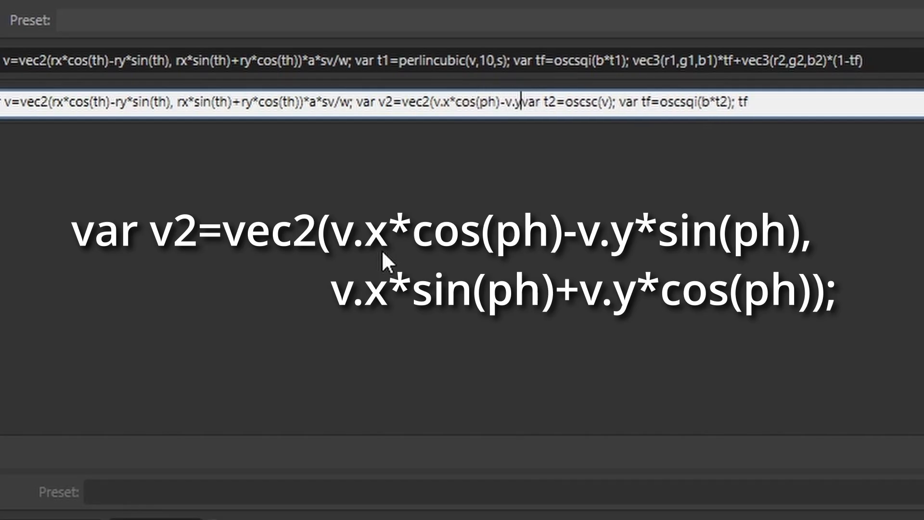
pyautogui.write('(ph)')
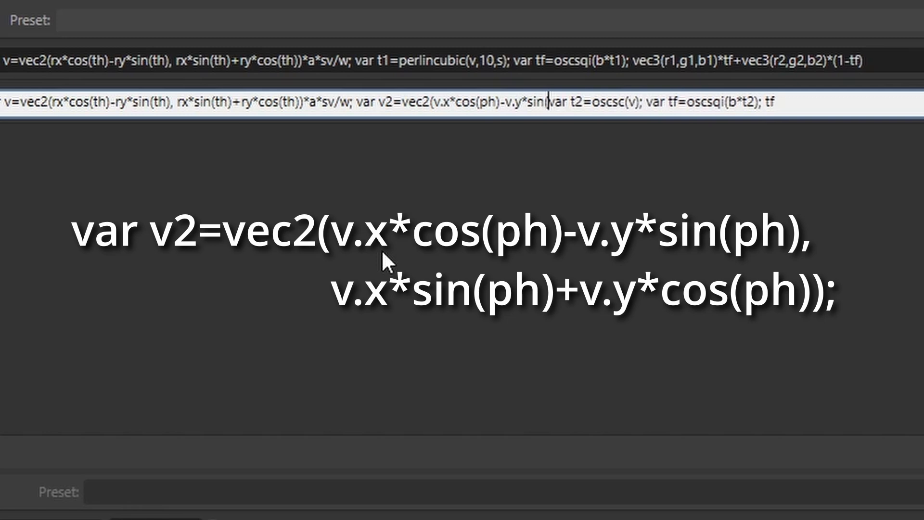
pyautogui.write(',')
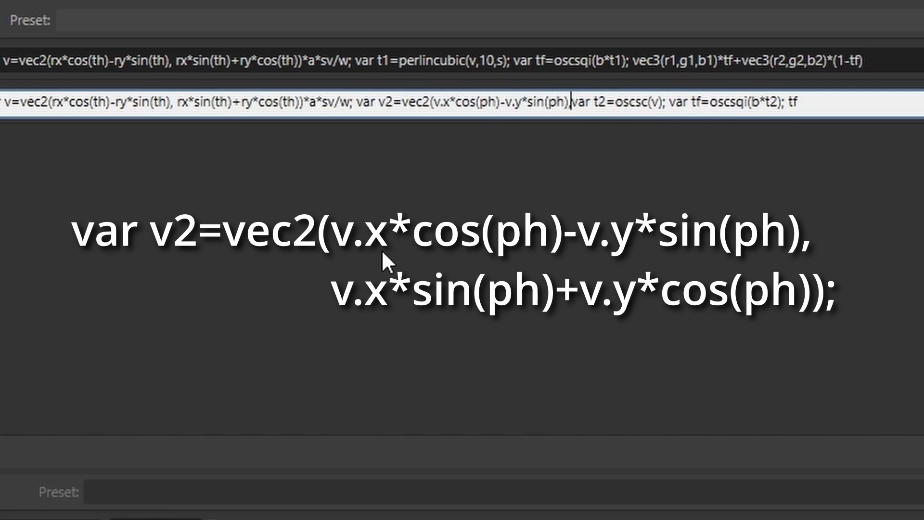
# Complete v2 with v.x*sin(ph)+v.y*cos(ph)); and change the t2 term to oscsc(v2)
pyautogui.write('v.x*sin')
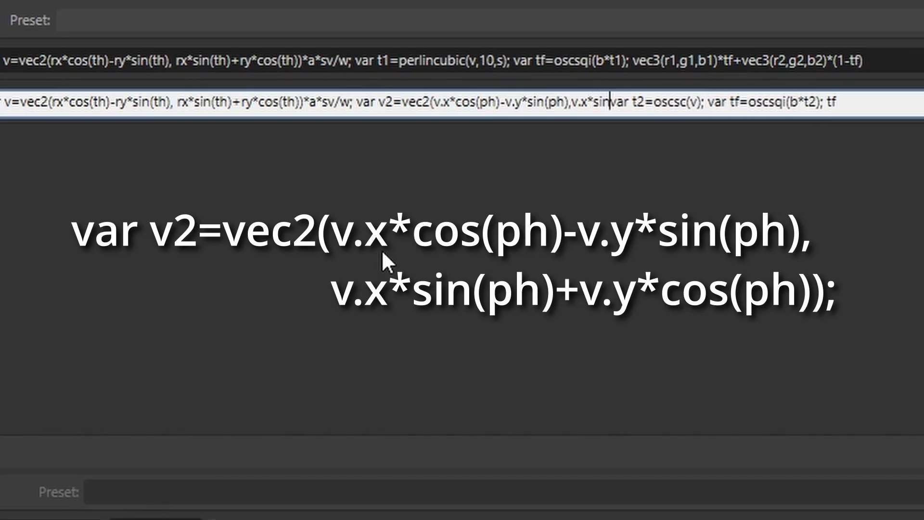
pyautogui.write('(ph)')
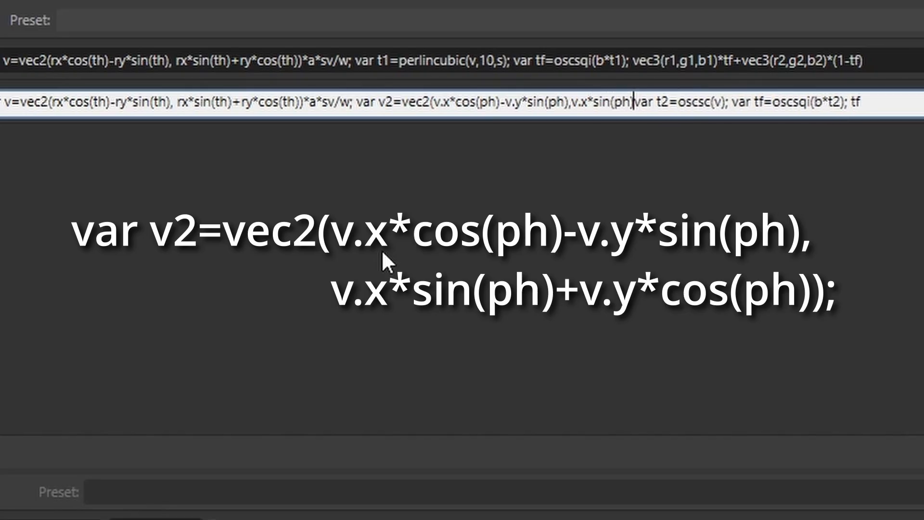
pyautogui.write('+')
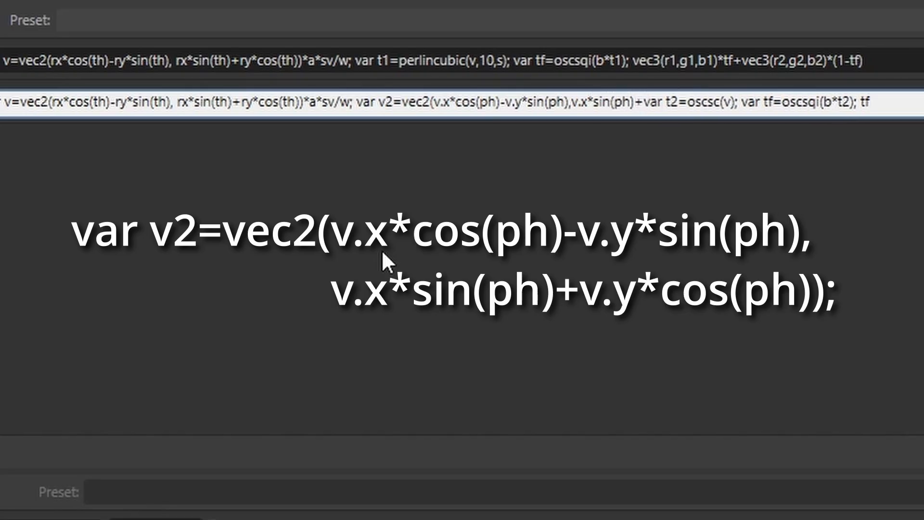
pyautogui.write('v.y*')
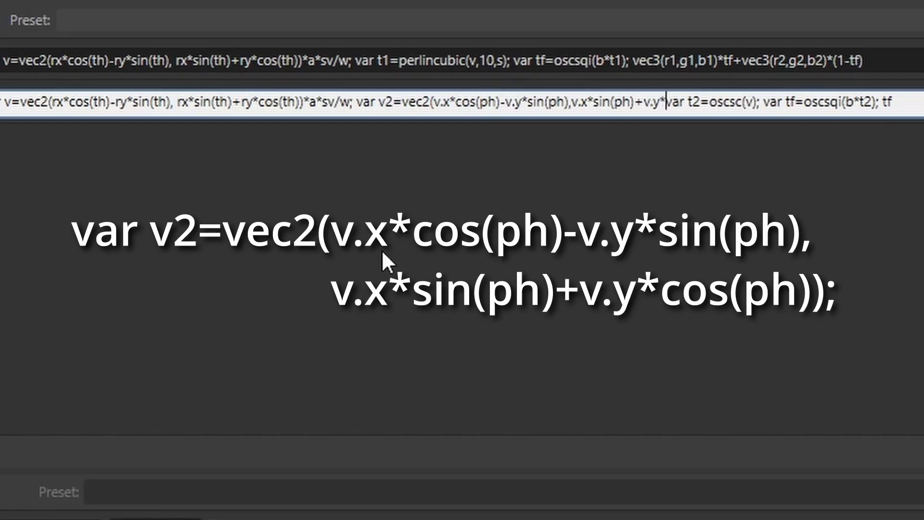
pyautogui.write('cos(ph')
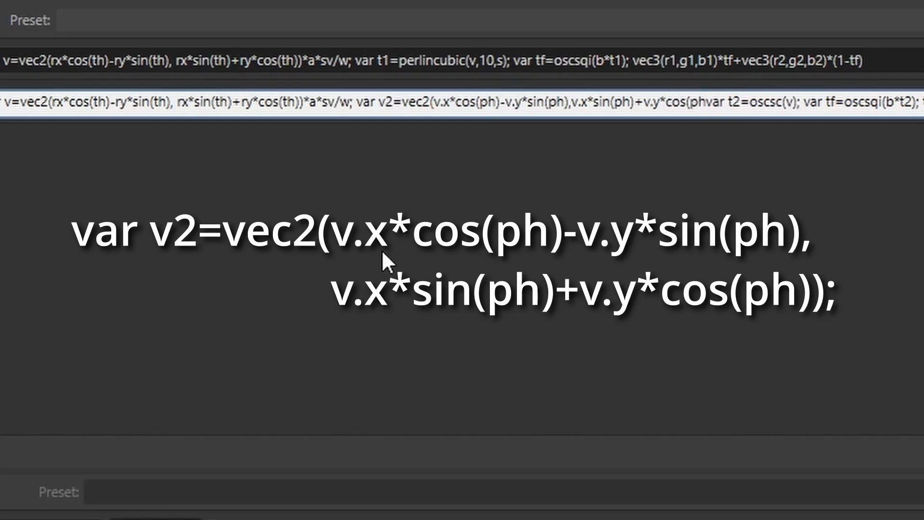
pyautogui.write('))')
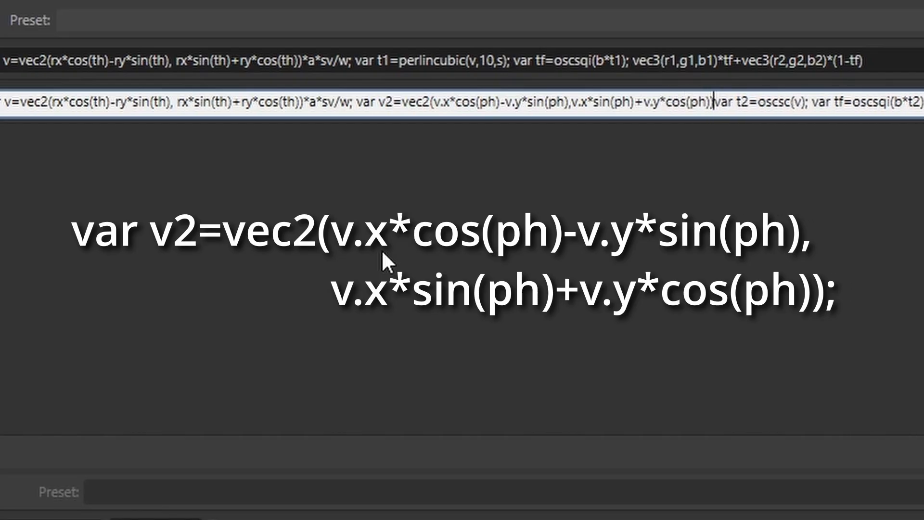
pyautogui.write(';')
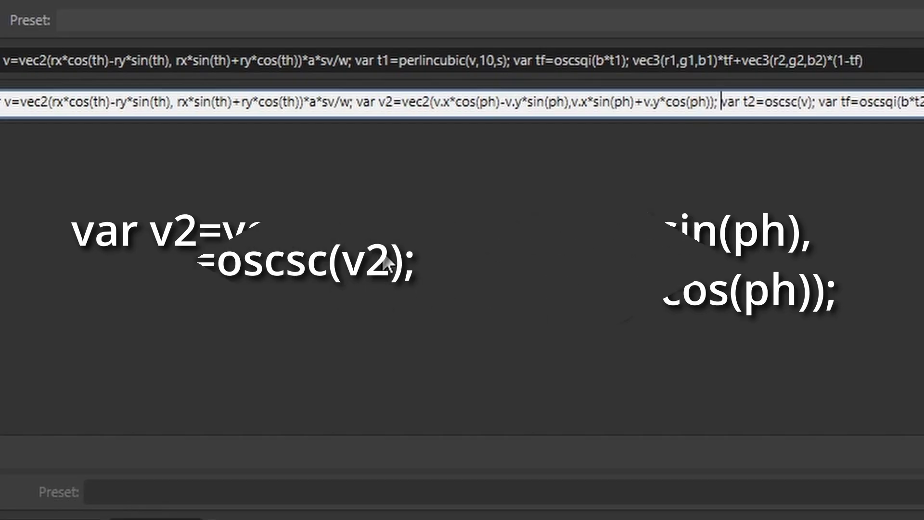
pyautogui.click(808, 102)
pyautogui.write('2')
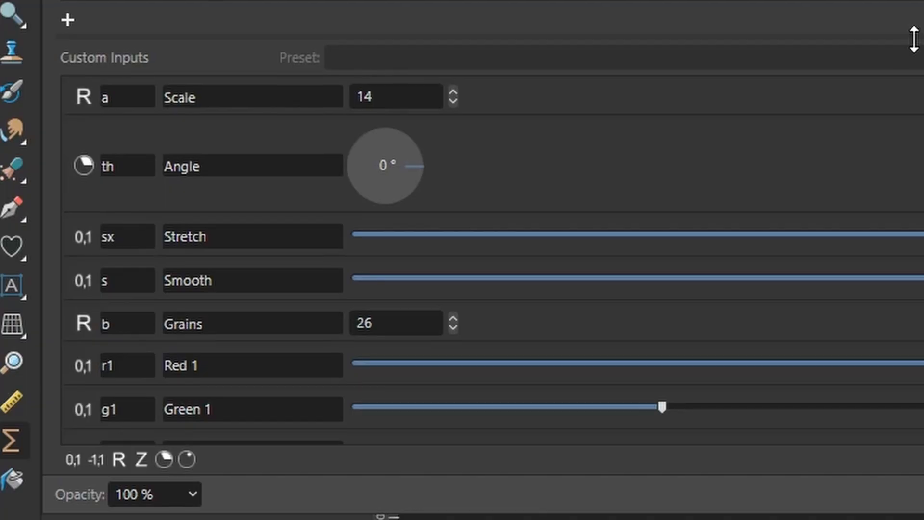
# Enlarge the custom inputs area and add an angle input with variable ph, named Grain Angle
pyautogui.moveTo(915, 39); pyautogui.dragTo(915, 0)
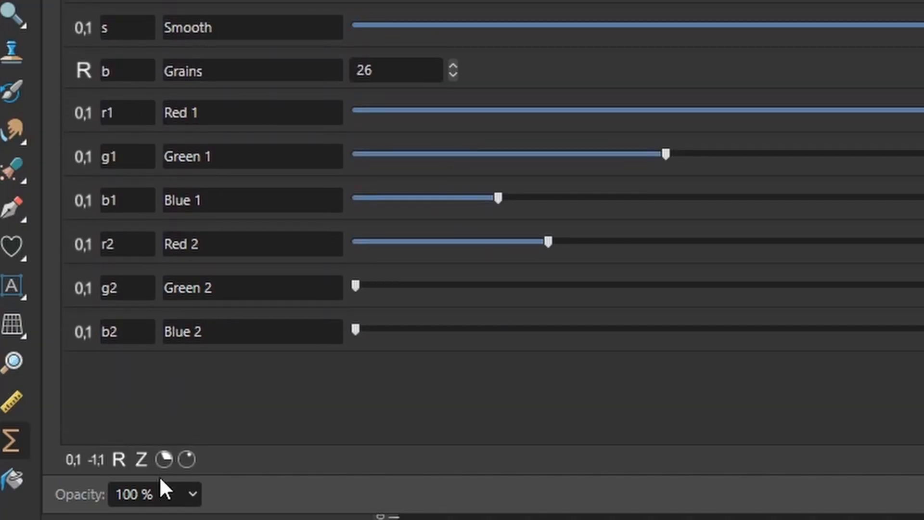
pyautogui.click(163, 459)
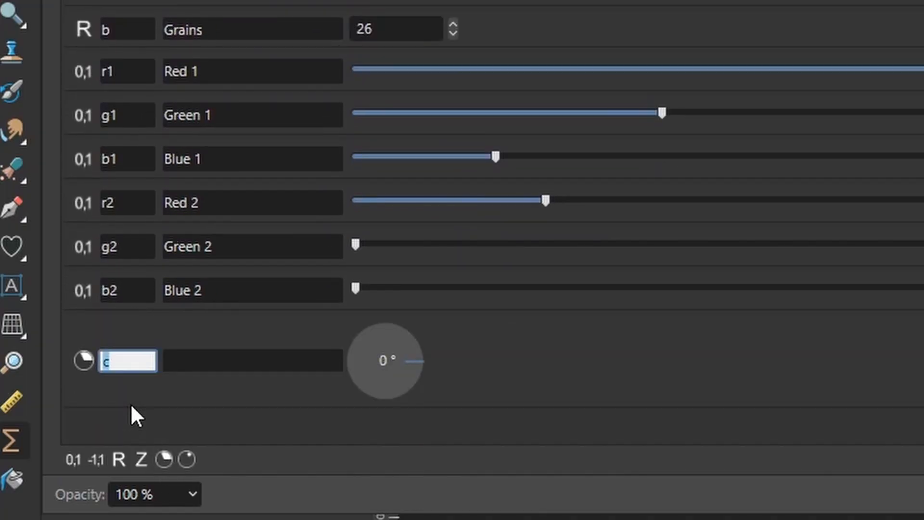
pyautogui.write('ph')
pyautogui.click(190, 362)
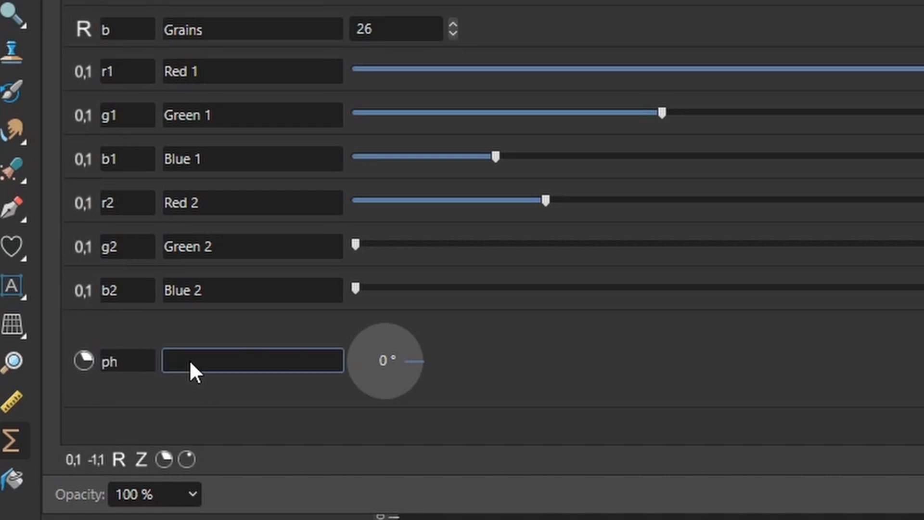
pyautogui.write('Gra')
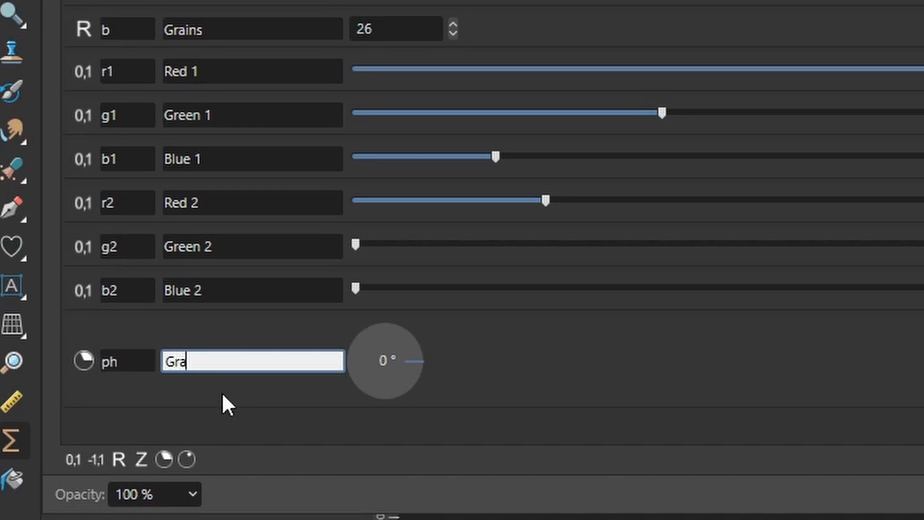
pyautogui.write('in Angle')
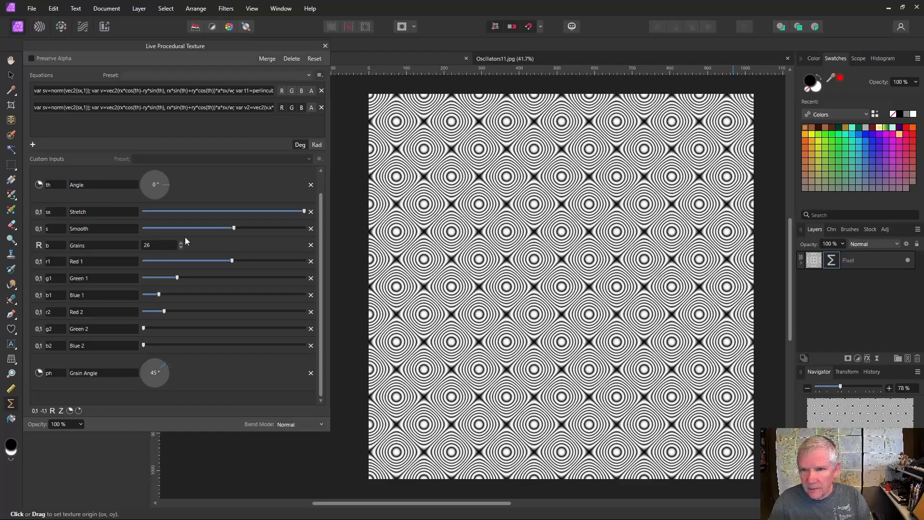
# Return Grain Angle from its test rotation to 0°, keep Angle at 0°, and reduce Stretch to just over a quarter of its range
pyautogui.moveTo(167, 359); pyautogui.dragTo(170, 374)
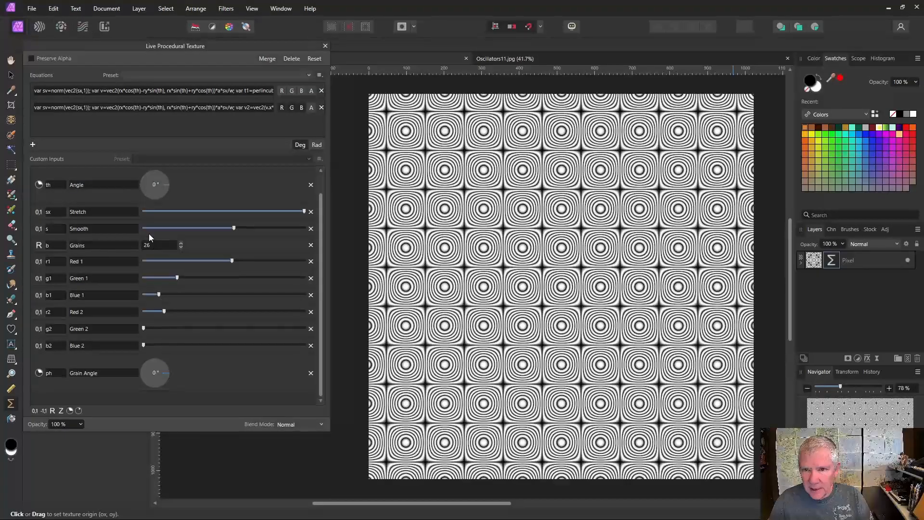
pyautogui.moveTo(163, 189)
pyautogui.mouseDown()
pyautogui.moveTo(166, 173)
pyautogui.moveTo(175, 181)
pyautogui.mouseUp()
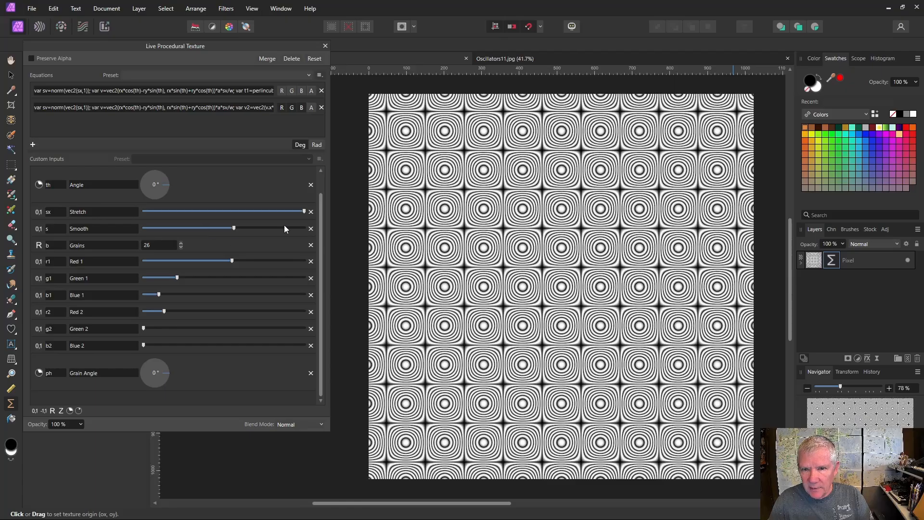
pyautogui.moveTo(306, 214); pyautogui.dragTo(174, 183)
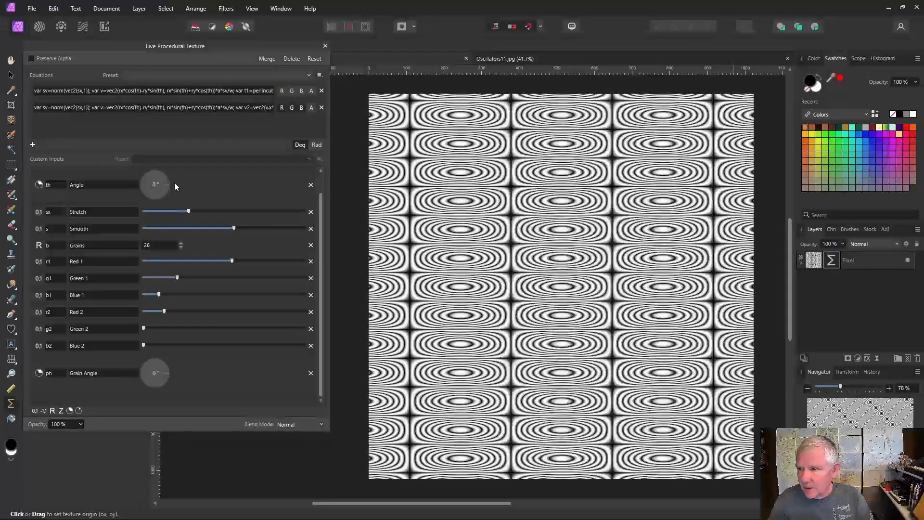
# Set Grain Angle to 45° and reduce Stretch to just under a quarter of its range
pyautogui.moveTo(166, 370); pyautogui.dragTo(166, 363)
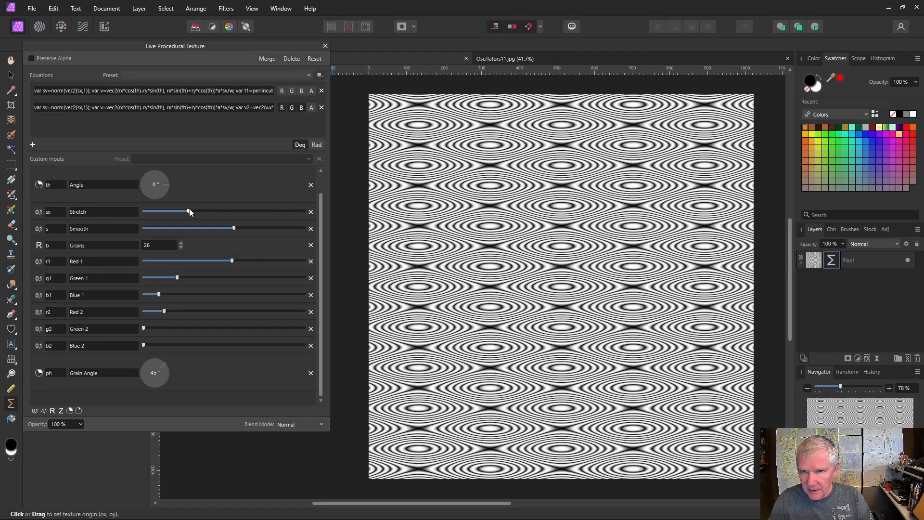
pyautogui.moveTo(188, 211); pyautogui.dragTo(180, 212)
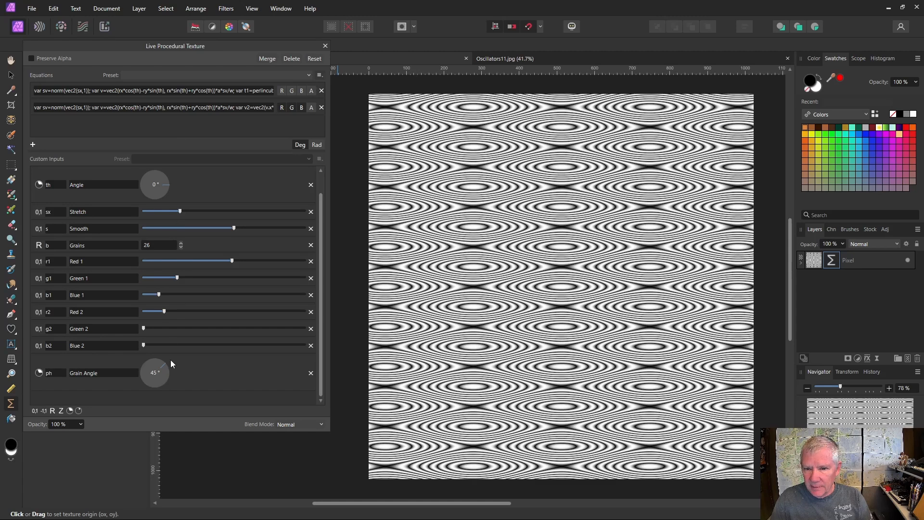
pyautogui.moveTo(165, 365); pyautogui.dragTo(165, 365)
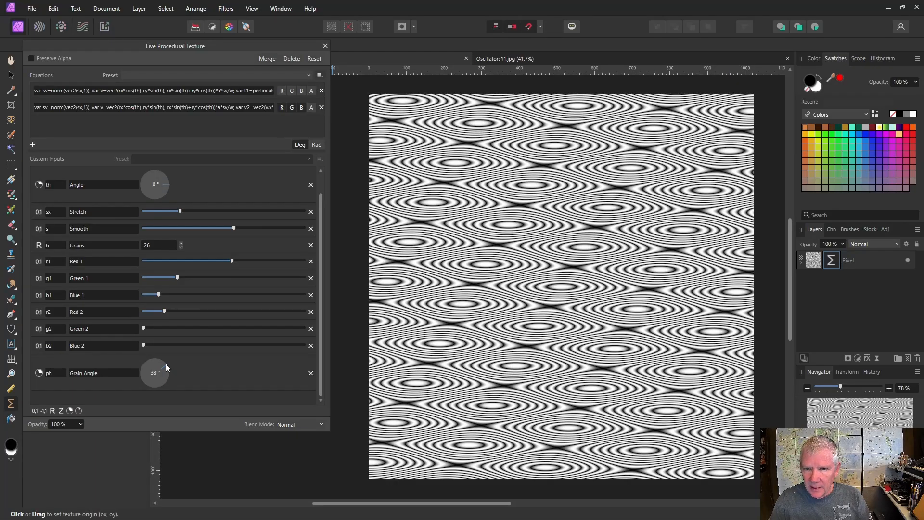
pyautogui.moveTo(166, 364); pyautogui.dragTo(162, 362)
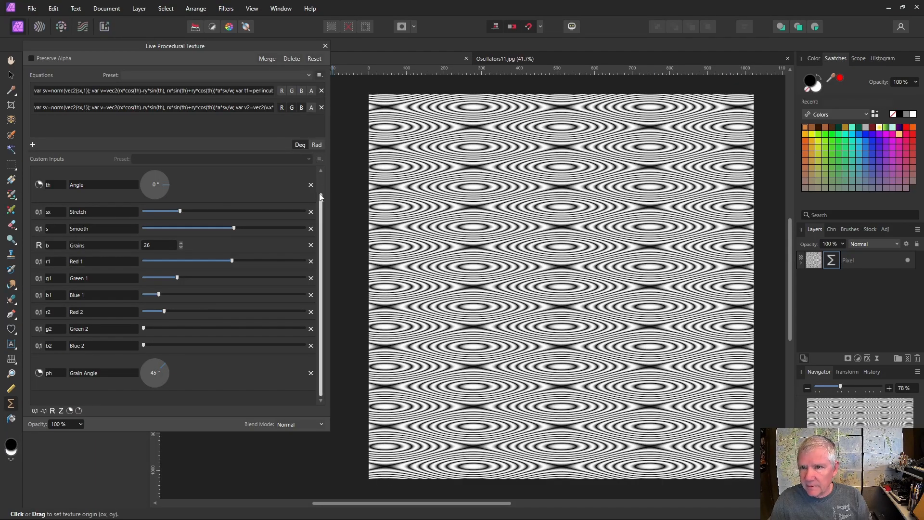
# Reduce the Grains input to 10
pyautogui.click(181, 247)
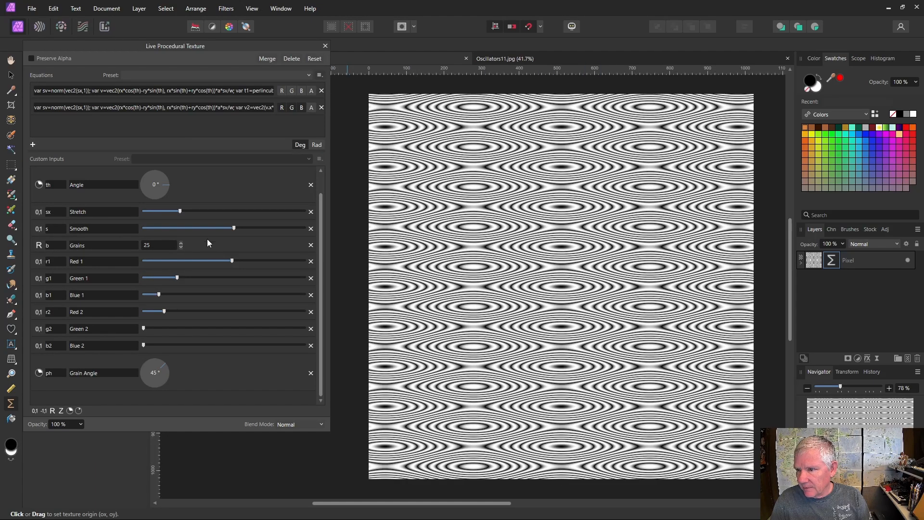
pyautogui.click(181, 247)
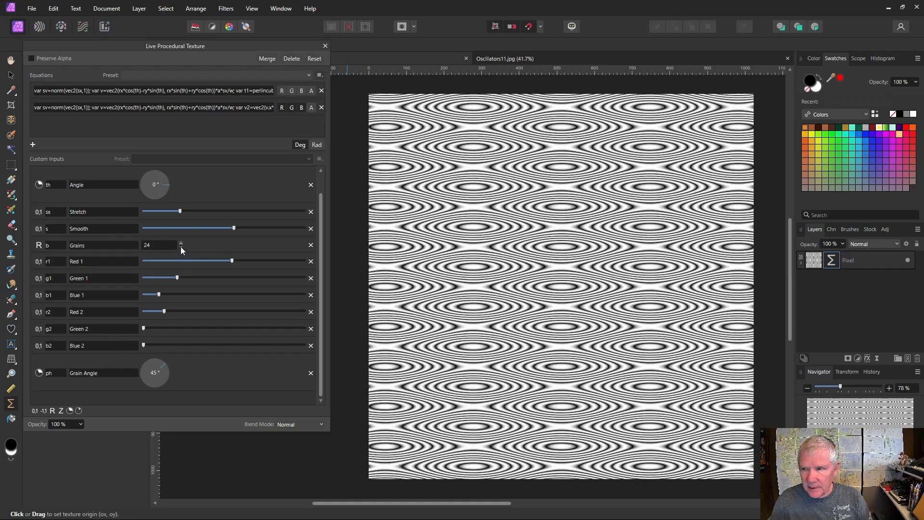
pyautogui.click(182, 247)
pyautogui.click(182, 247)
pyautogui.click(183, 247)
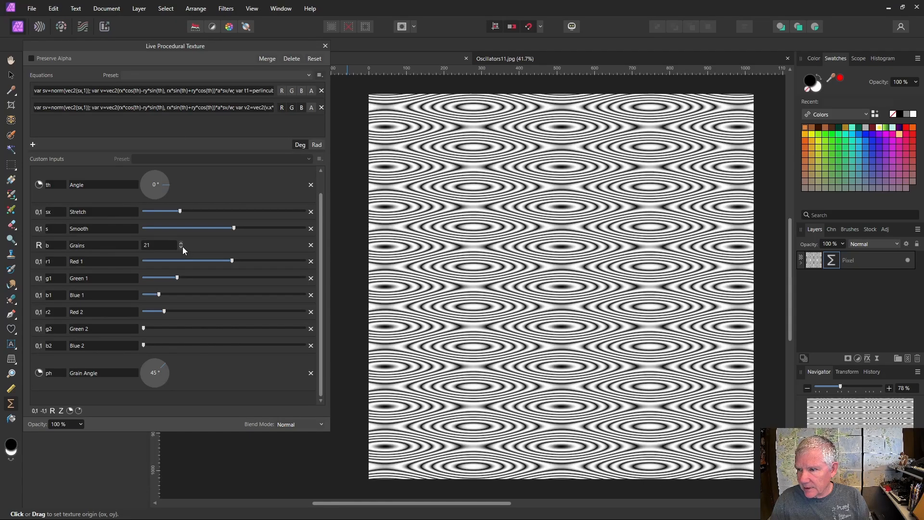
pyautogui.click(183, 247)
pyautogui.click(183, 247)
pyautogui.click(183, 247)
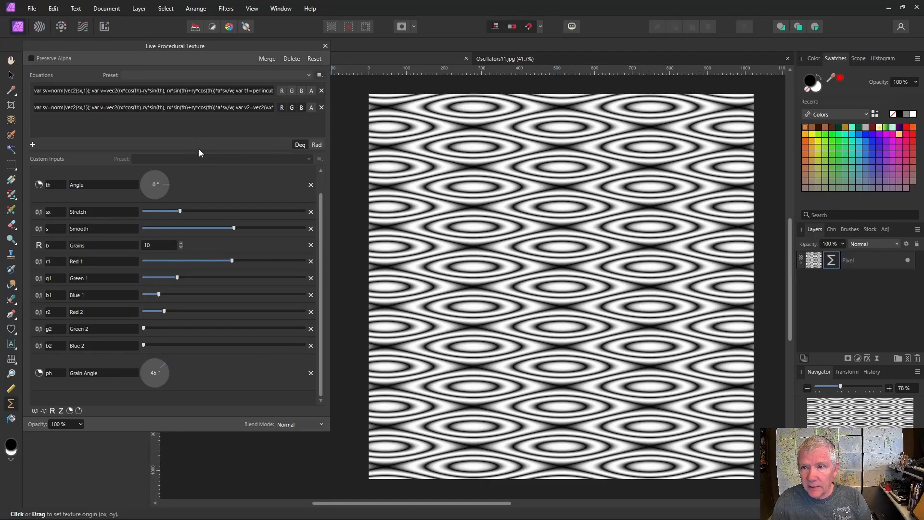
# Enlarge the custom inputs area and add four inputs, alternating between the 0,1 range type and the R real-number type
pyautogui.moveTo(200, 149); pyautogui.dragTo(198, 135)
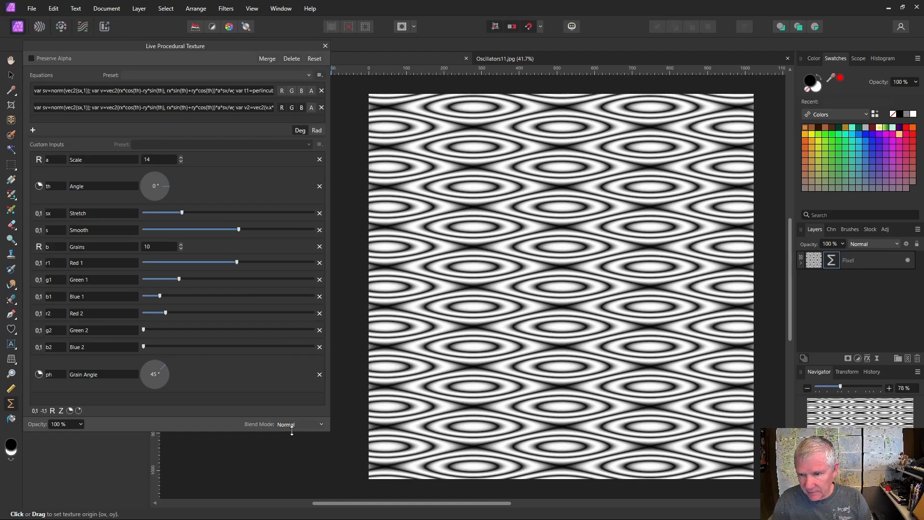
pyautogui.moveTo(292, 430); pyautogui.dragTo(291, 475)
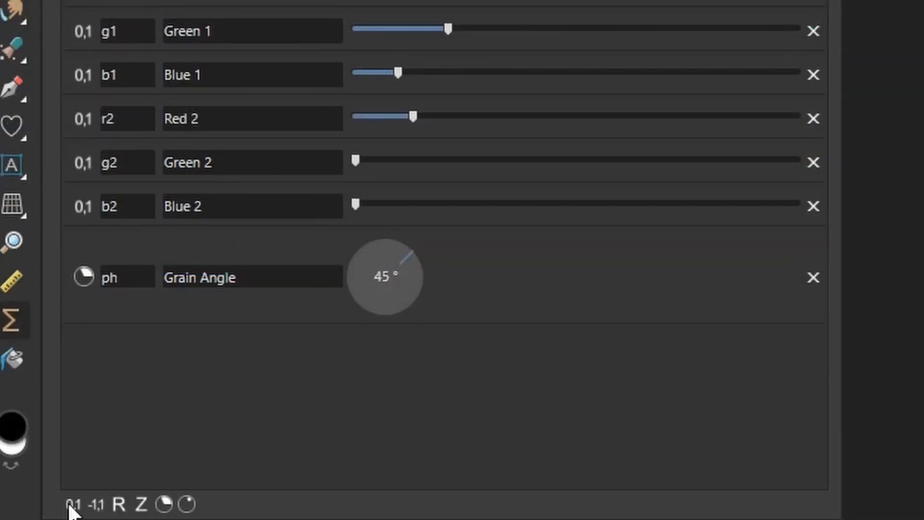
pyautogui.click(70, 507)
pyautogui.click(119, 505)
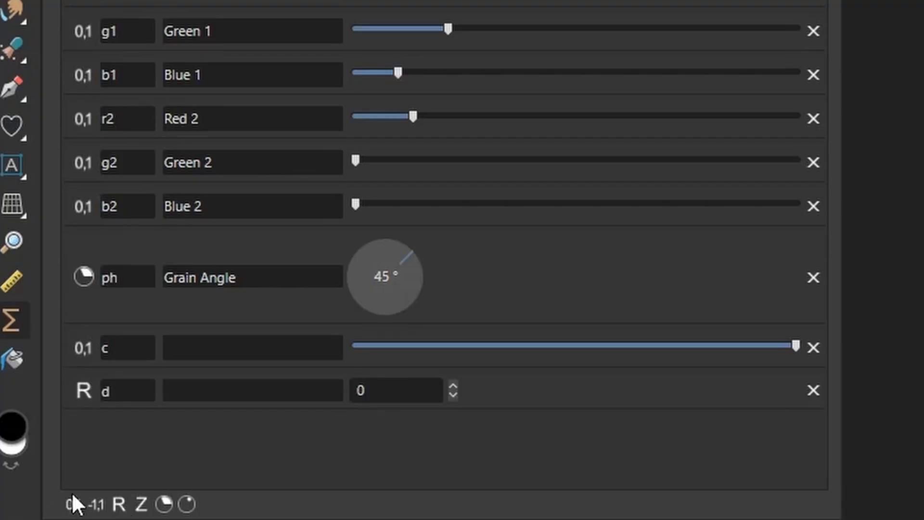
pyautogui.click(70, 505)
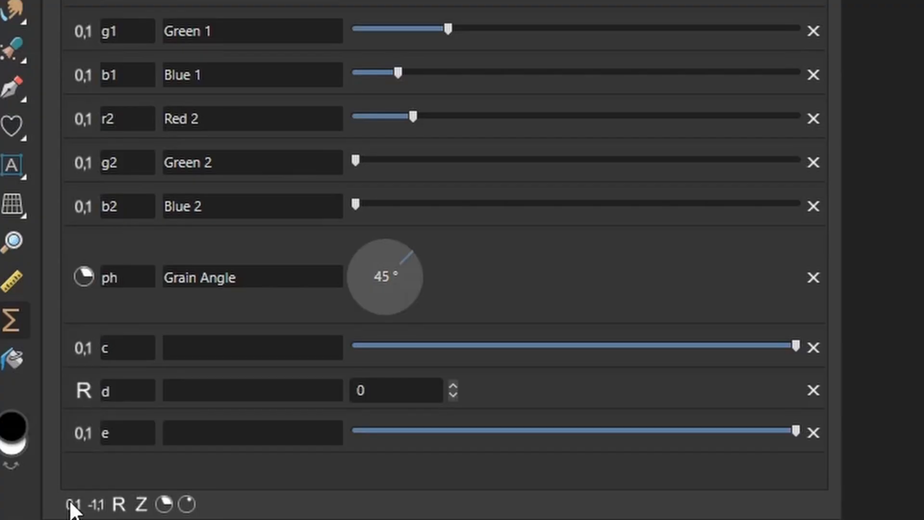
pyautogui.click(119, 505)
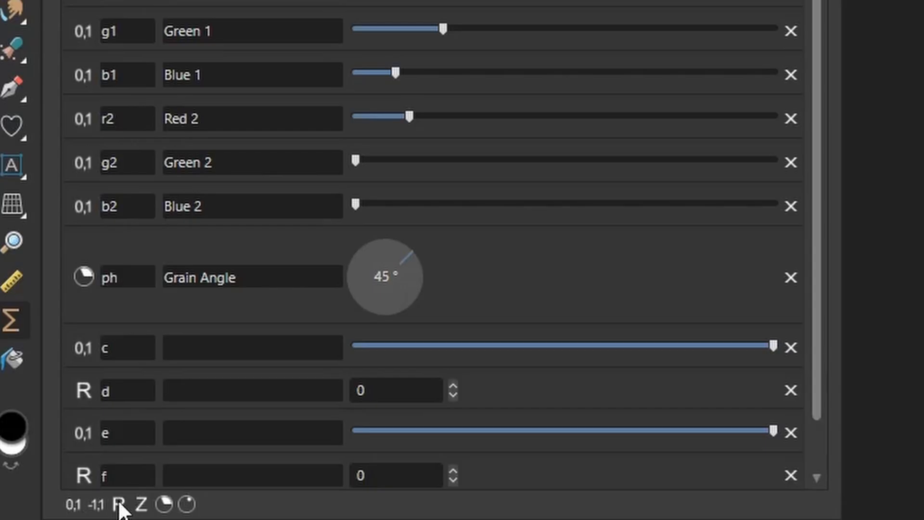
# Give the first new 0,1 input the variable tr and the description Turb
pyautogui.click(127, 353)
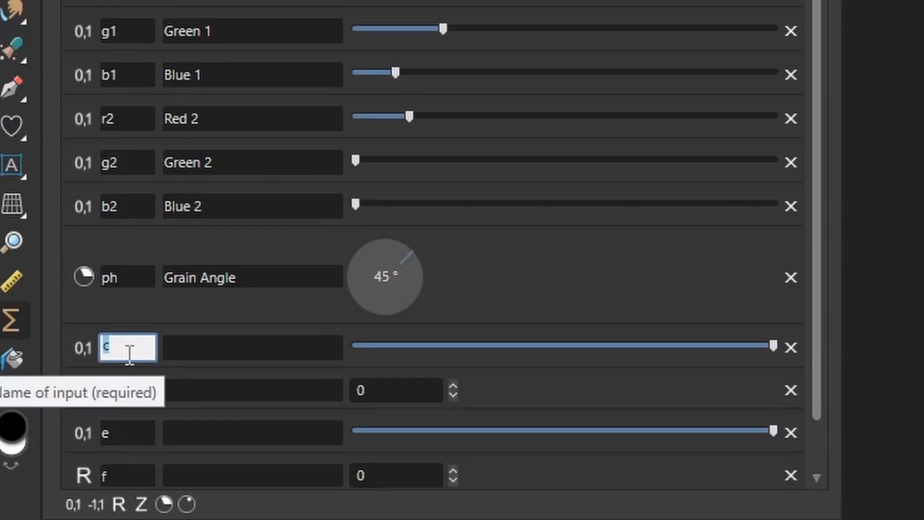
pyautogui.write('tr')
pyautogui.click(196, 345)
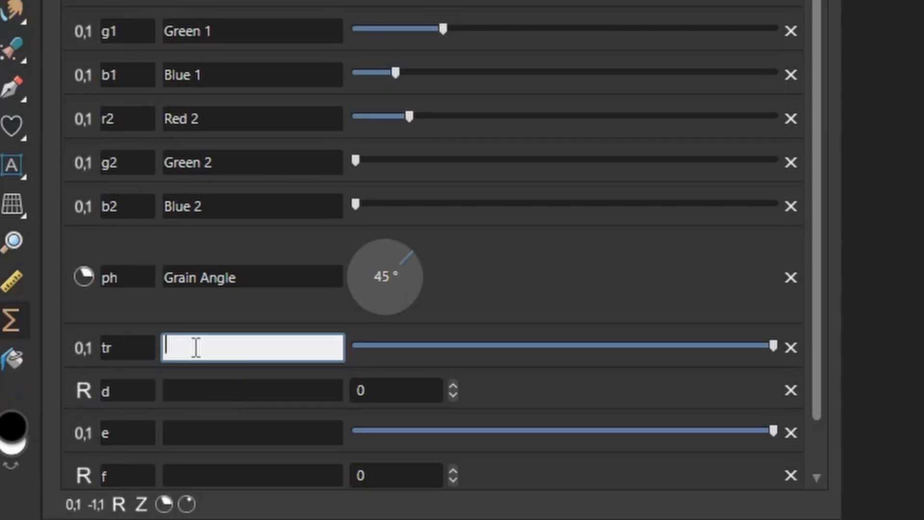
pyautogui.write('Turb')
# Give the first new real-number input the variable ts and description Turb Scale, and set its value to 4
pyautogui.click(127, 390)
pyautogui.write('ts')
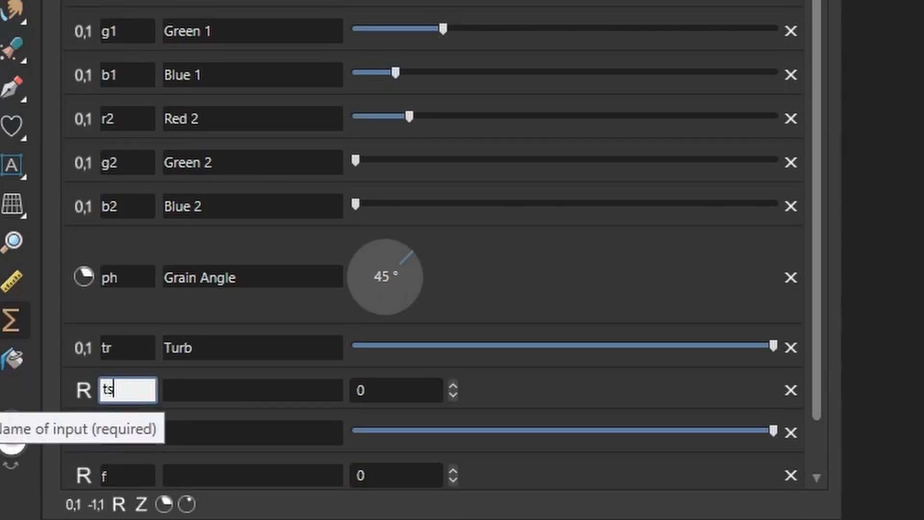
pyautogui.click(197, 390)
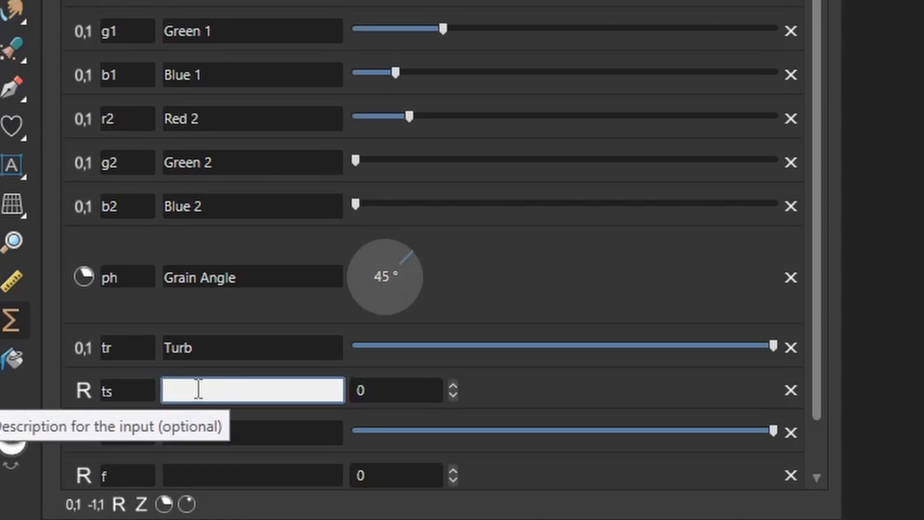
pyautogui.write('Turb Scale')
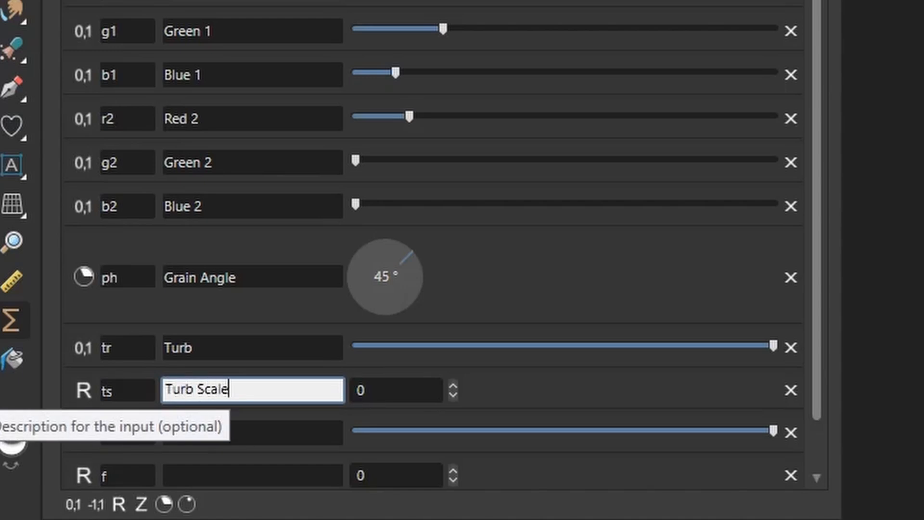
pyautogui.click(452, 386)
pyautogui.click(451, 385)
pyautogui.click(451, 384)
pyautogui.click(451, 385)
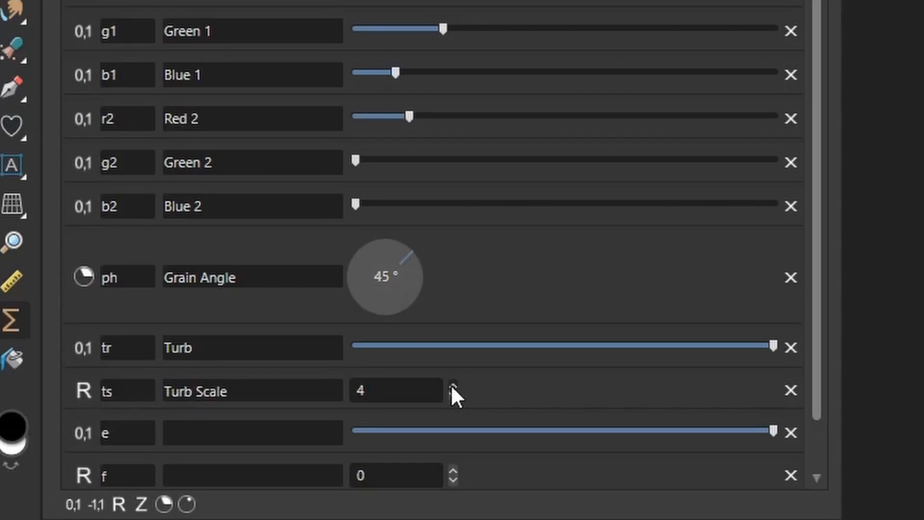
# Give the second new 0,1 input the variable trh and the description Turb High
pyautogui.doubleClick(116, 436)
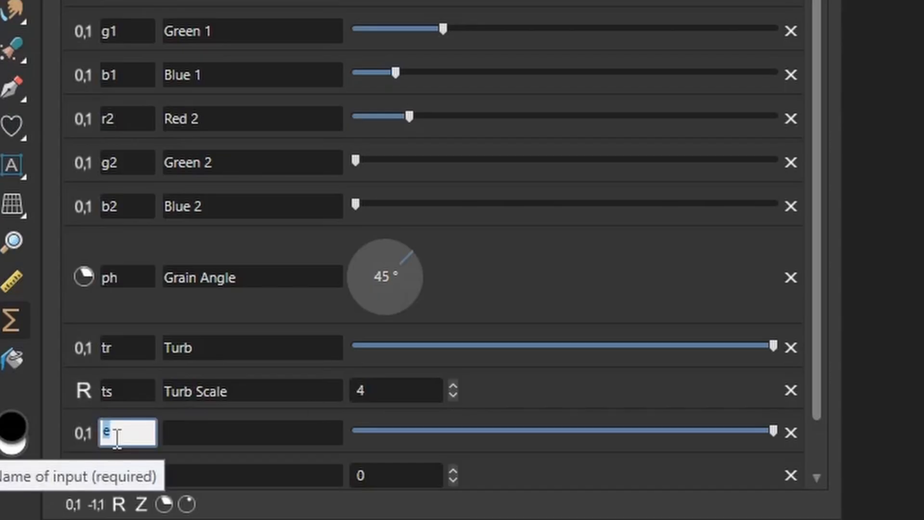
pyautogui.write('ttr')
pyautogui.press('BackSpace')
pyautogui.press('BackSpace')
pyautogui.write('rh')
pyautogui.click(250, 427)
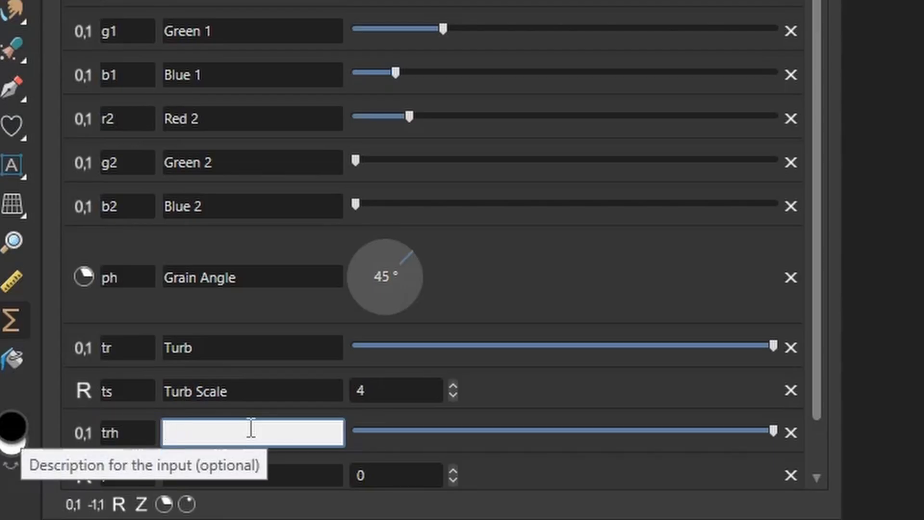
pyautogui.write('Turb High')
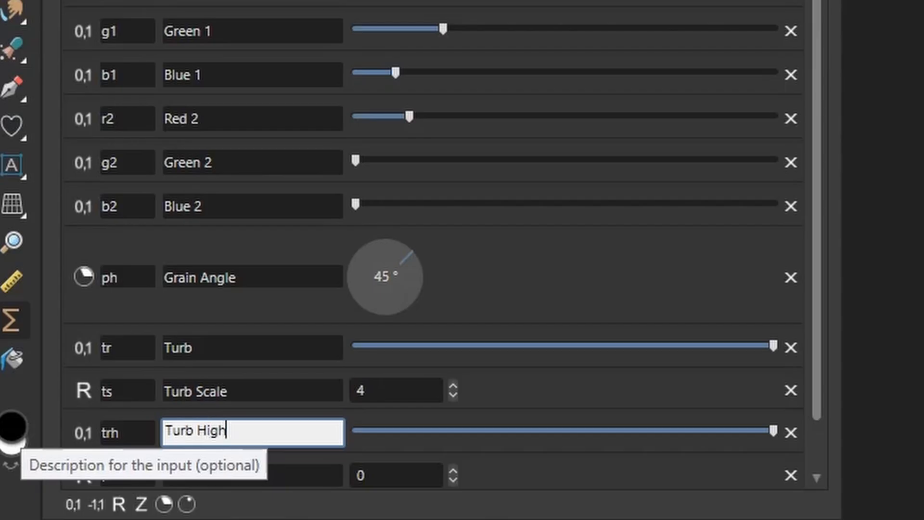
# Give the last new real-number input the variable tsh and the description Turb Scale High
pyautogui.scroll(-1, 244, 316)
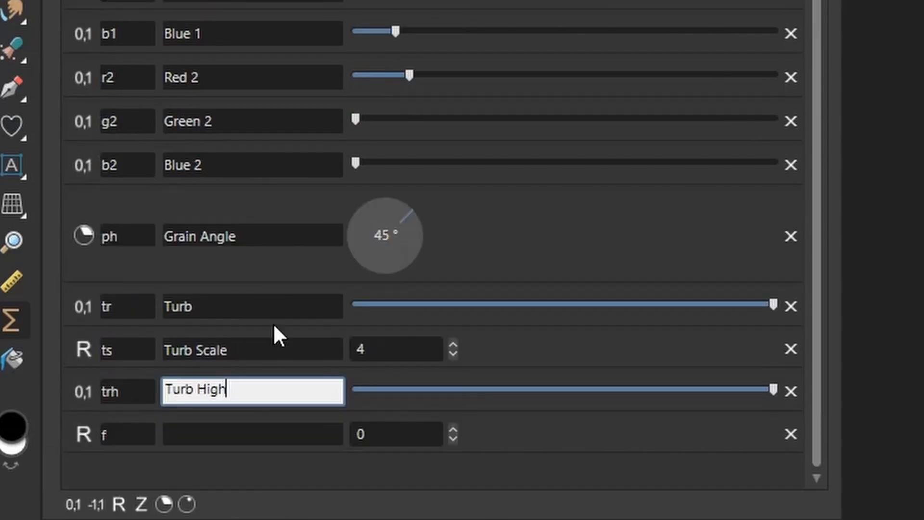
pyautogui.click(116, 434)
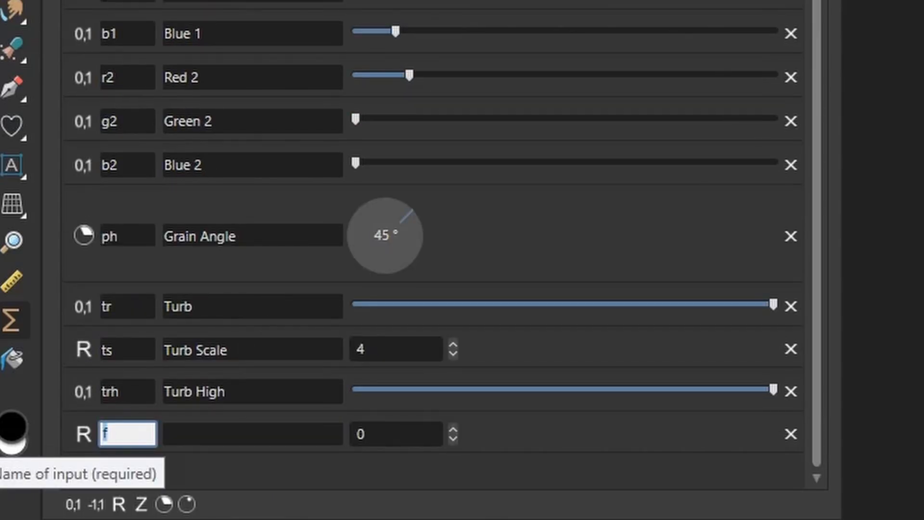
pyautogui.write('Ts')
pyautogui.press('BackSpace')
pyautogui.press('BackSpace')
pyautogui.write('tsh')
pyautogui.press('BackSpace')
pyautogui.press('BackSpace')
pyautogui.press('BackSpace')
pyautogui.write('tsh')
pyautogui.click(195, 428)
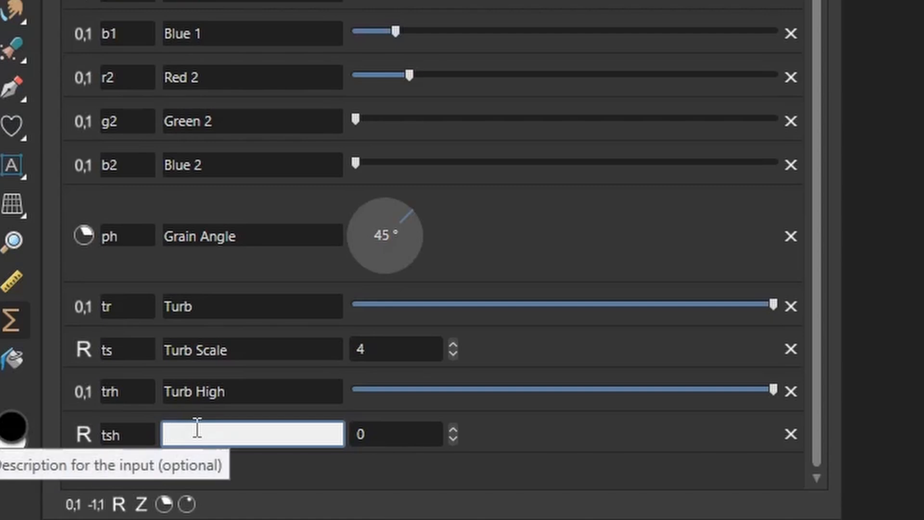
pyautogui.write('Turb Scale High')
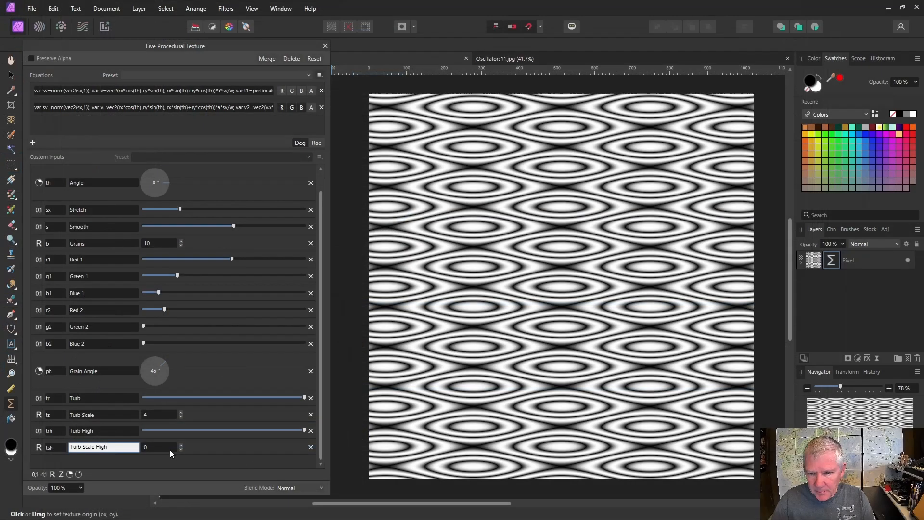
# Set Turb Scale High to 3 and bring both Turb and Turb High down to 0
pyautogui.click(182, 444)
pyautogui.click(182, 444)
pyautogui.click(182, 444)
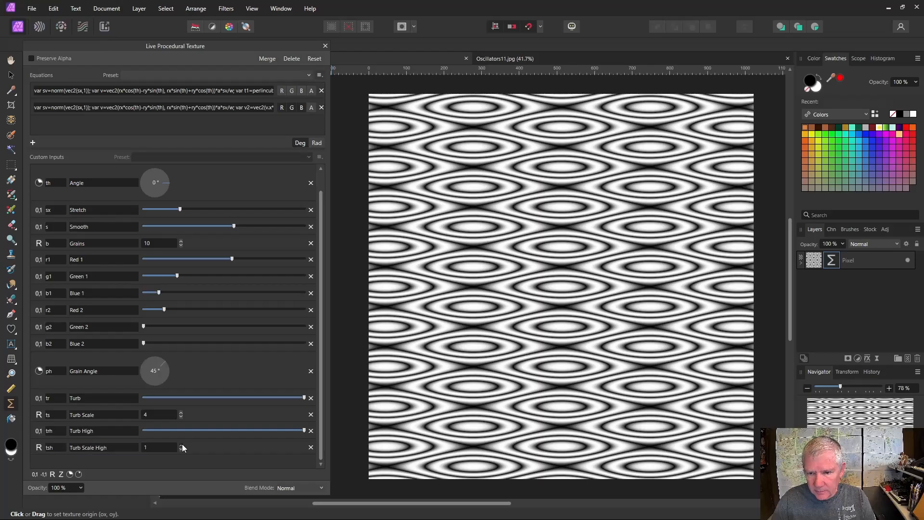
pyautogui.moveTo(304, 397); pyautogui.dragTo(113, 397)
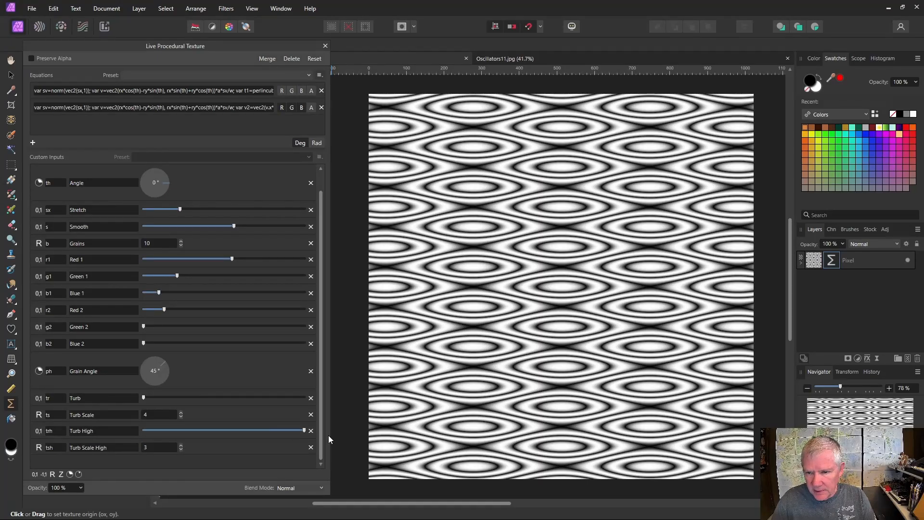
pyautogui.moveTo(304, 430); pyautogui.dragTo(117, 434)
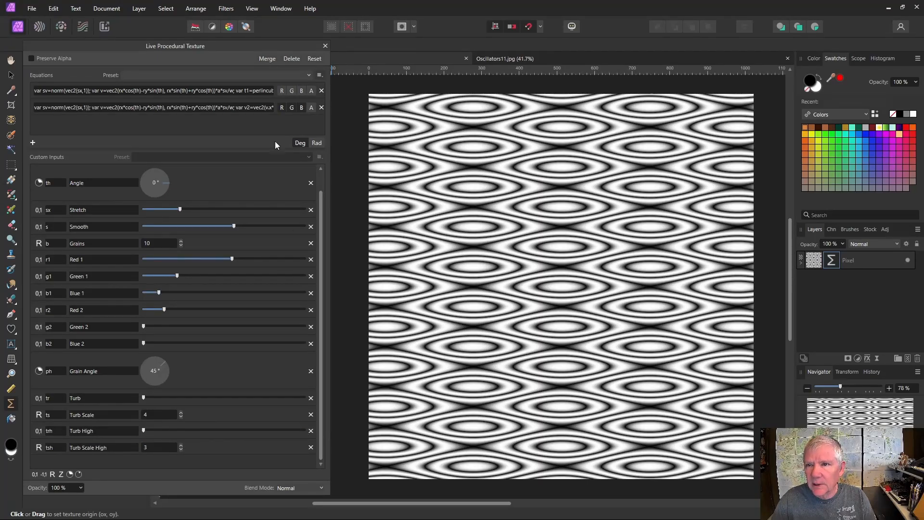
# In the second equation, add low-frequency turbulence by changing the t2 definition to oscsc(v2+tr*dirsc(ts*v2))
pyautogui.moveTo(329, 127); pyautogui.dragTo(754, 126)
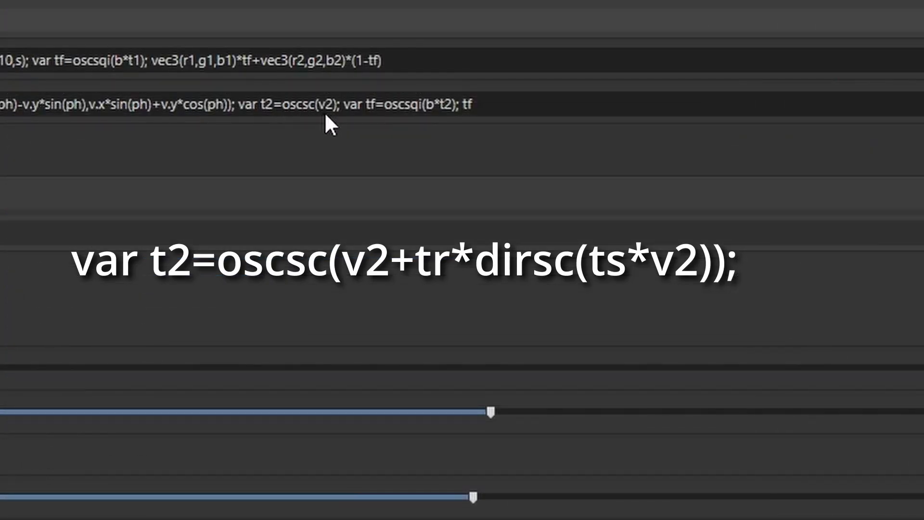
pyautogui.click(331, 110)
pyautogui.click(333, 109)
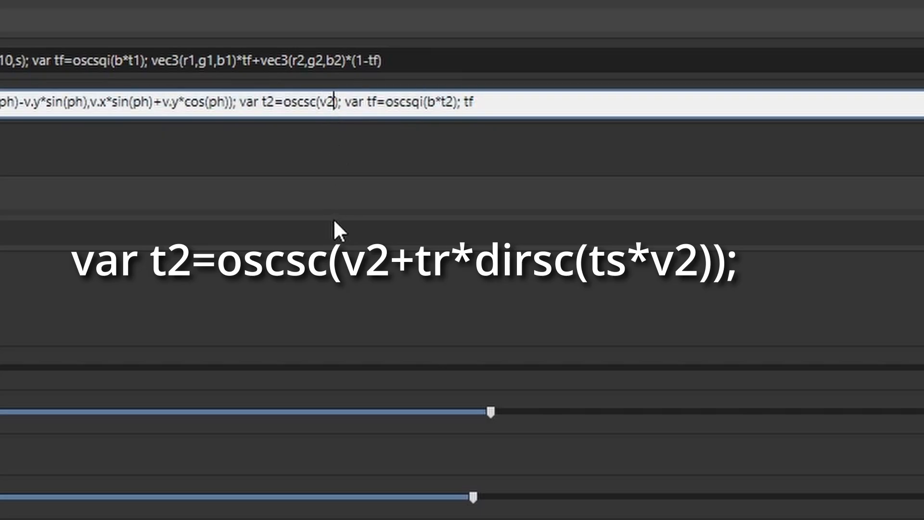
pyautogui.write('+')
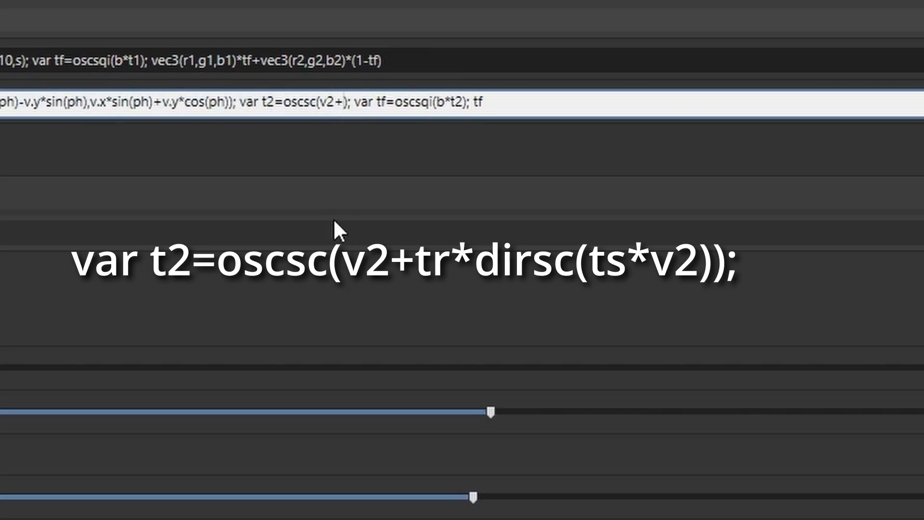
pyautogui.write('tr*')
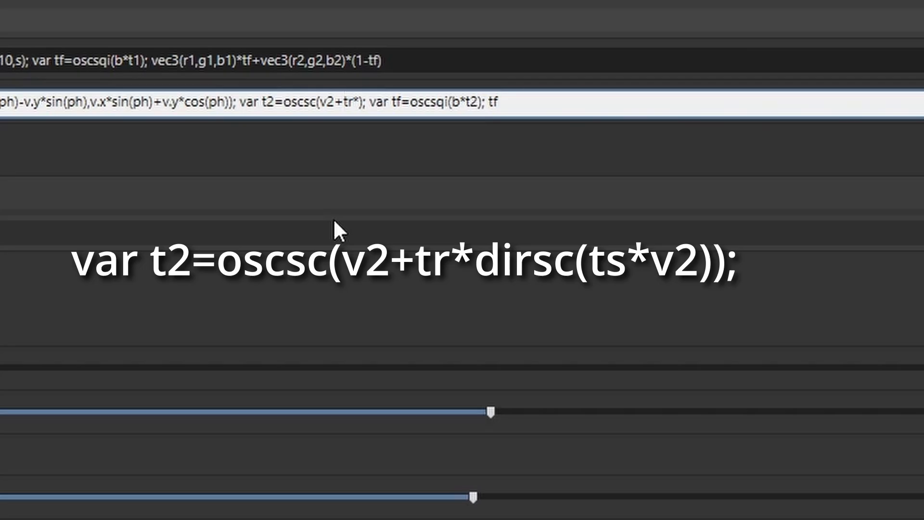
pyautogui.write('dir')
pyautogui.write('sc')
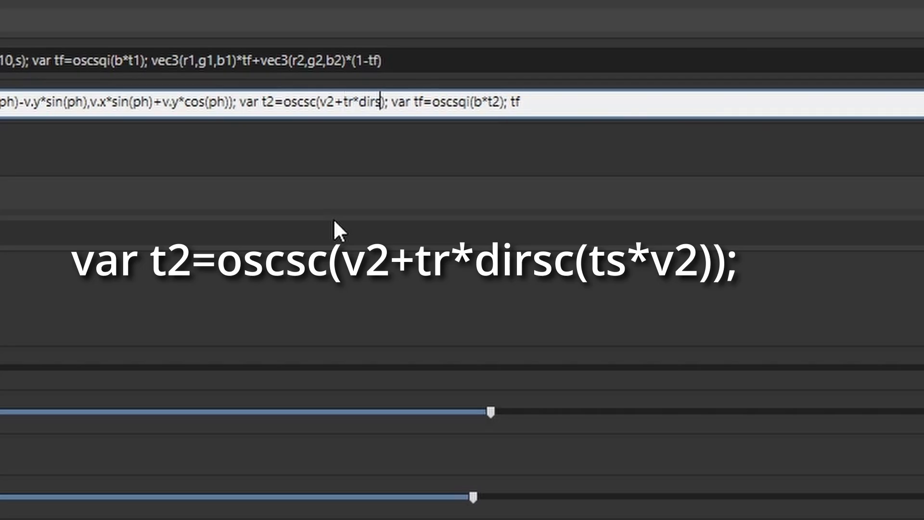
pyautogui.write('(')
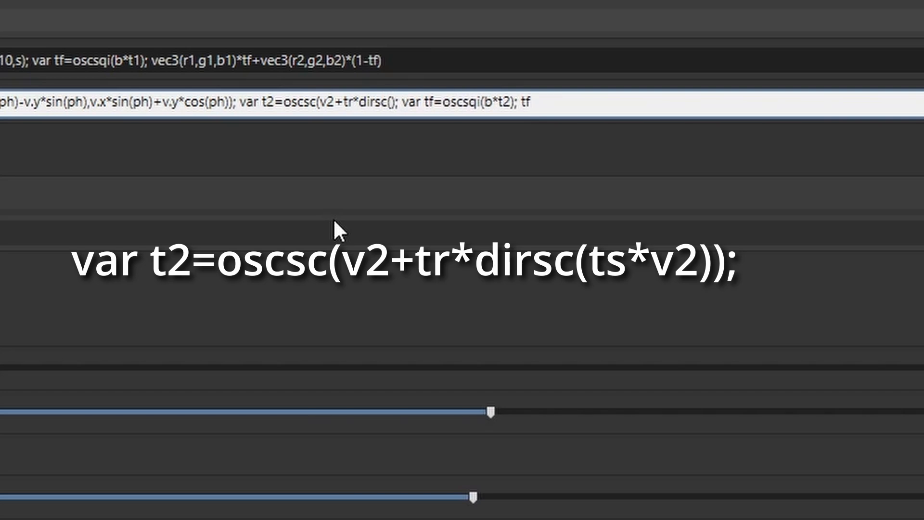
pyautogui.write('ts*')
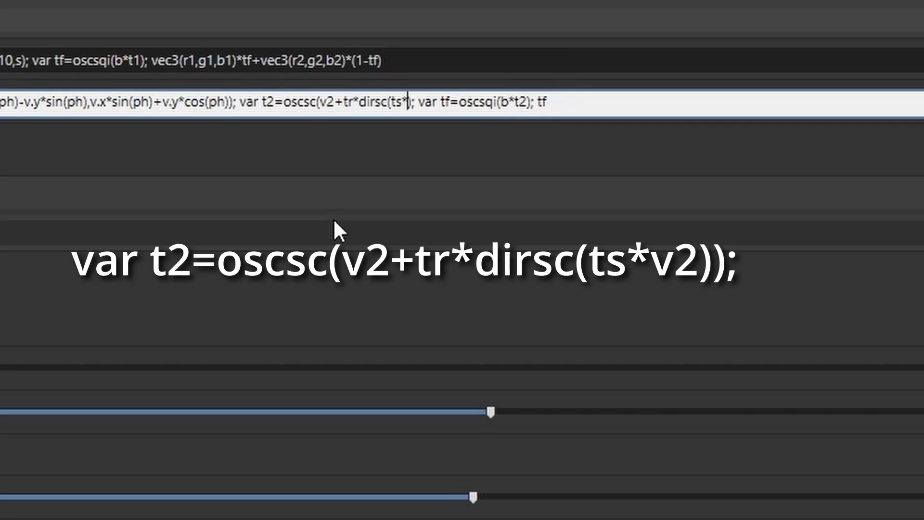
pyautogui.write('v2)')
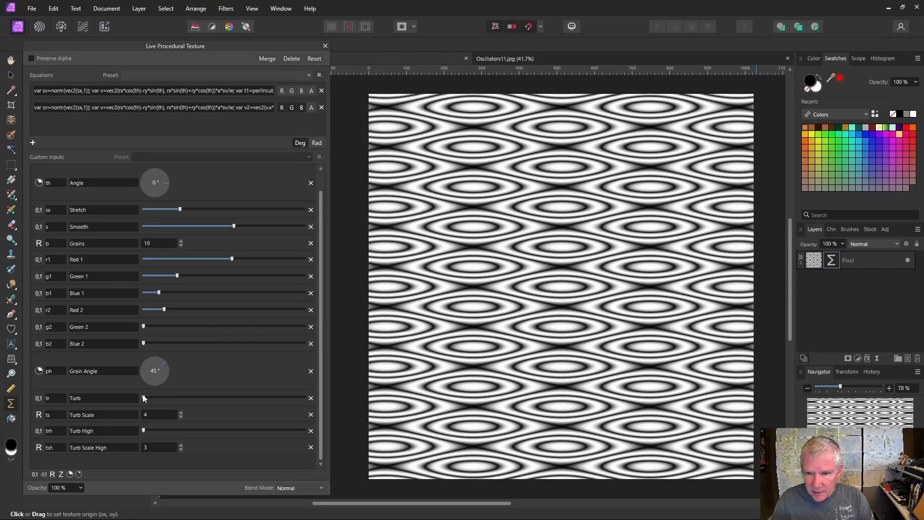
# Raise Turb slightly above zero, try Turb Scale at 7, and settle Turb Scale at 3
pyautogui.moveTo(143, 398)
pyautogui.mouseDown()
pyautogui.moveTo(179, 400)
pyautogui.moveTo(166, 400)
pyautogui.mouseUp()
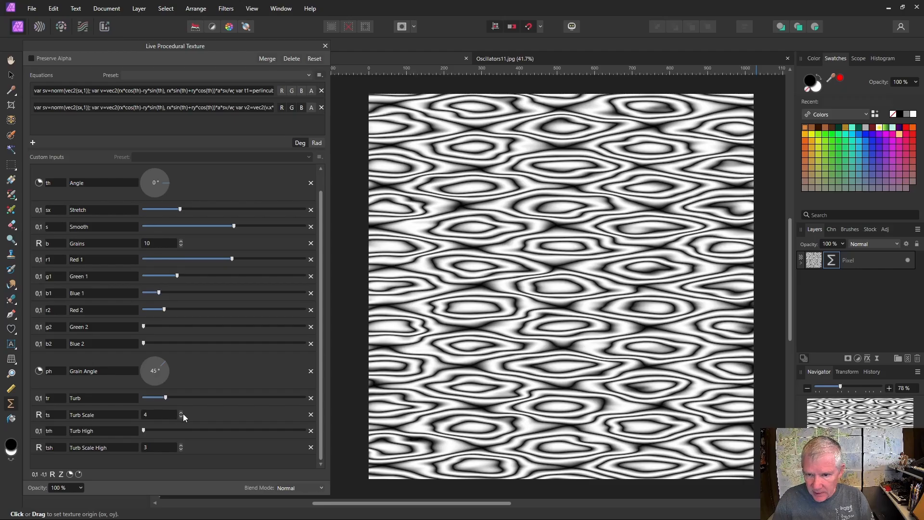
pyautogui.click(180, 412)
pyautogui.click(180, 413)
pyautogui.click(180, 412)
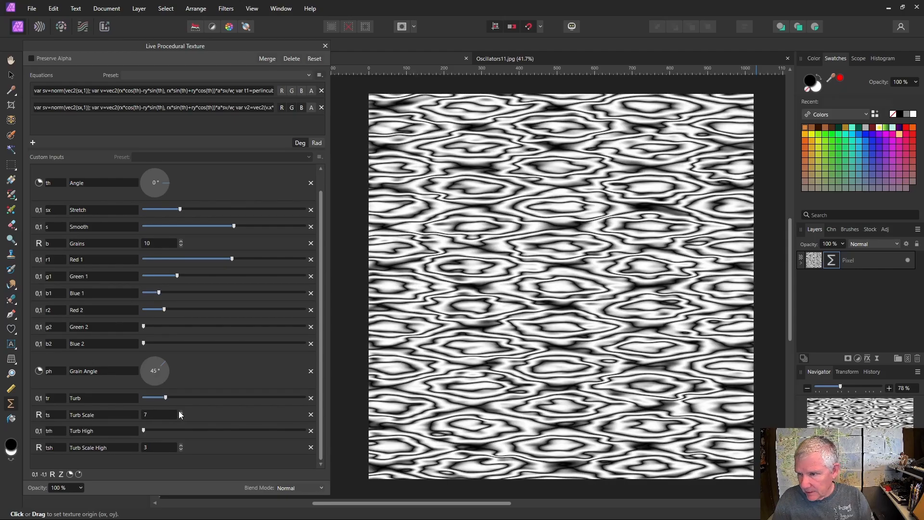
pyautogui.click(181, 417)
pyautogui.click(181, 417)
pyautogui.click(181, 417)
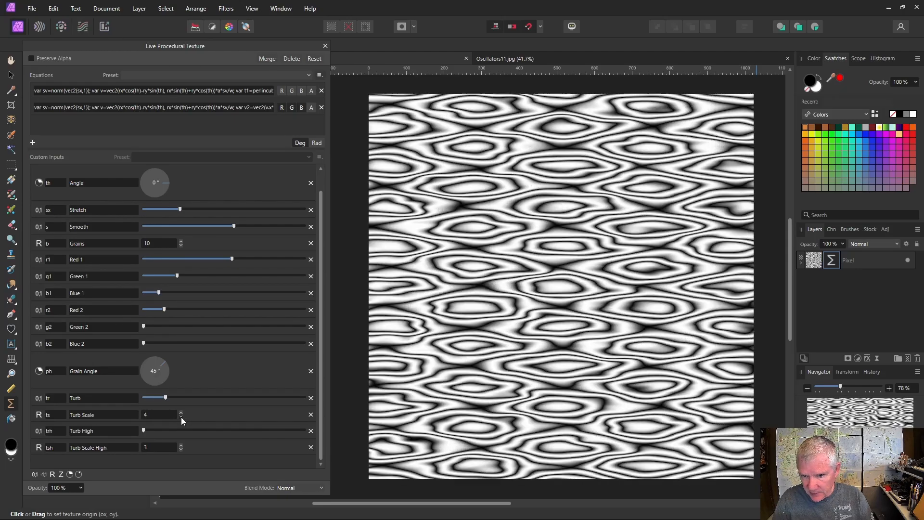
pyautogui.click(181, 417)
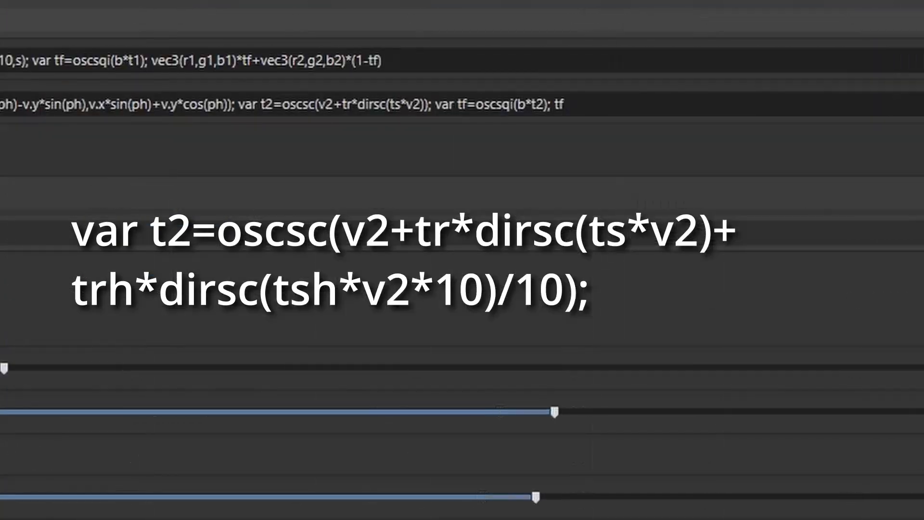
# Duplicate the +tr*dirsc(ts*v2) term inside the oscsc call of the second equation, directly after the original term
pyautogui.click(372, 105)
pyautogui.click(335, 102)
pyautogui.moveTo(335, 102); pyautogui.dragTo(429, 91)
pyautogui.hotkey('ctrl', 'c')
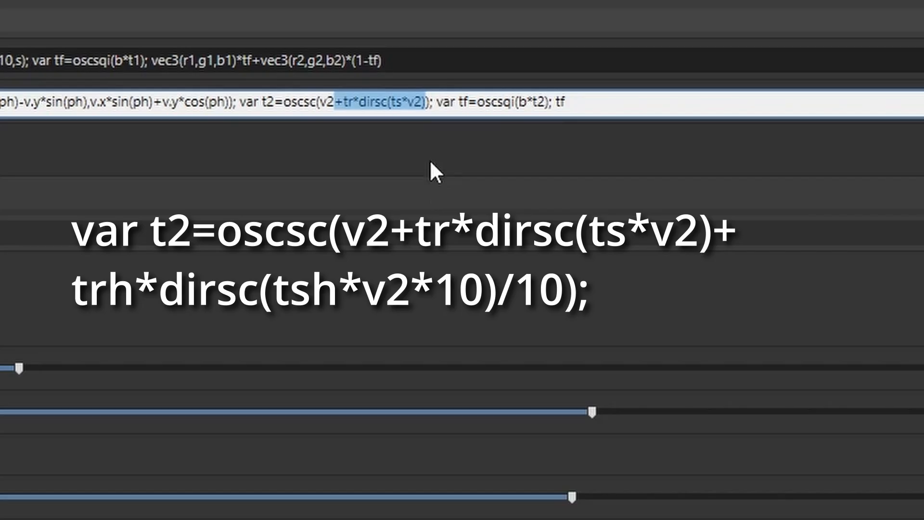
pyautogui.click(430, 109)
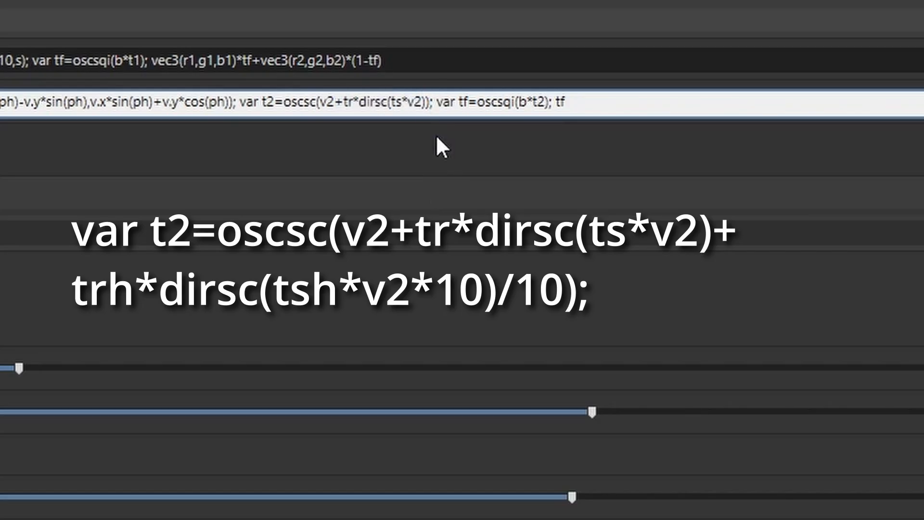
pyautogui.hotkey('ctrl', 'v')
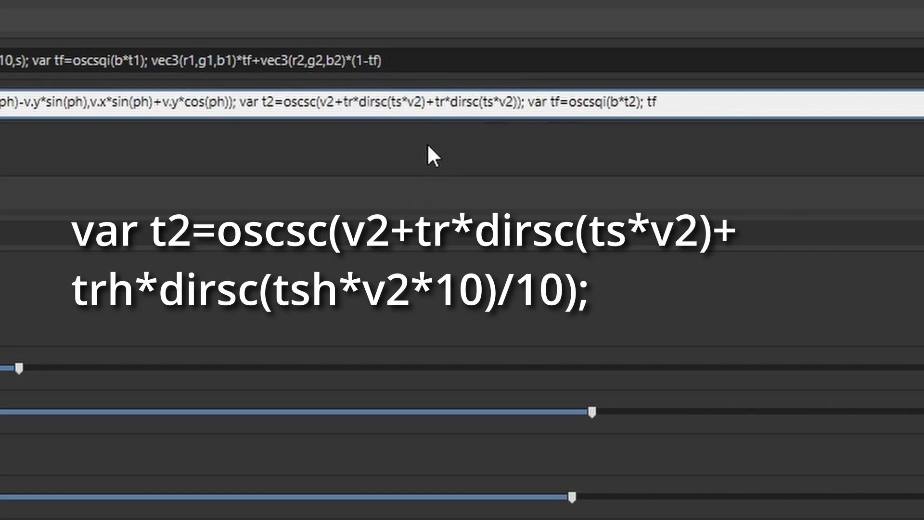
# Change the duplicated turbulence term to trh*dirsc(tsh*v2*10)/10 and apply the second equation
pyautogui.click(443, 102)
pyautogui.write('h')
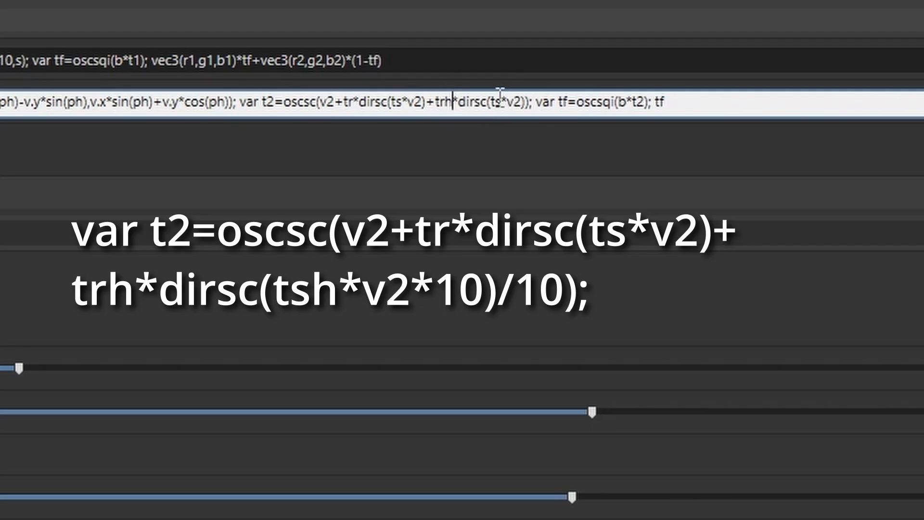
pyautogui.click(501, 94)
pyautogui.write('h')
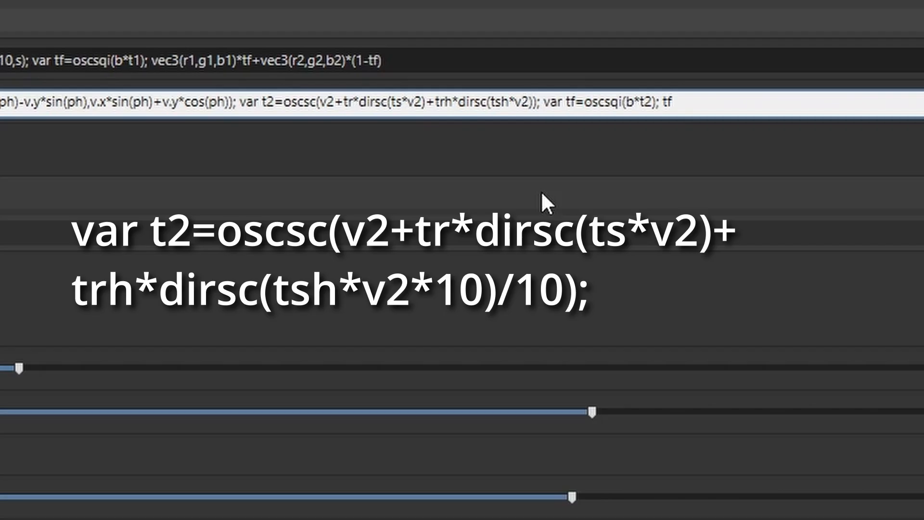
pyautogui.write('*v2*10')
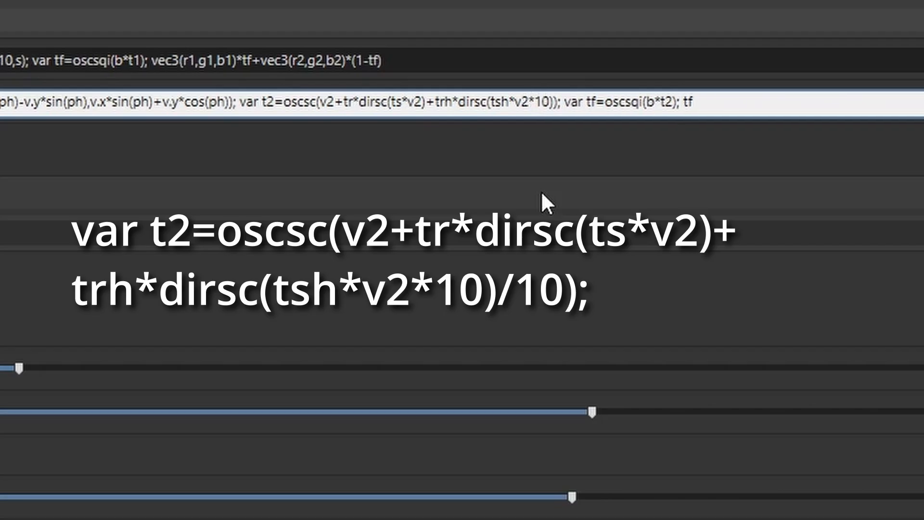
pyautogui.click(556, 101)
pyautogui.write('/1')
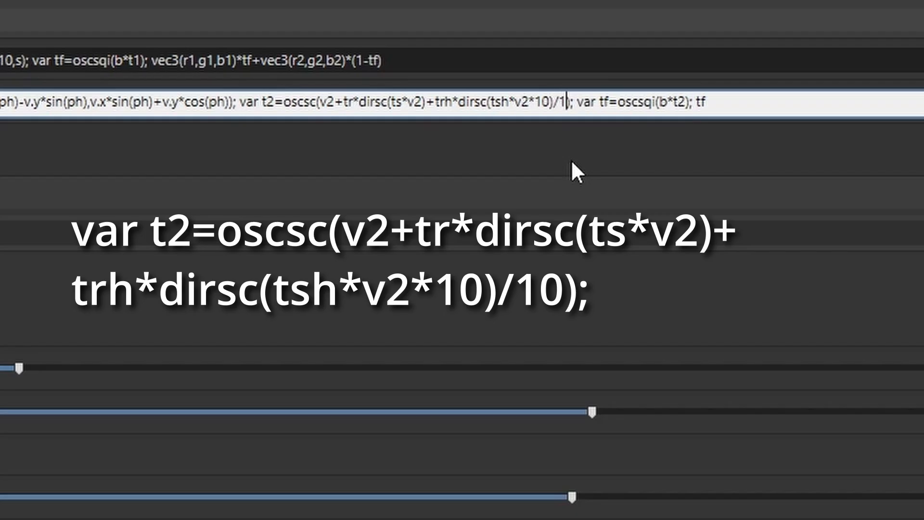
pyautogui.write('0')
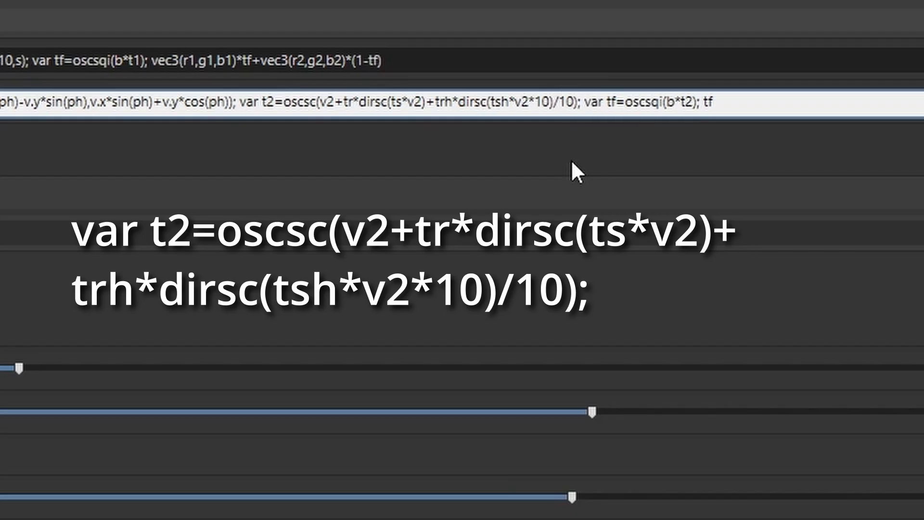
pyautogui.press('Return')
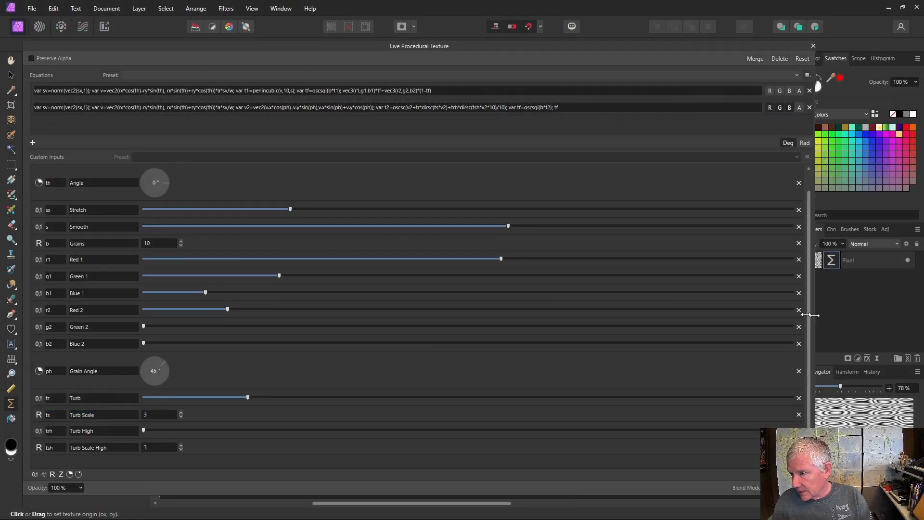
# Narrow the dialog to uncover the canvas, raise Turb High to about a quarter of its range, and set Turb Scale High to 2
pyautogui.moveTo(810, 315); pyautogui.dragTo(330, 315)
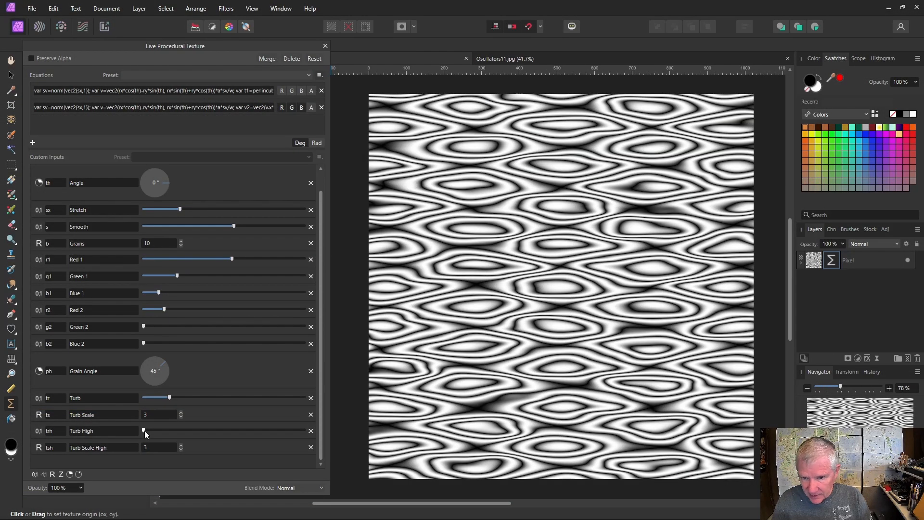
pyautogui.moveTo(153, 431); pyautogui.dragTo(174, 431)
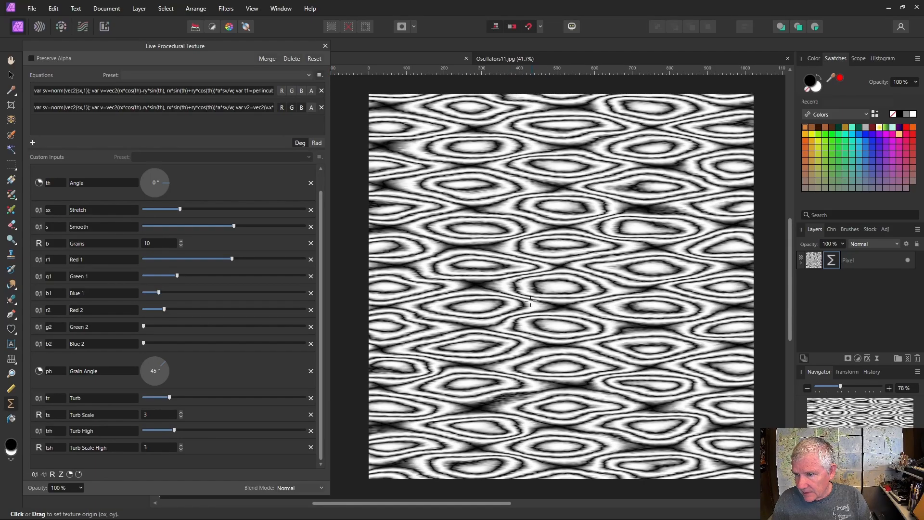
pyautogui.click(181, 450)
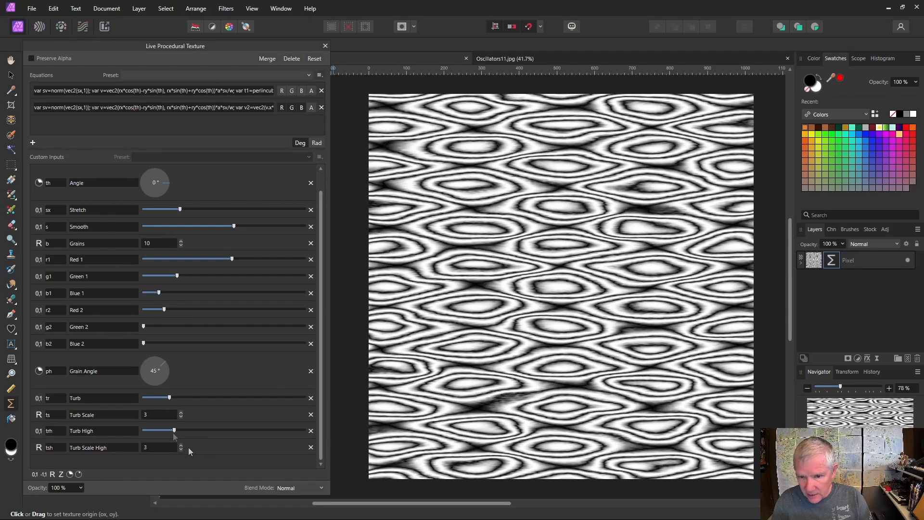
pyautogui.moveTo(174, 431); pyautogui.dragTo(189, 432)
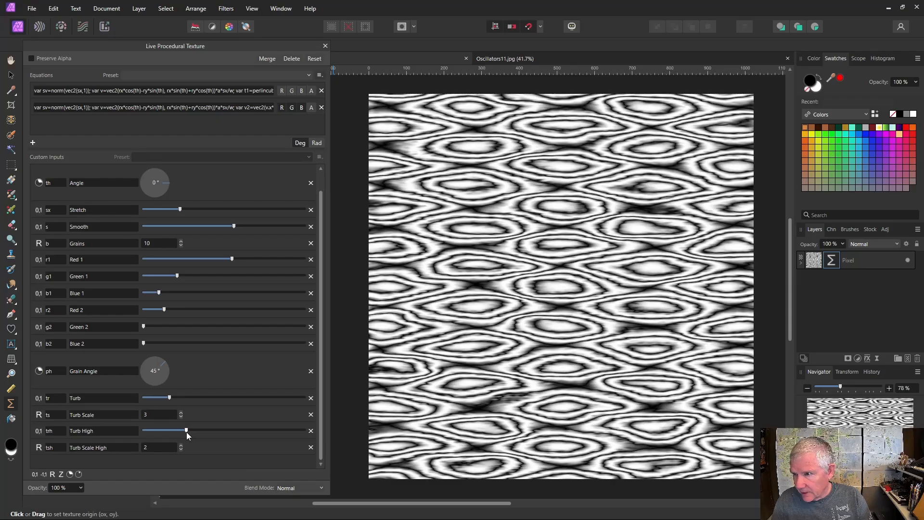
# Increase the Grains input to 16
pyautogui.click(180, 241)
pyautogui.click(180, 241)
pyautogui.click(180, 241)
pyautogui.click(180, 241)
pyautogui.click(181, 241)
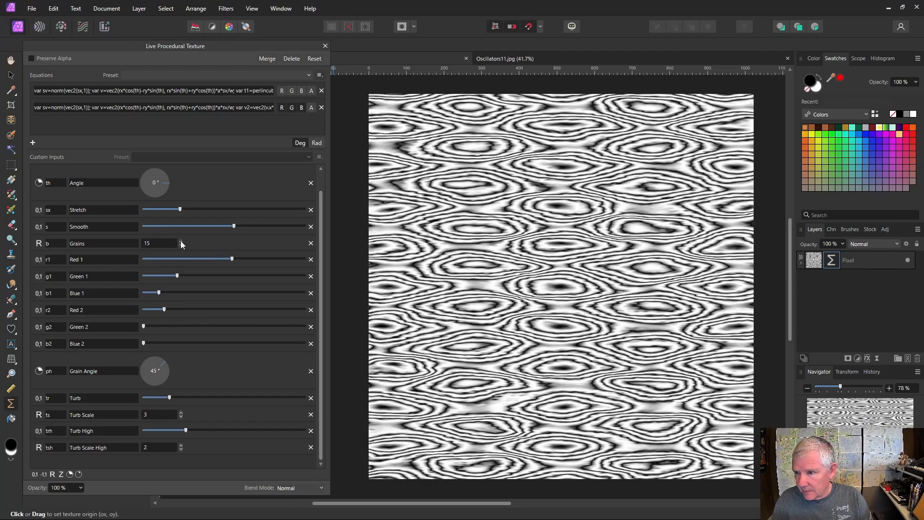
pyautogui.click(181, 241)
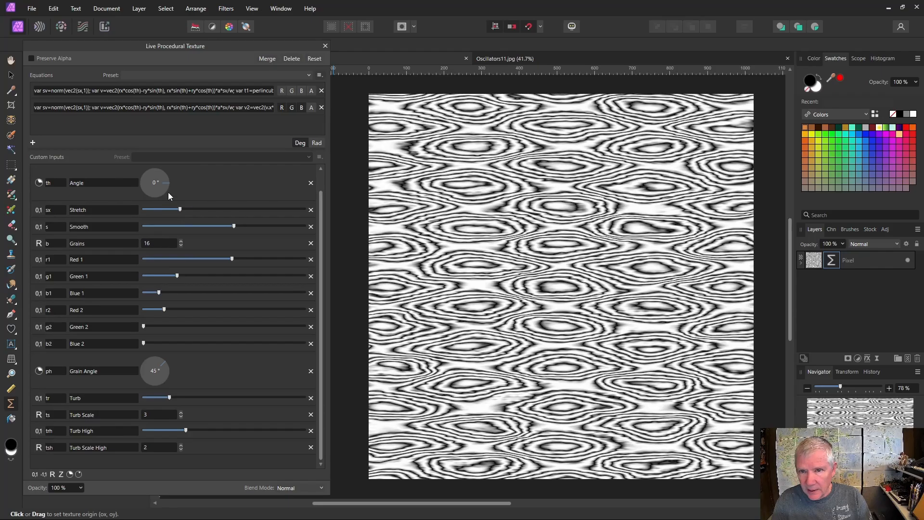
# Reduce the Scale input to 5 and set the Grain Angle to 37°
pyautogui.scroll(1, 212, 180)
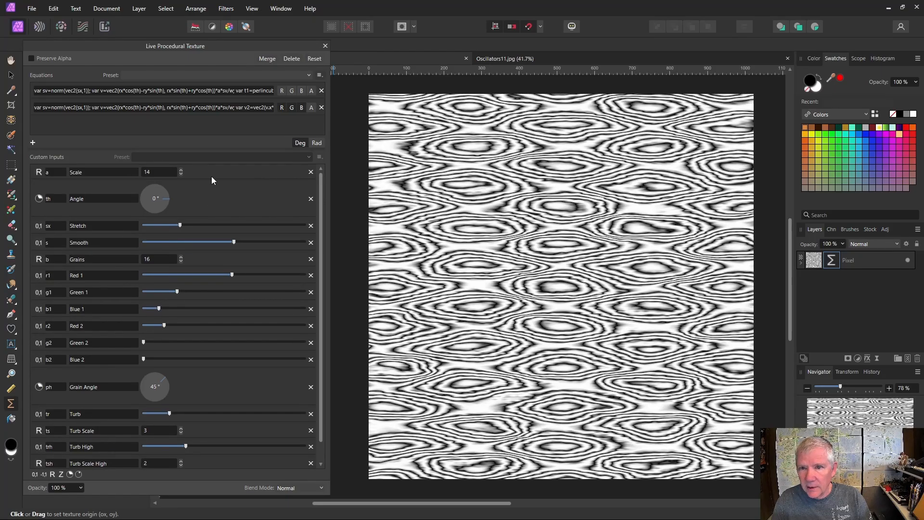
pyautogui.click(183, 173)
pyautogui.click(182, 173)
pyautogui.click(182, 173)
pyautogui.click(183, 173)
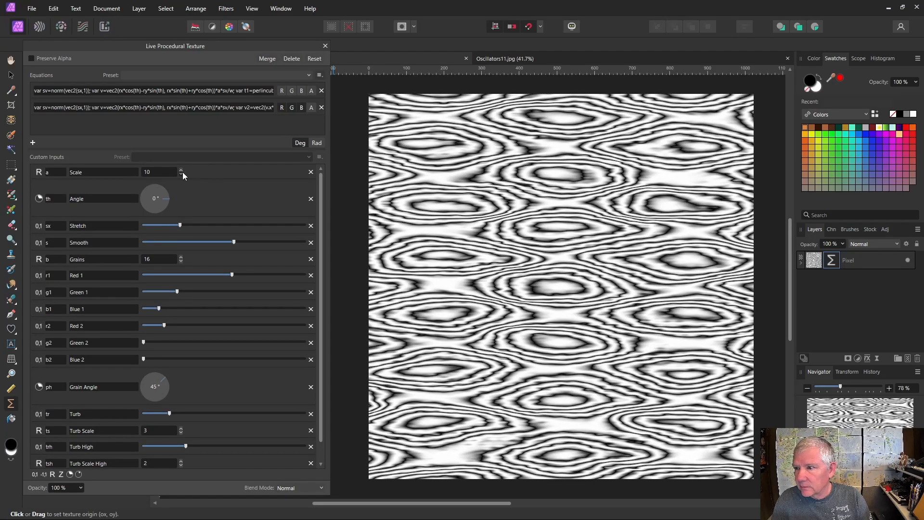
pyautogui.click(183, 173)
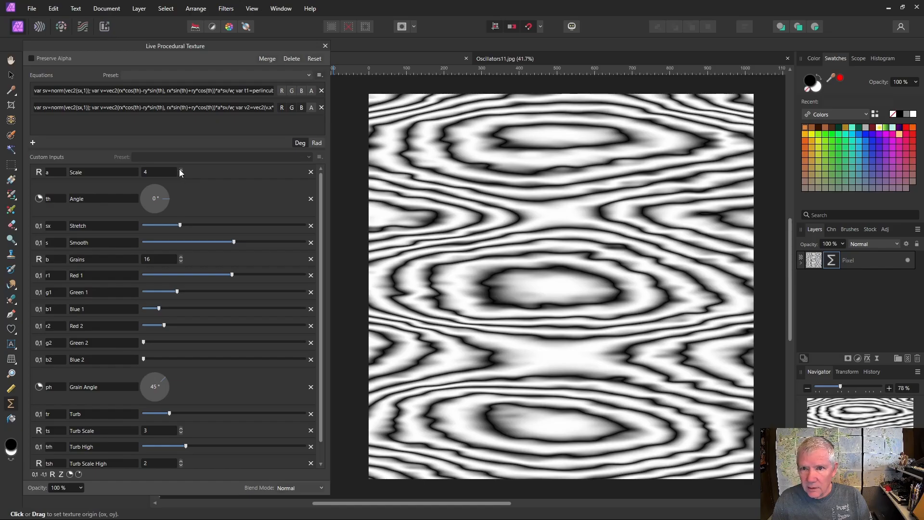
pyautogui.click(180, 170)
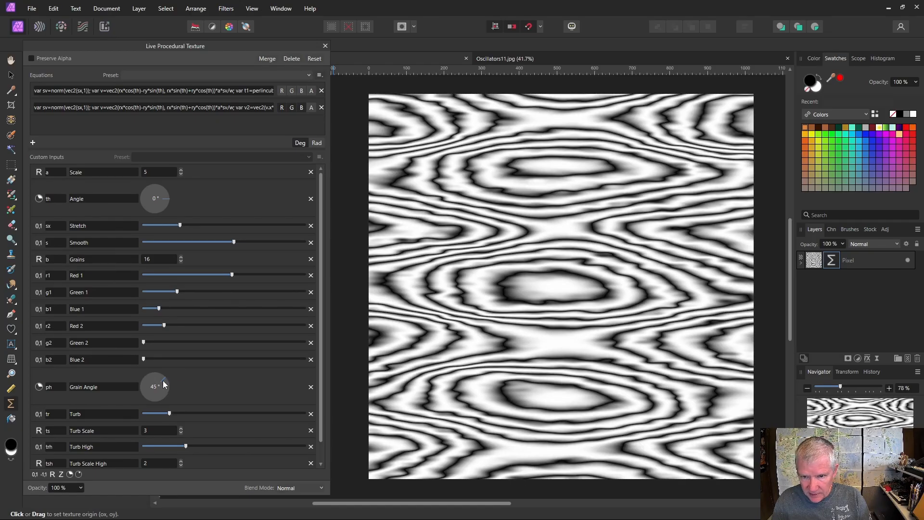
pyautogui.moveTo(165, 379); pyautogui.dragTo(166, 379)
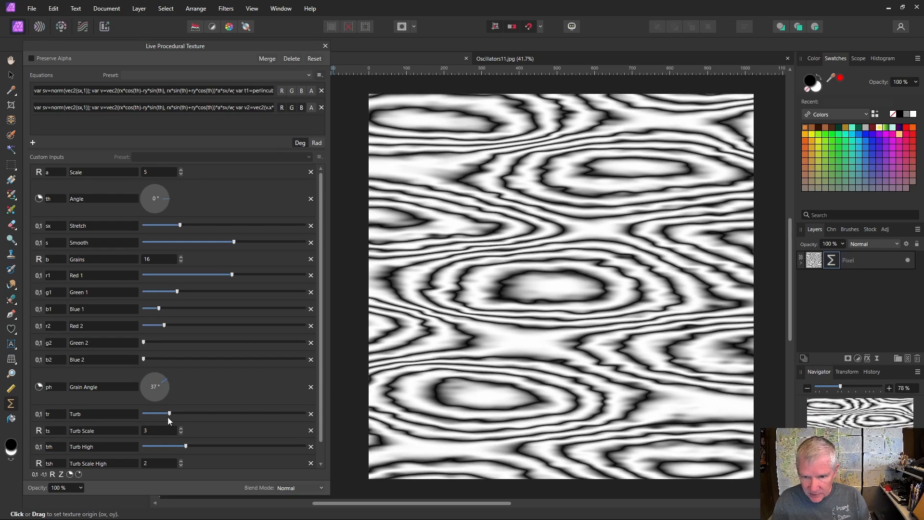
# Raise Turb to about a quarter of its range and set Turb Scale to 2
pyautogui.moveTo(169, 414); pyautogui.dragTo(184, 413)
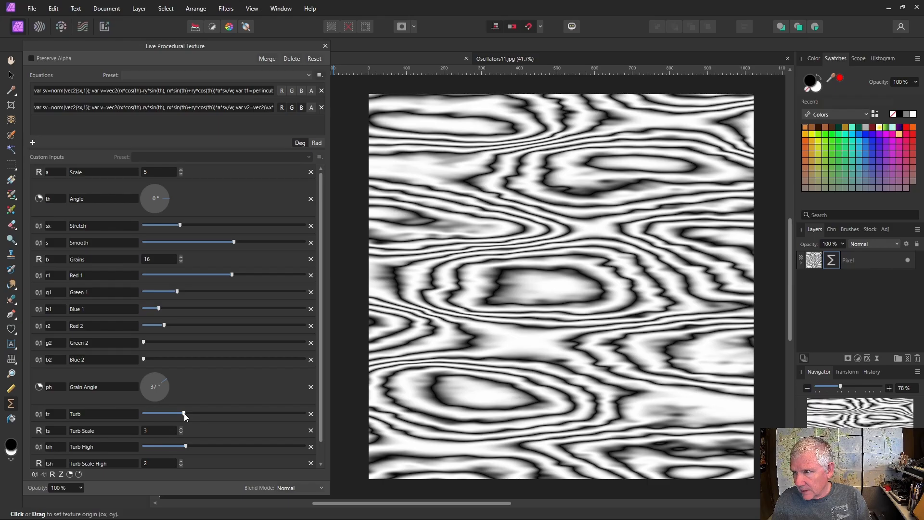
pyautogui.click(180, 432)
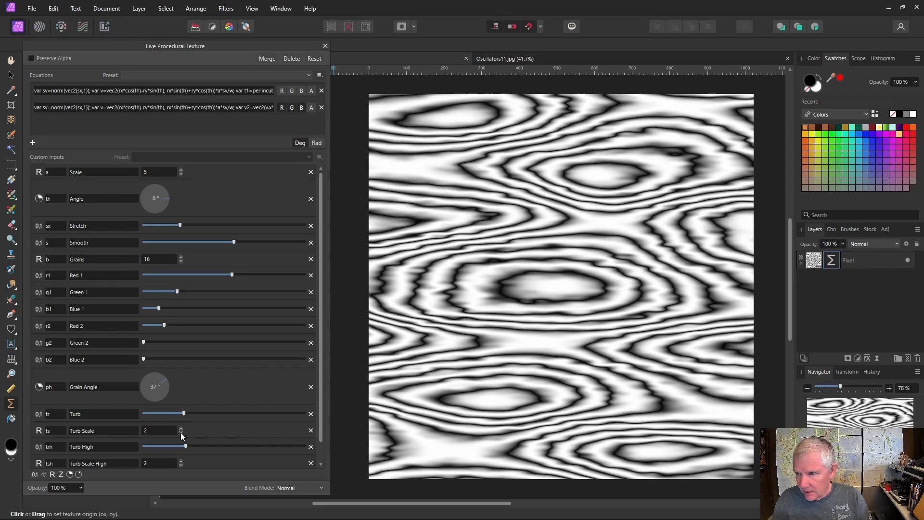
pyautogui.moveTo(185, 414); pyautogui.dragTo(184, 415)
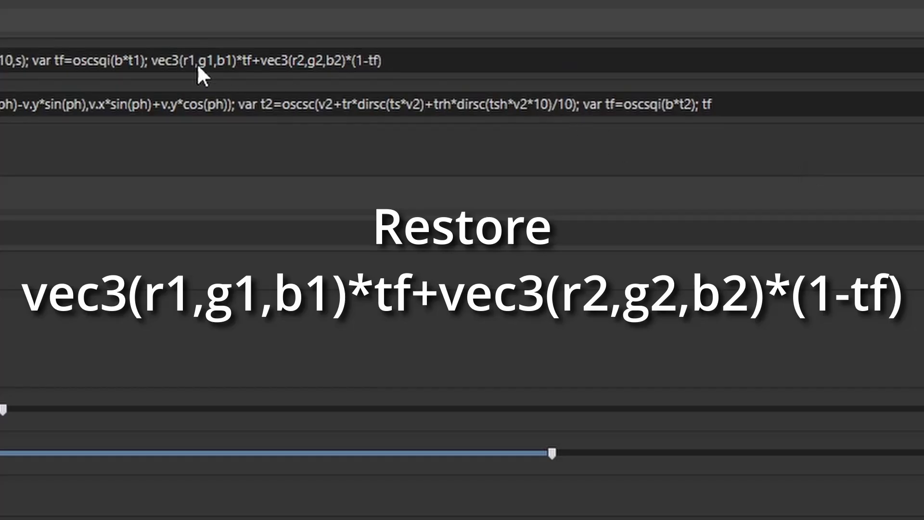
# Replace the second equation's closing tf with the first equation's colour expression vec3(r1,g1,b1)*tf+vec3(r2,g2,b2)*(1-tf)
pyautogui.click(189, 66)
pyautogui.moveTo(152, 55); pyautogui.dragTo(429, 53)
pyautogui.hotkey('ctrl', 'c')
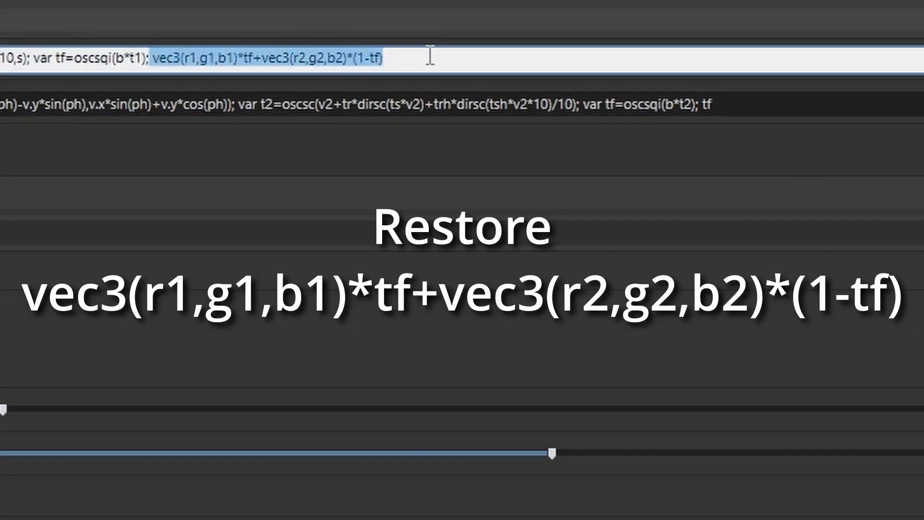
pyautogui.click(730, 103)
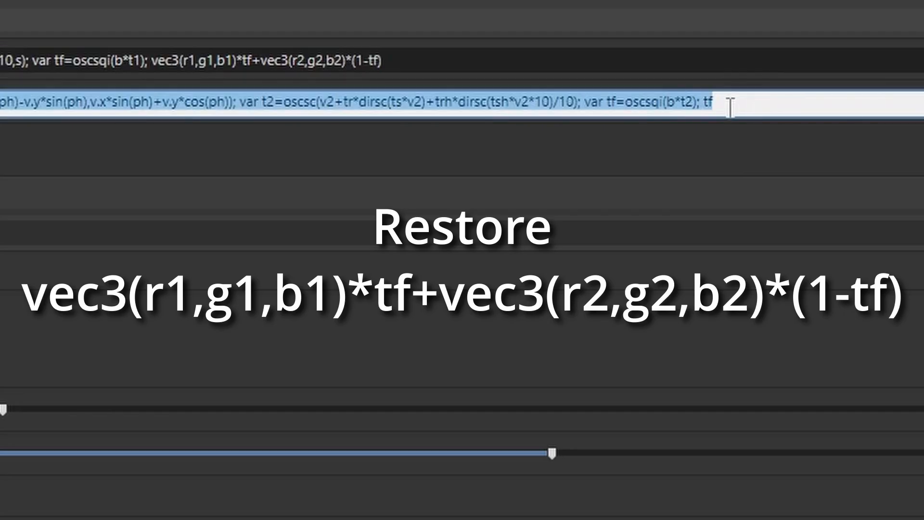
pyautogui.click(730, 103)
pyautogui.press('BackSpace')
pyautogui.press('BackSpace')
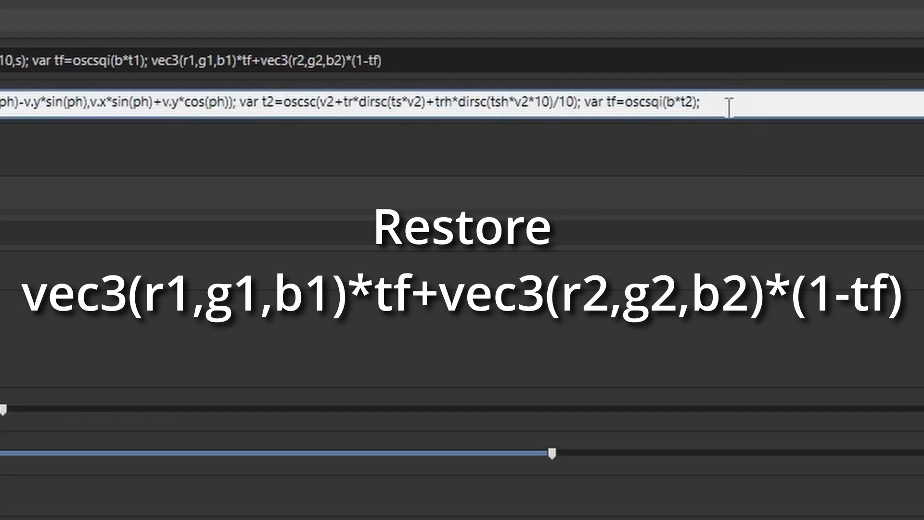
pyautogui.hotkey('ctrl', 'v')
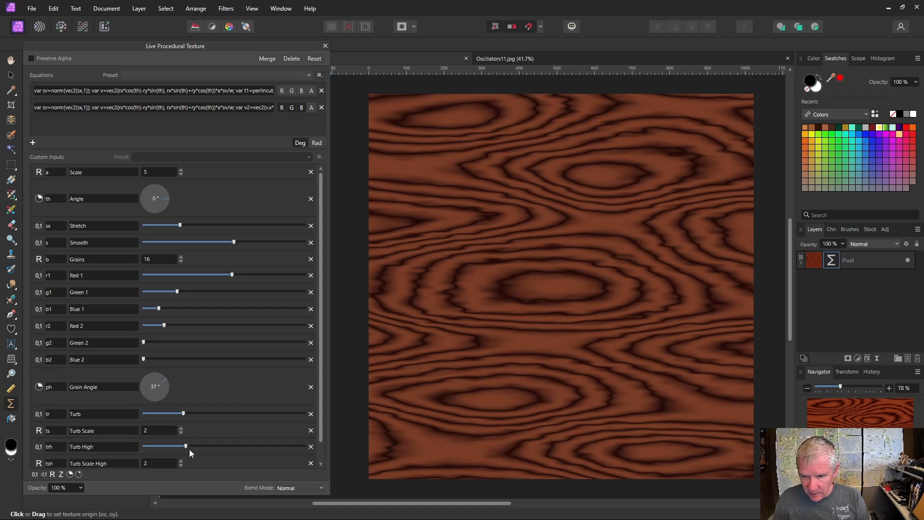
# Lower the Turb input to just under a fifth of its range
pyautogui.scroll(-1, 189, 448)
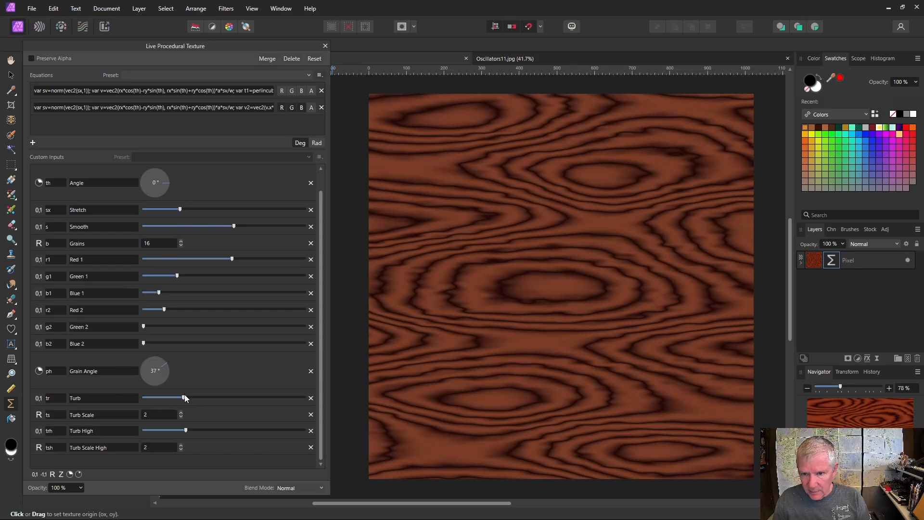
pyautogui.moveTo(184, 398)
pyautogui.mouseDown()
pyautogui.moveTo(116, 397)
pyautogui.moveTo(182, 397)
pyautogui.moveTo(172, 403)
pyautogui.mouseUp()
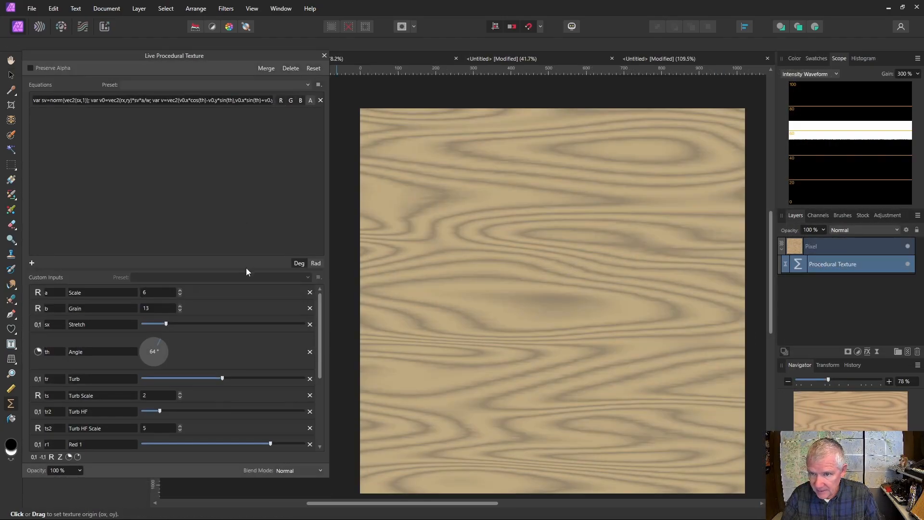
# Duplicate the Procedural Texture live filter and set the copy's blend mode to Difference
pyautogui.moveTo(245, 270); pyautogui.dragTo(243, 249)
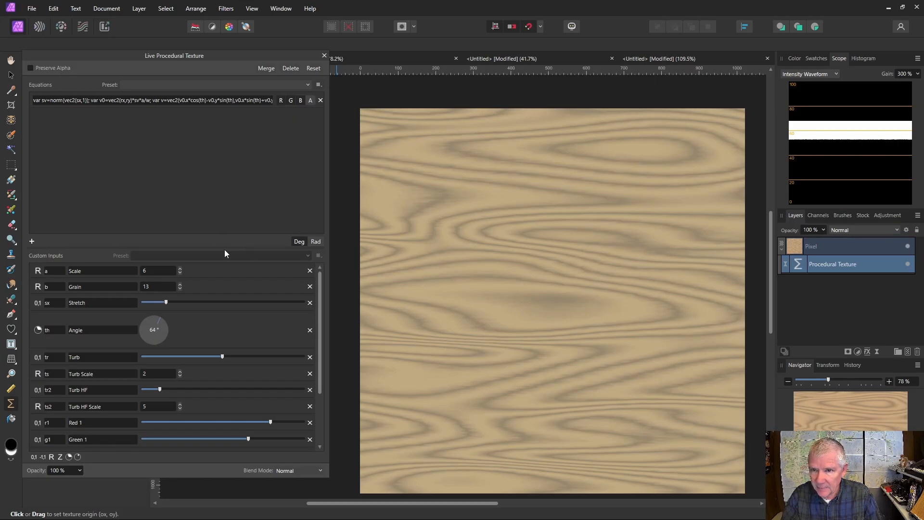
pyautogui.moveTo(222, 248); pyautogui.dragTo(222, 199)
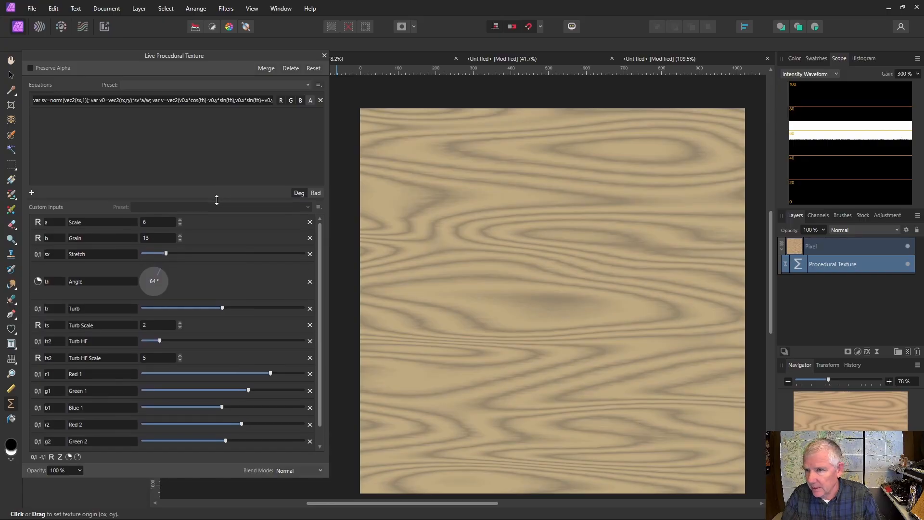
pyautogui.rightClick(795, 264)
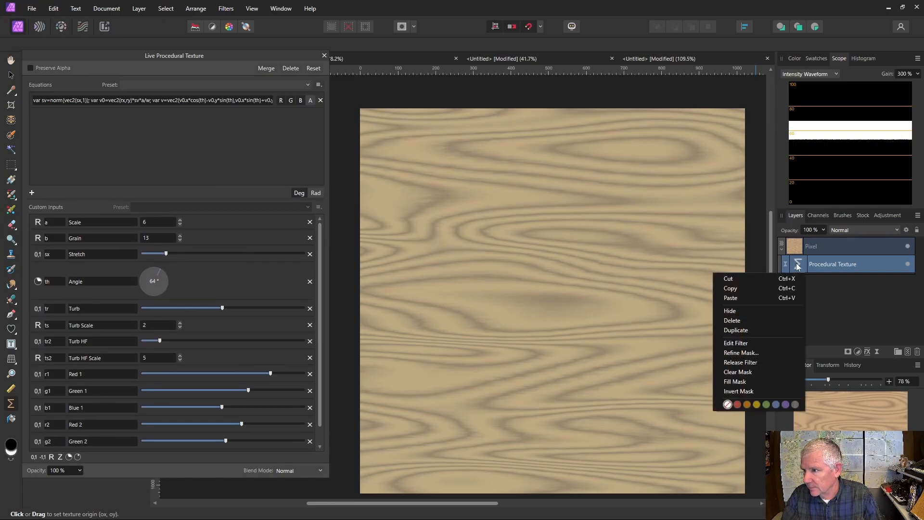
pyautogui.click(755, 330)
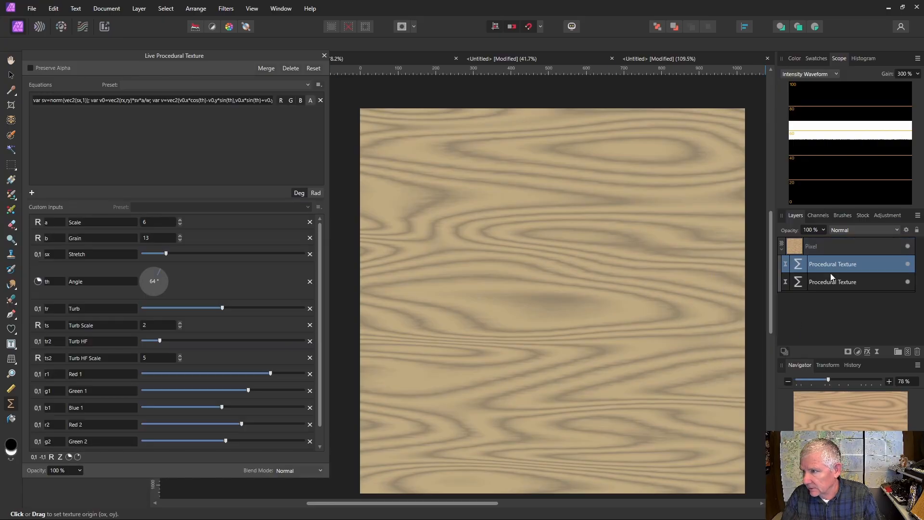
pyautogui.click(894, 227)
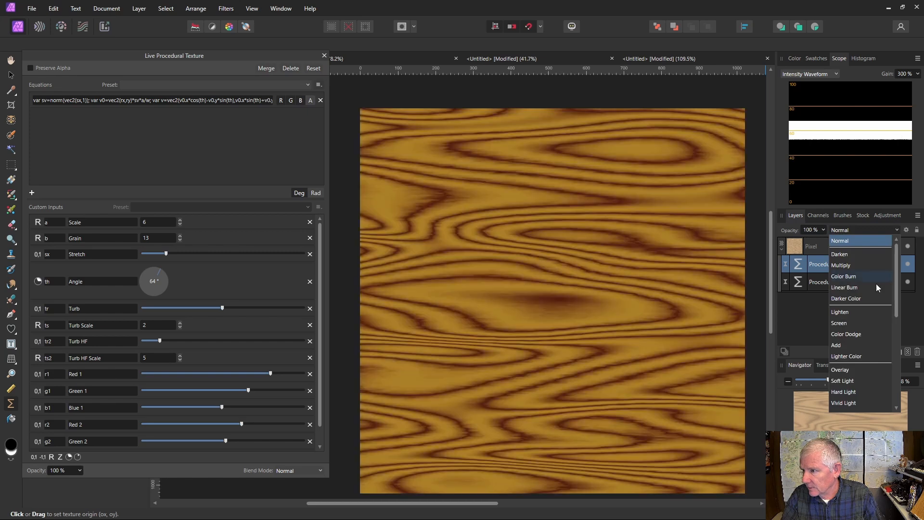
pyautogui.scroll(-1, 872, 351)
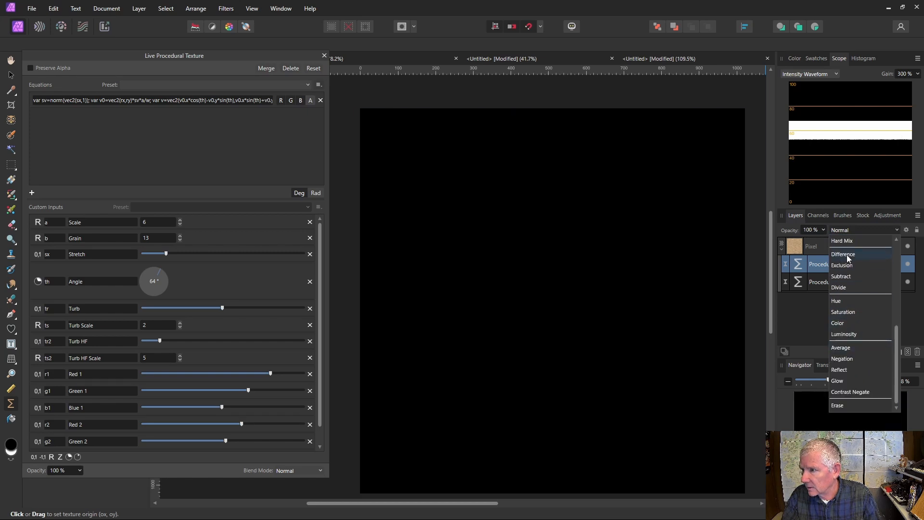
pyautogui.click(848, 255)
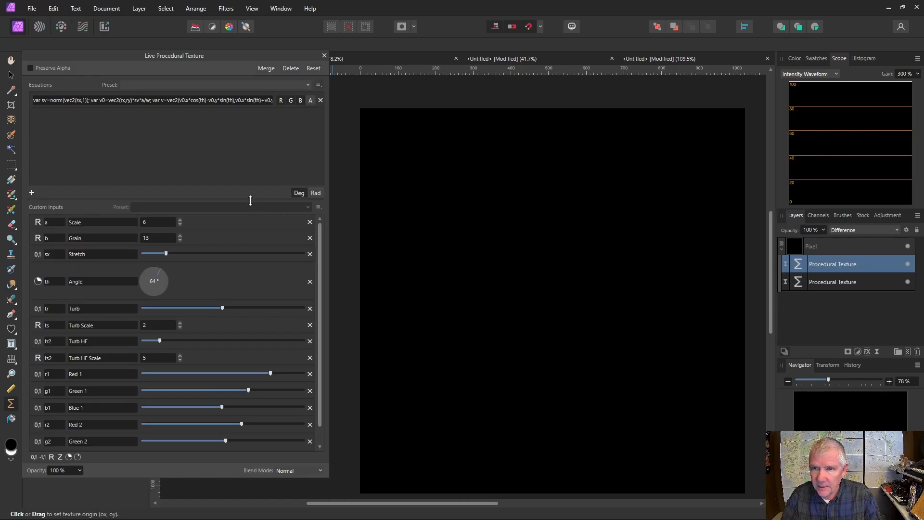
# Lower Red 1, Green 1 and Blue 1 to about 15%, 21% and 29%, and Red 2, Green 2 and Blue 2 to about 10%, 15% and 19%
pyautogui.moveTo(252, 200); pyautogui.dragTo(243, 140)
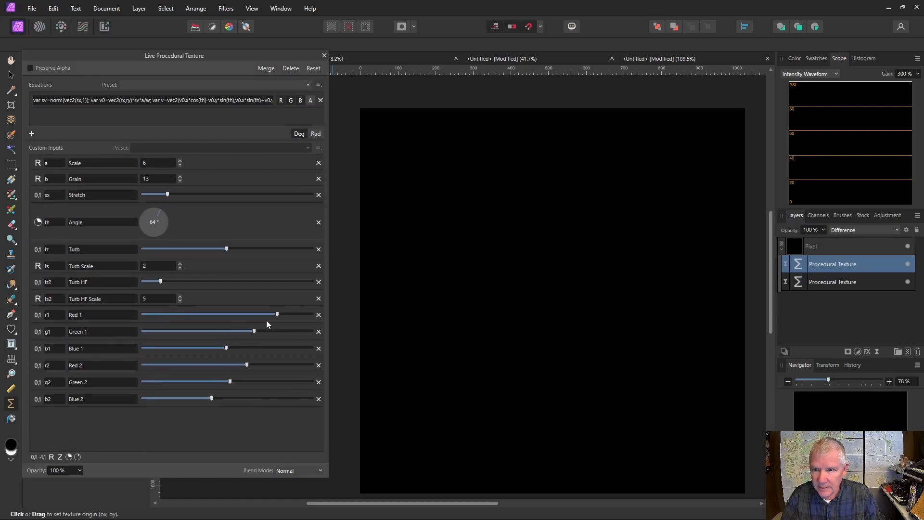
pyautogui.moveTo(277, 314); pyautogui.dragTo(165, 317)
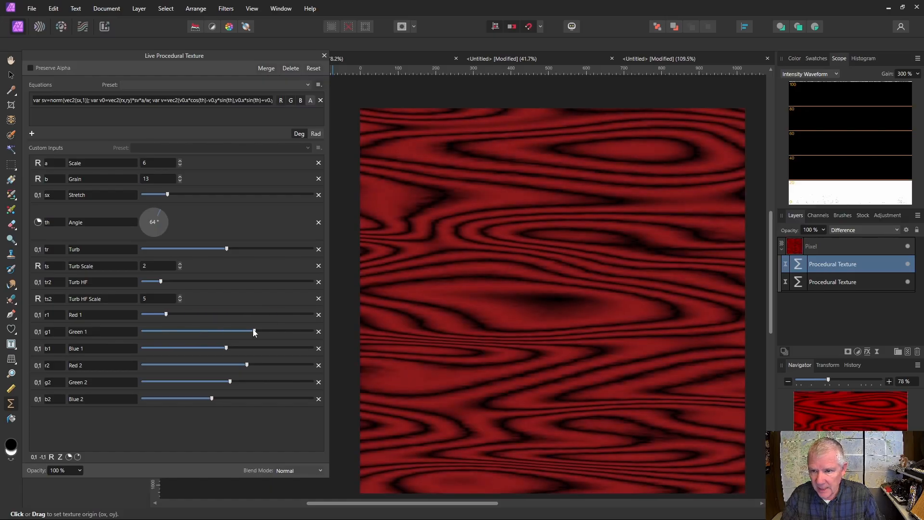
pyautogui.moveTo(254, 332); pyautogui.dragTo(191, 348)
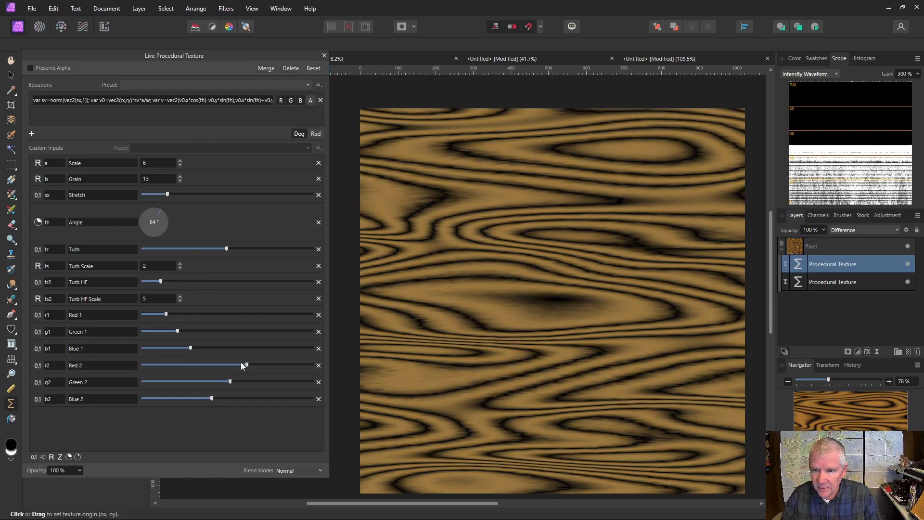
pyautogui.moveTo(247, 365); pyautogui.dragTo(174, 397)
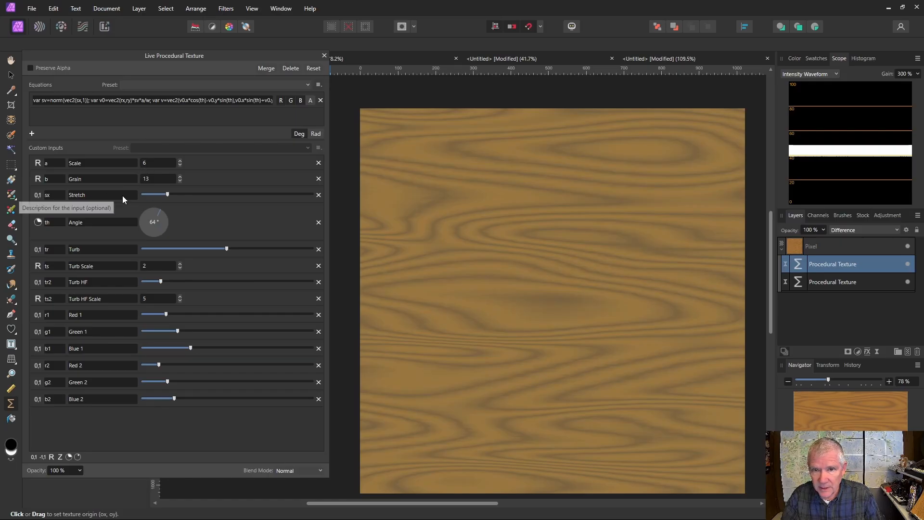
# Raise Stretch slightly to about 18% of its range and Turb to slightly over half
pyautogui.moveTo(167, 194); pyautogui.dragTo(172, 197)
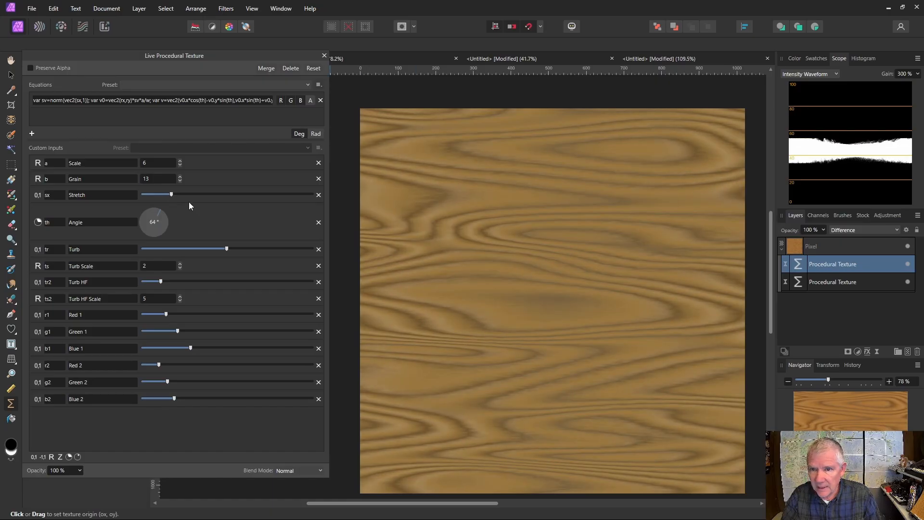
pyautogui.moveTo(171, 195); pyautogui.dragTo(170, 195)
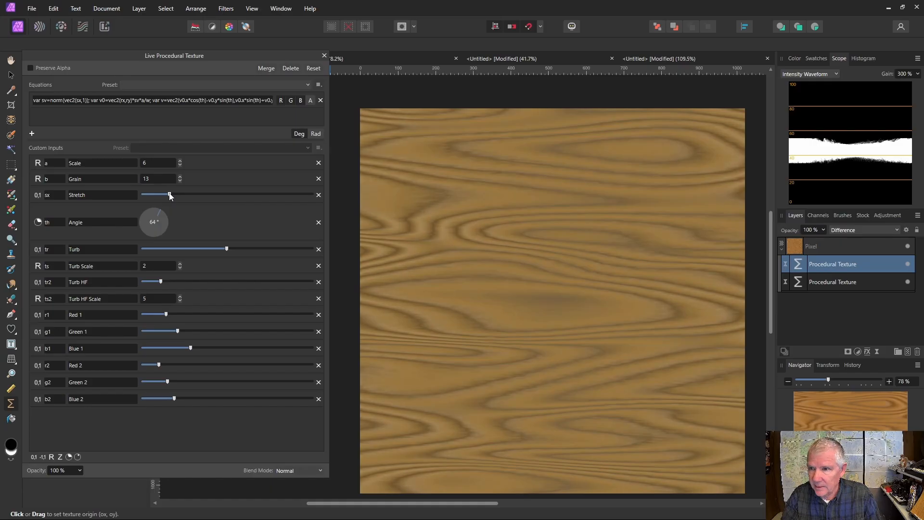
pyautogui.moveTo(227, 250); pyautogui.dragTo(256, 251)
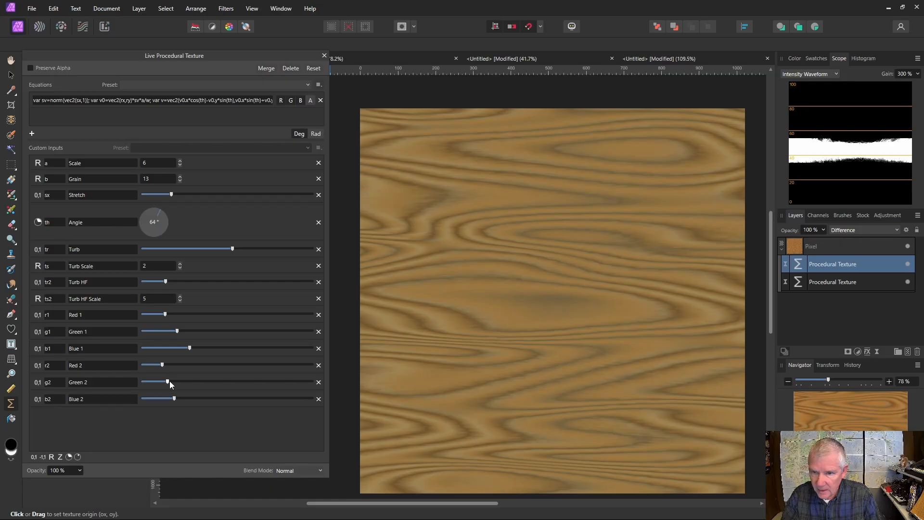
# Raise Green 2 to about 16% and Blue 2 to about 21%, and fine-tune Blue 1
pyautogui.moveTo(167, 381); pyautogui.dragTo(170, 381)
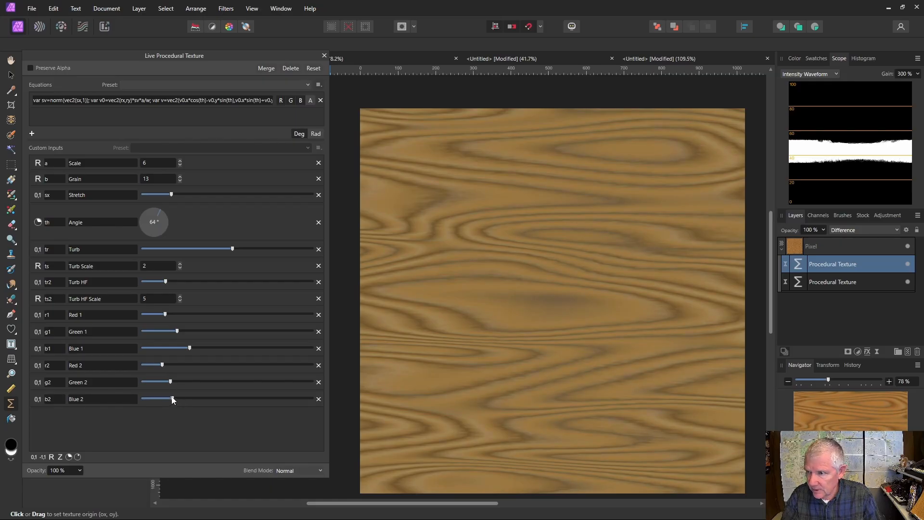
pyautogui.moveTo(176, 400)
pyautogui.mouseDown()
pyautogui.moveTo(169, 382)
pyautogui.moveTo(180, 401)
pyautogui.mouseUp()
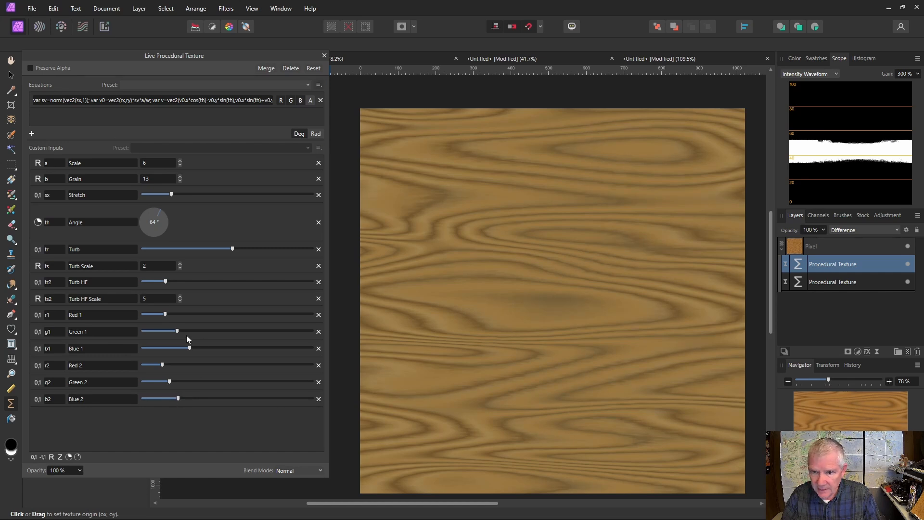
pyautogui.moveTo(190, 348); pyautogui.dragTo(191, 349)
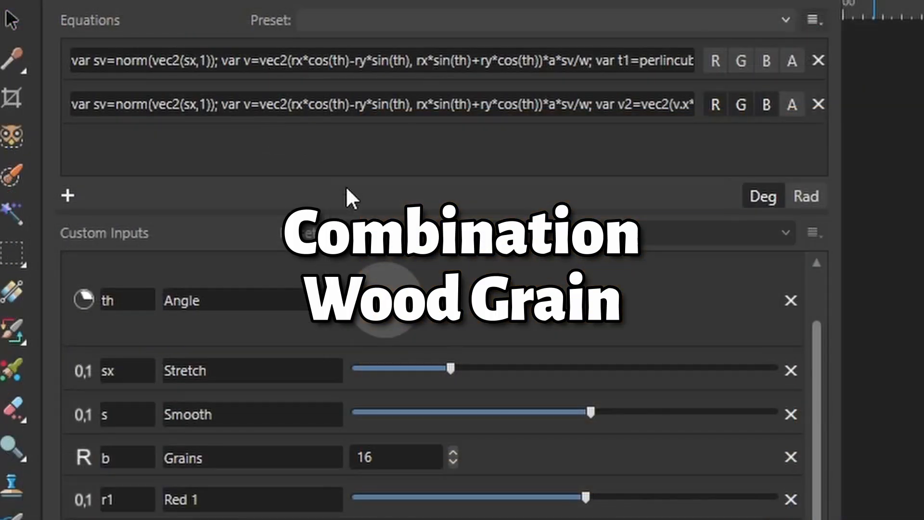
# Add a third equation and fill it with a copy of the second equation
pyautogui.moveTo(374, 211); pyautogui.dragTo(387, 269)
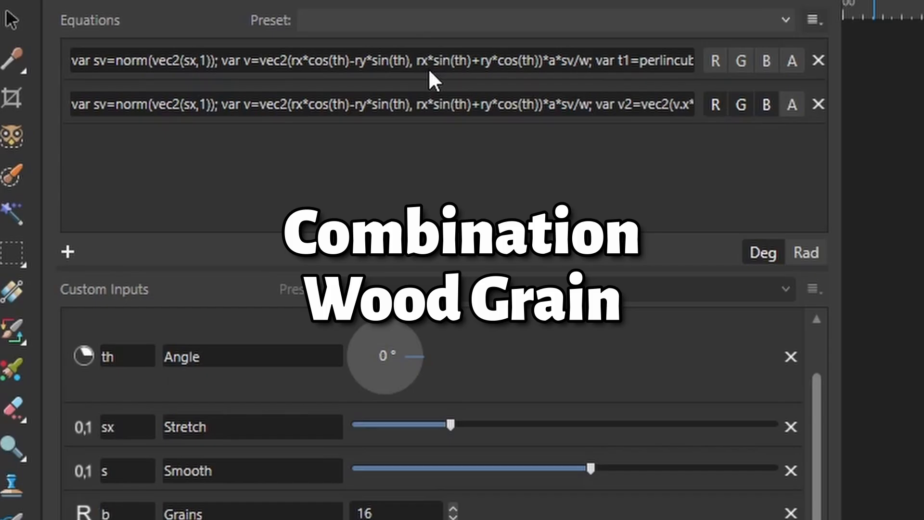
pyautogui.click(67, 252)
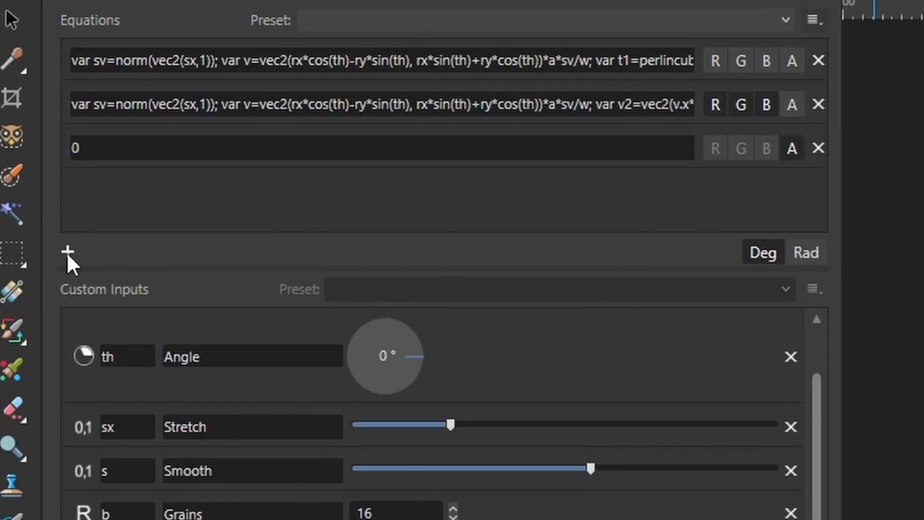
pyautogui.click(282, 101)
pyautogui.hotkey('ctrl', 'c')
pyautogui.click(247, 146)
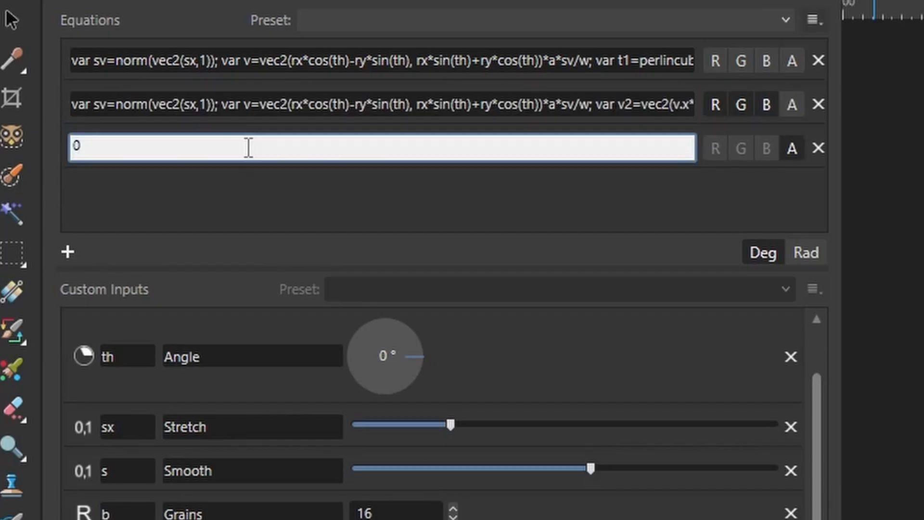
pyautogui.hotkey('ctrl', 'v')
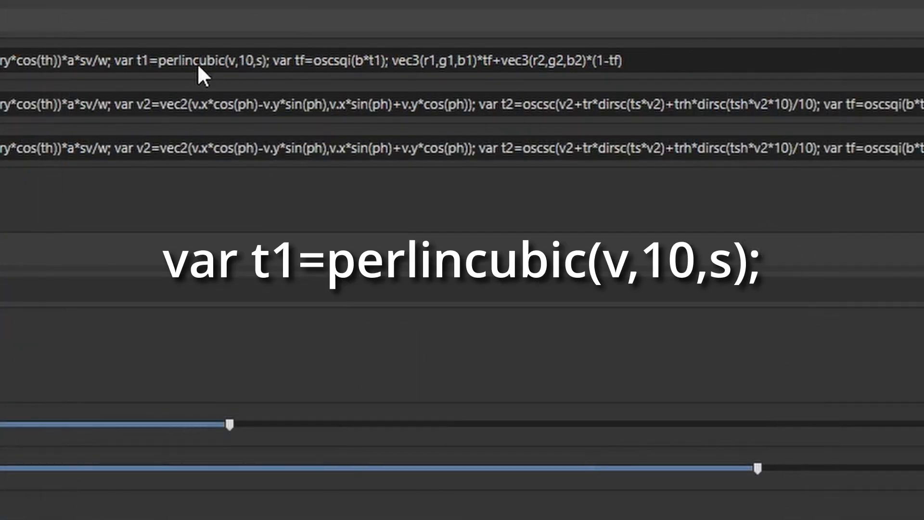
# Copy var t1=perlincubic(v,10,s); from the first equation into the third, directly before var t2
pyautogui.click(145, 60)
pyautogui.click(134, 58)
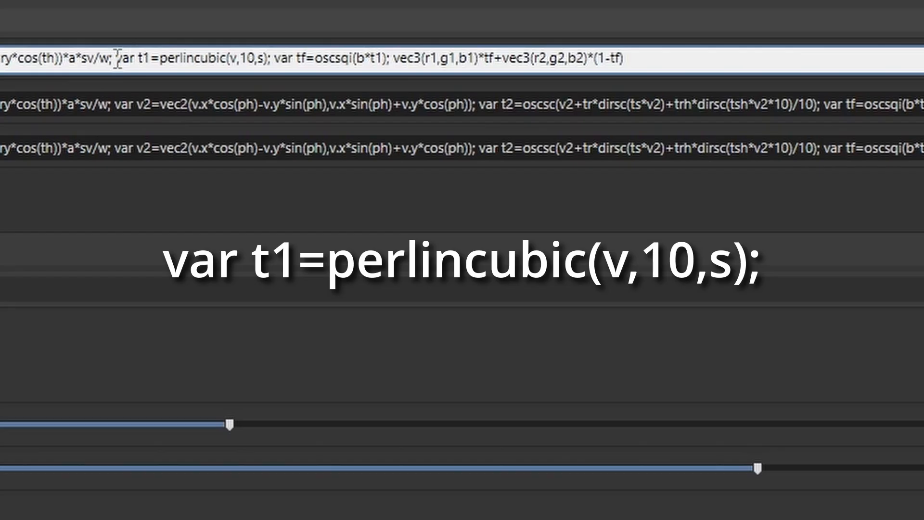
pyautogui.moveTo(116, 59); pyautogui.dragTo(250, 55)
pyautogui.moveTo(250, 56); pyautogui.dragTo(277, 56)
pyautogui.hotkey('ctrl', 'c')
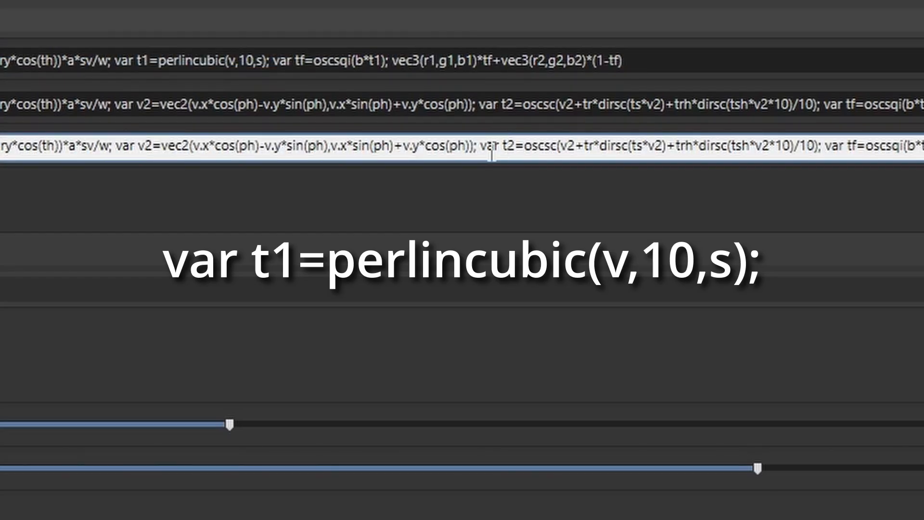
pyautogui.click(483, 147)
pyautogui.hotkey('ctrl', 'v')
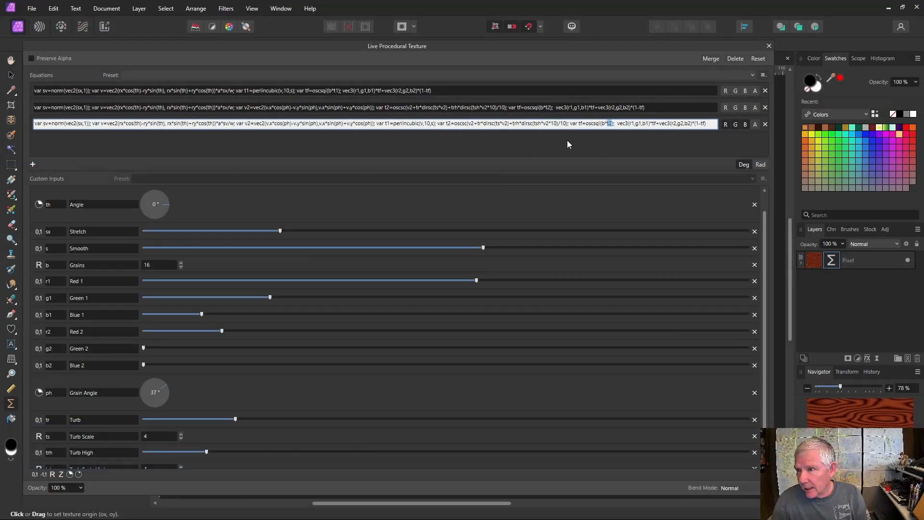
# Insert var t3=noisecubic(v+a); into the third equation, directly before var tf
pyautogui.click(567, 140)
pyautogui.click(572, 126)
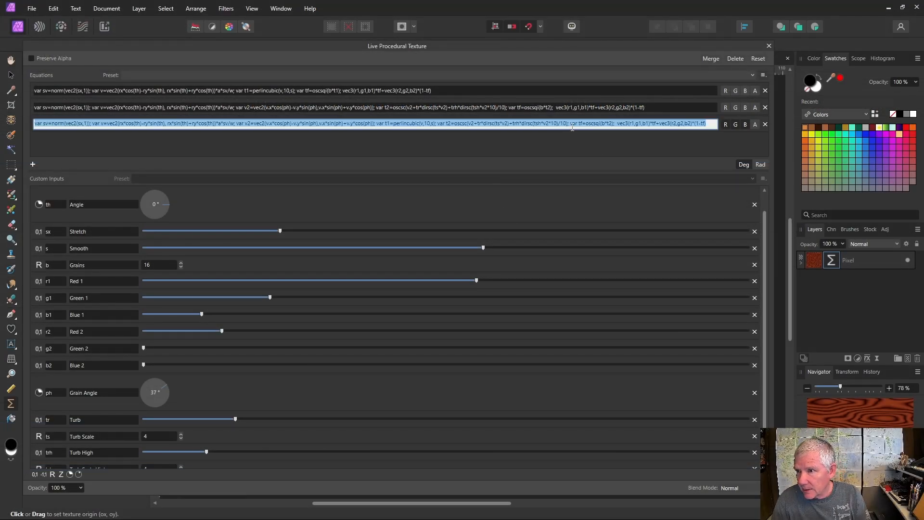
pyautogui.click(572, 126)
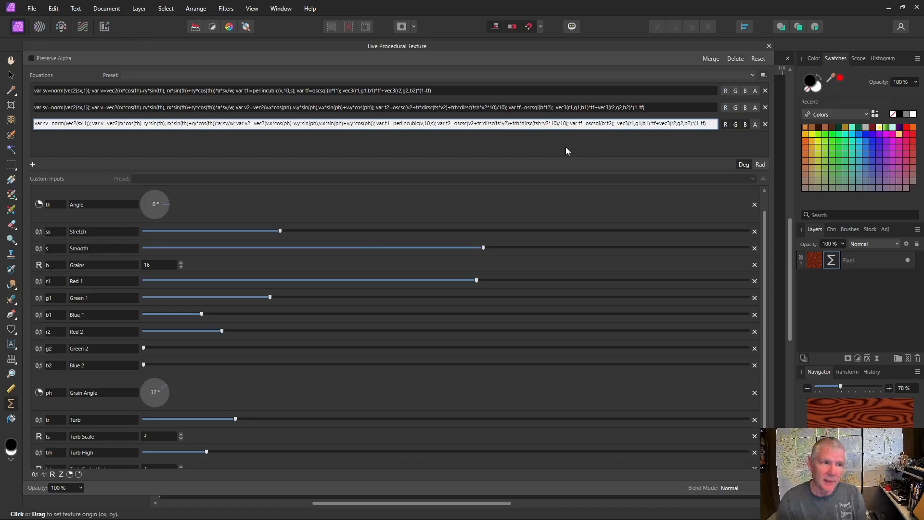
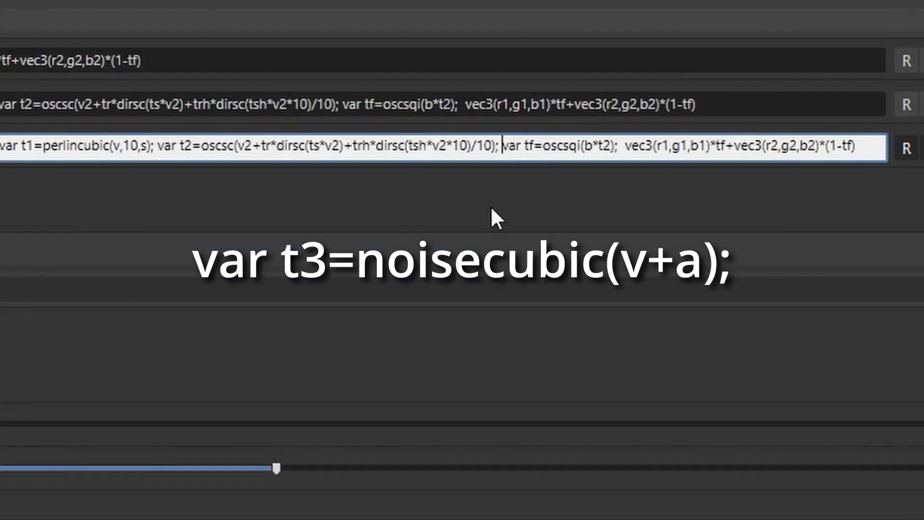
pyautogui.write('var t')
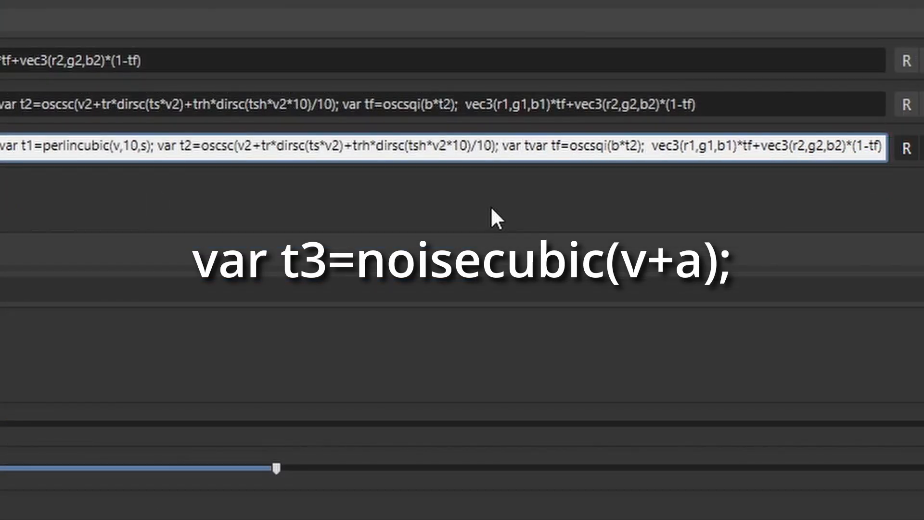
pyautogui.write('3=')
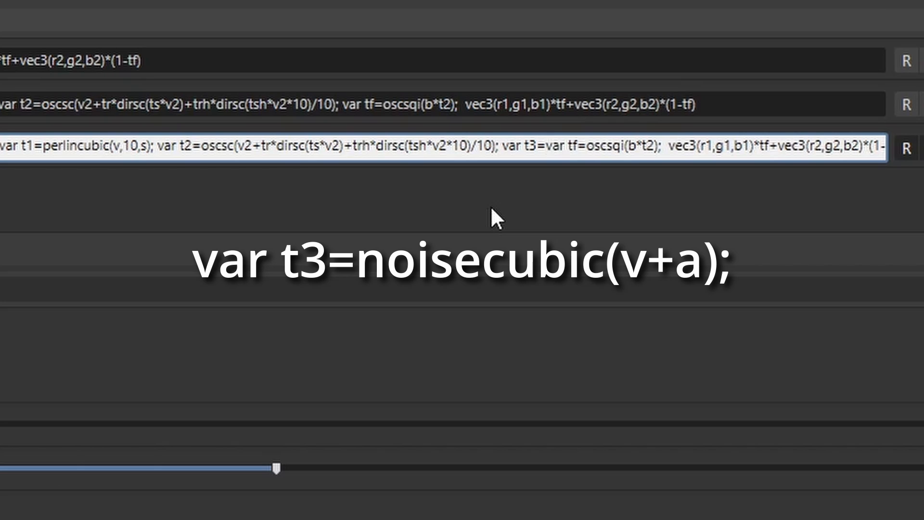
pyautogui.write('noisecubic')
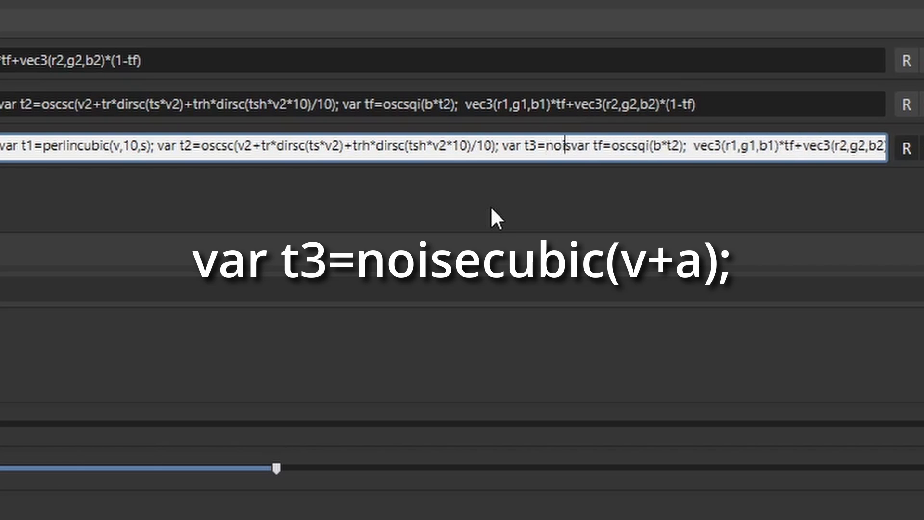
pyautogui.write('(')
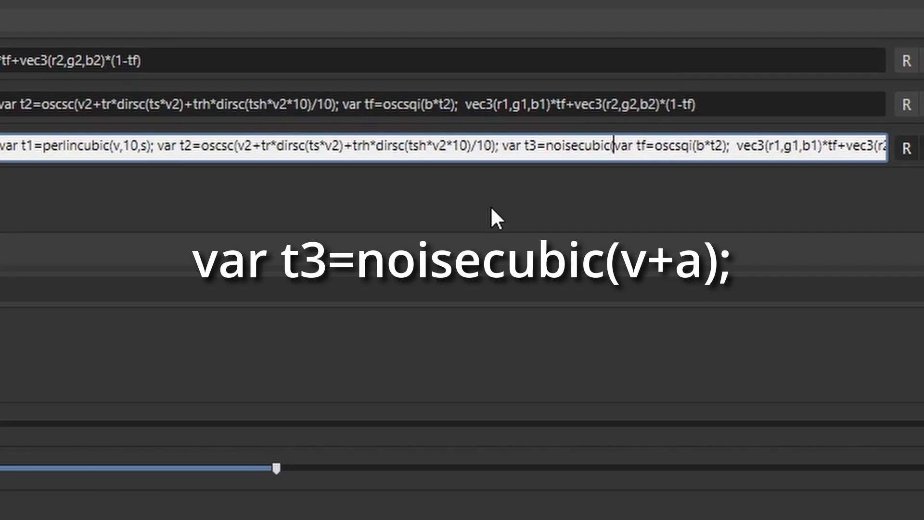
pyautogui.write('v+')
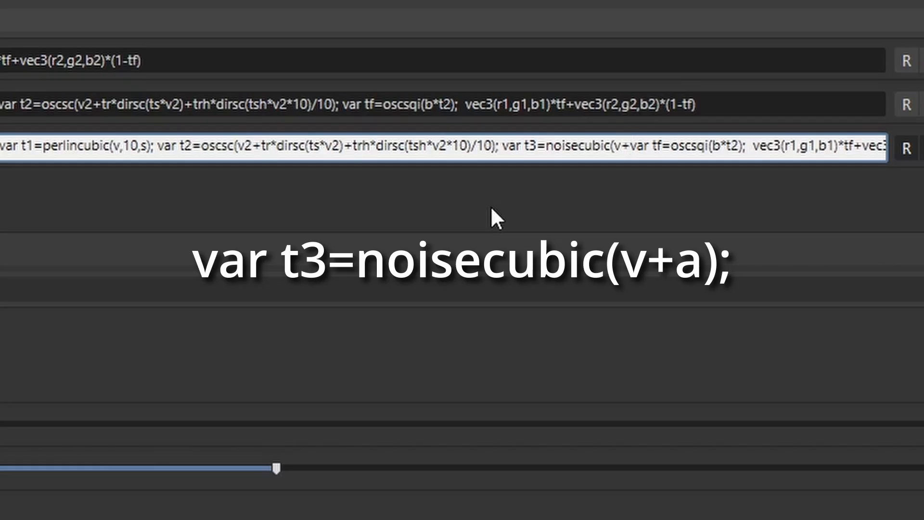
pyautogui.write('a')
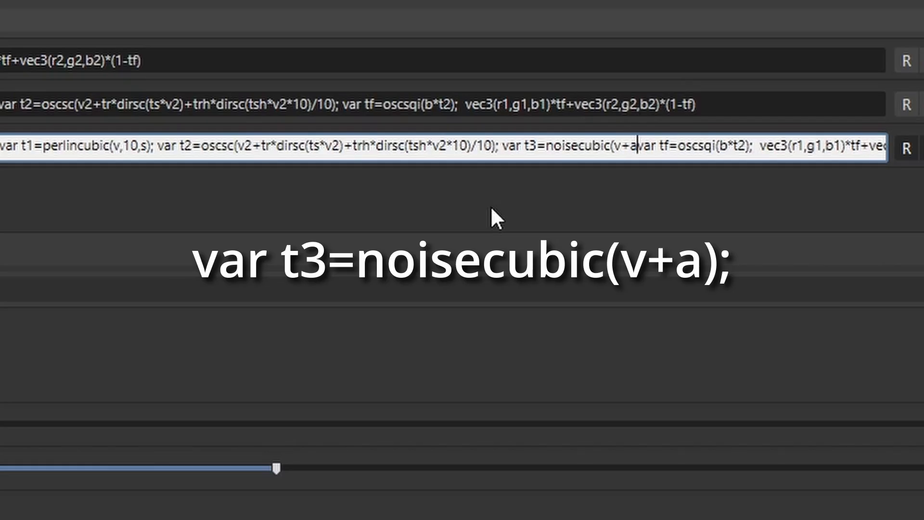
pyautogui.write(');')
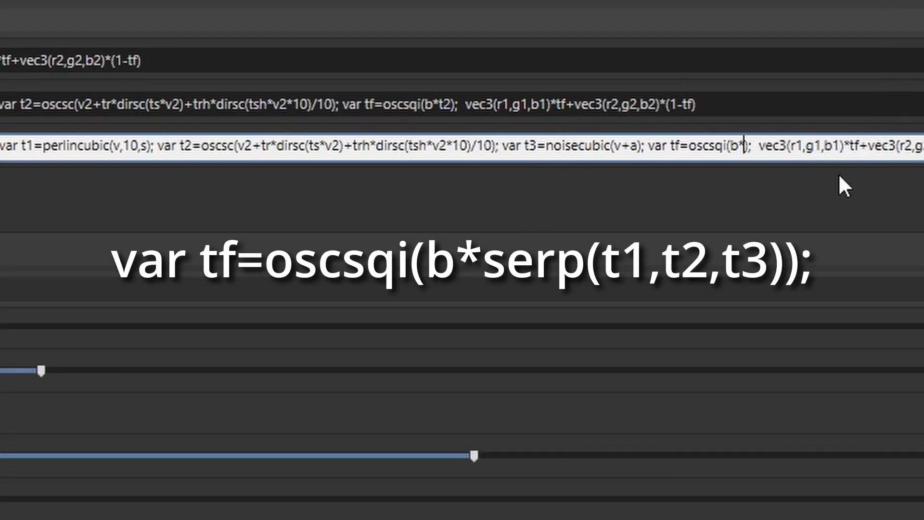
# Complete the third equation's tf as oscsqi(b*serp(t1,t2,t3)) and raise Smooth to about 39% of its range
pyautogui.write('serp')
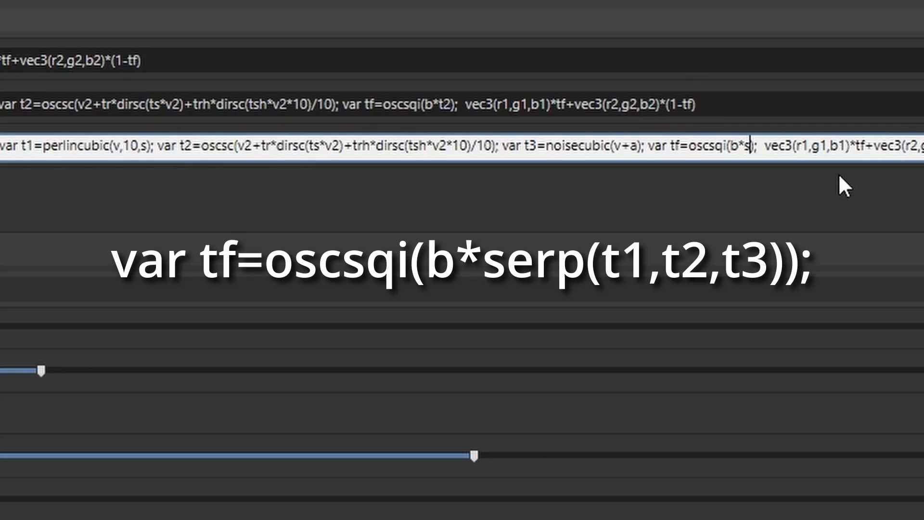
pyautogui.write('(t1')
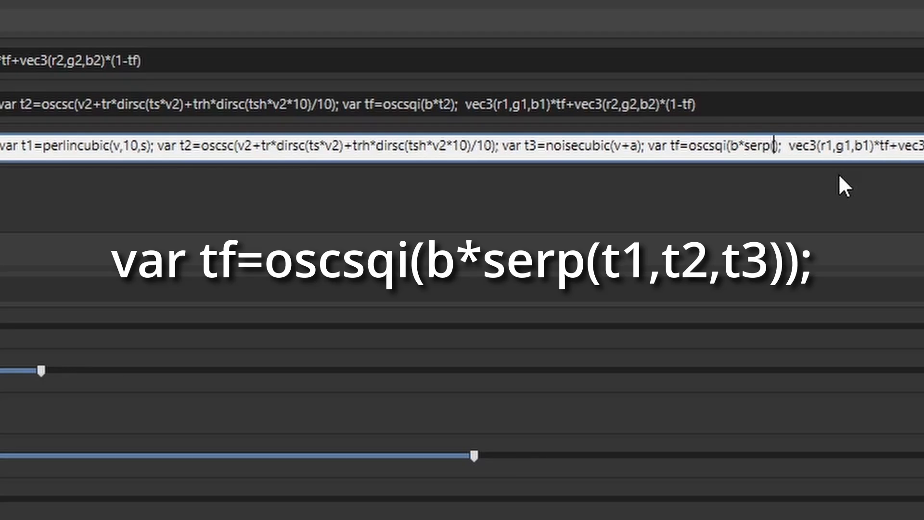
pyautogui.write(',t2,')
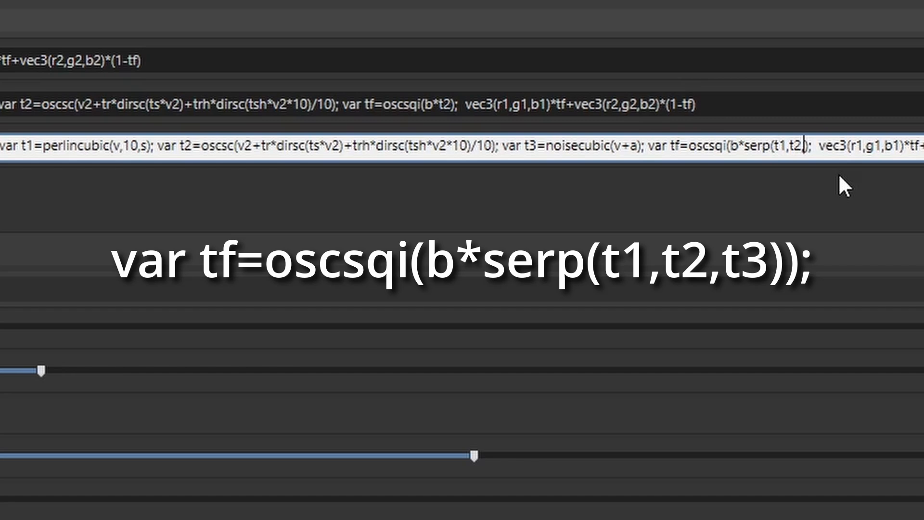
pyautogui.write('t3')
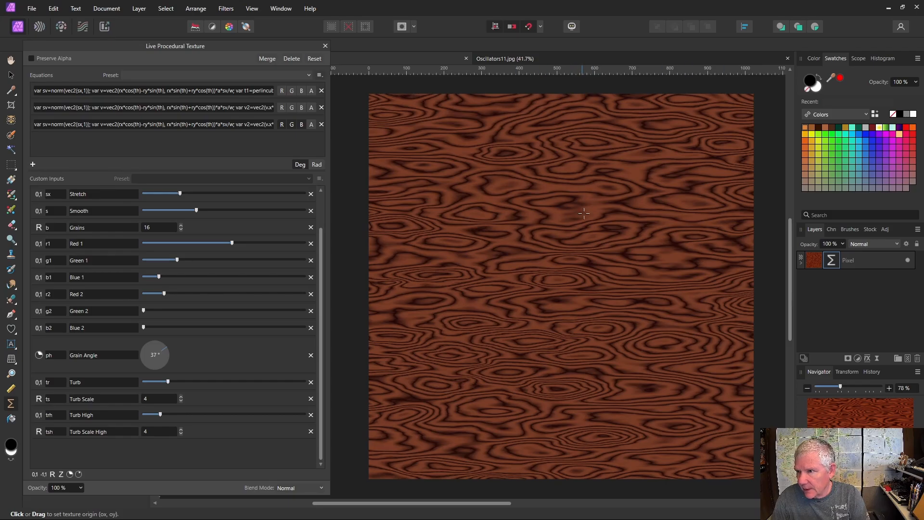
pyautogui.moveTo(329, 329); pyautogui.dragTo(354, 348)
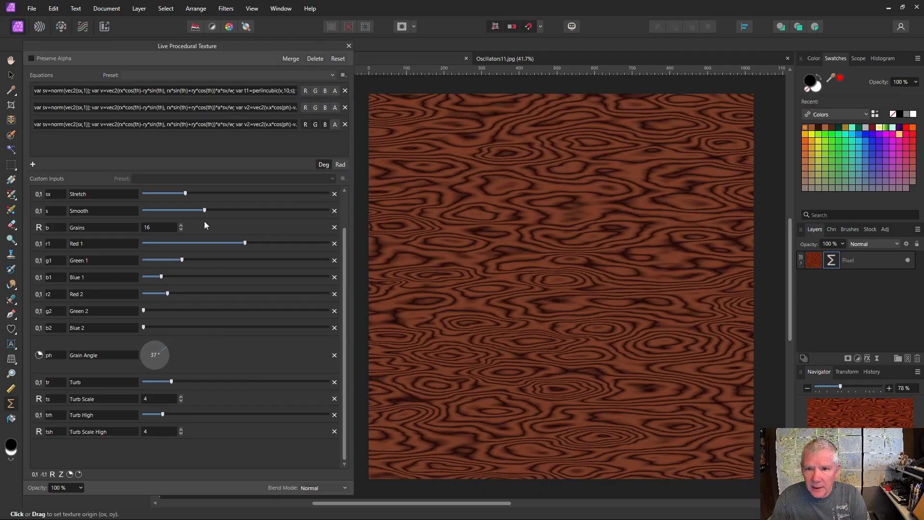
pyautogui.moveTo(205, 211)
pyautogui.mouseDown()
pyautogui.moveTo(264, 211)
pyautogui.moveTo(215, 210)
pyautogui.mouseUp()
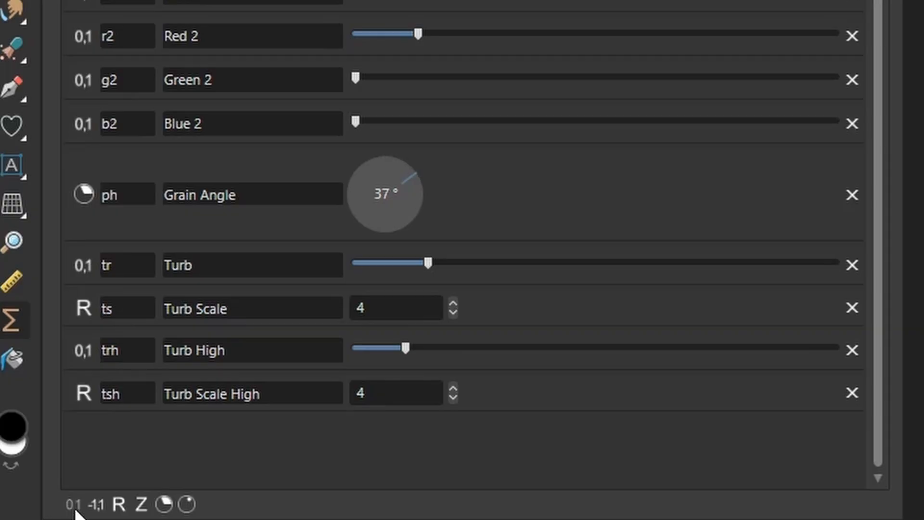
# Add a 0-to-1 custom input for variable c and name it Mix
pyautogui.click(74, 509)
pyautogui.click(183, 439)
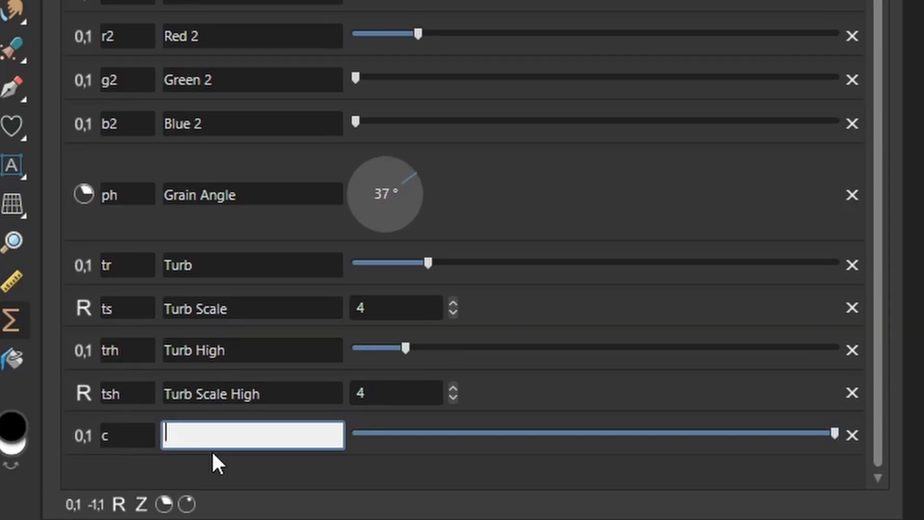
pyautogui.write('Mix')
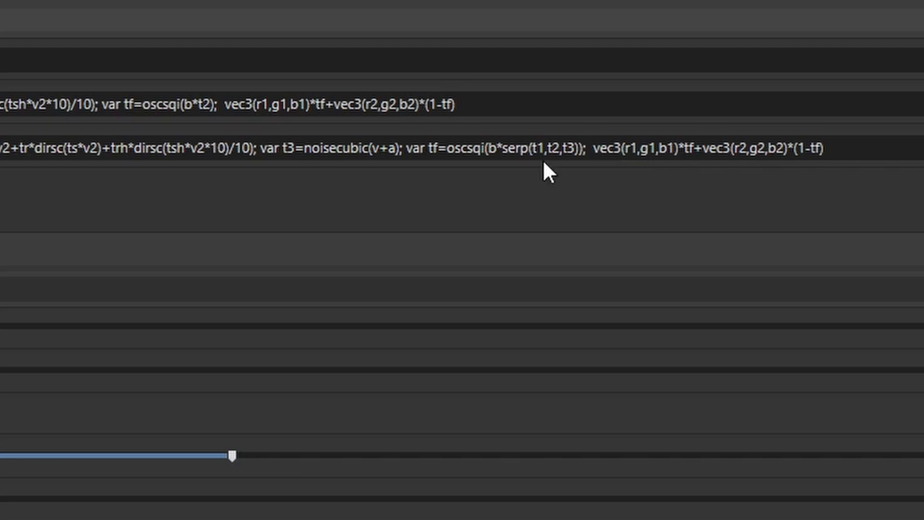
# Replace t3 inside the third equation's serp function with average(t3,c)
pyautogui.click(561, 148)
pyautogui.click(564, 150)
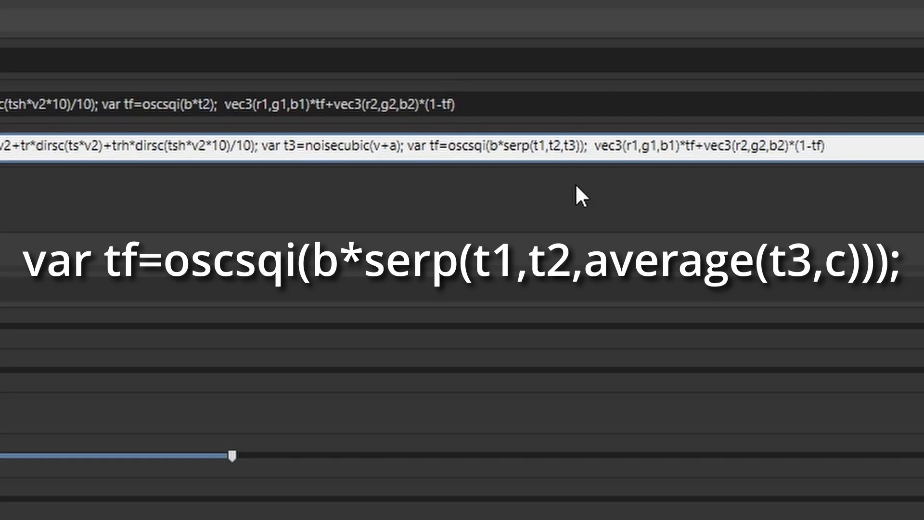
pyautogui.write('a')
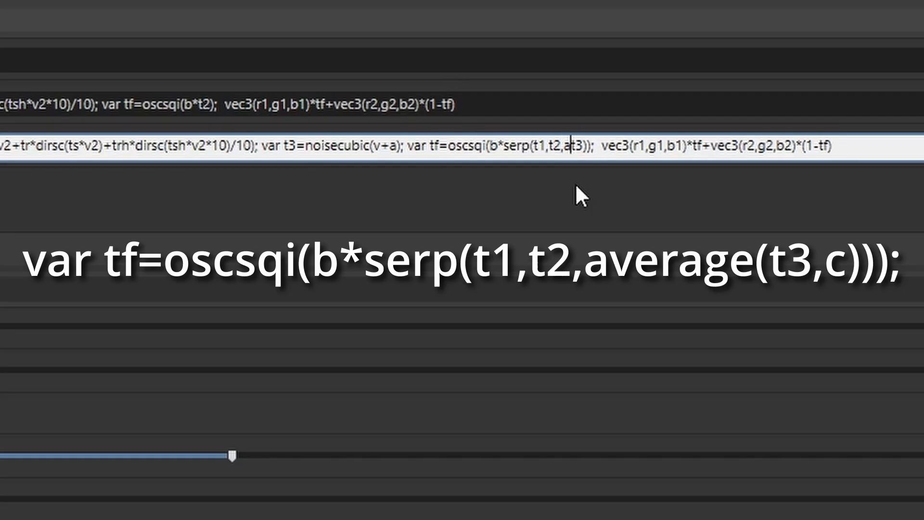
pyautogui.write('verage(')
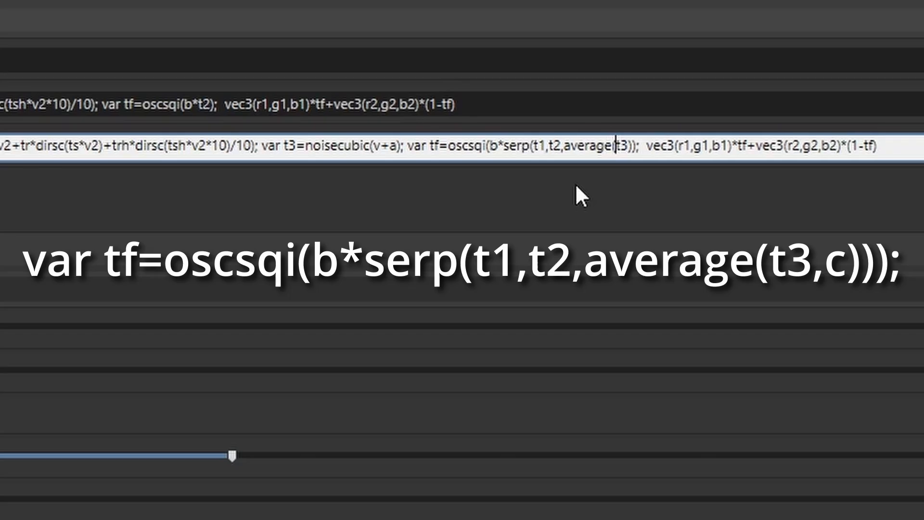
pyautogui.press('Right')
pyautogui.press('Right')
pyautogui.write(',c')
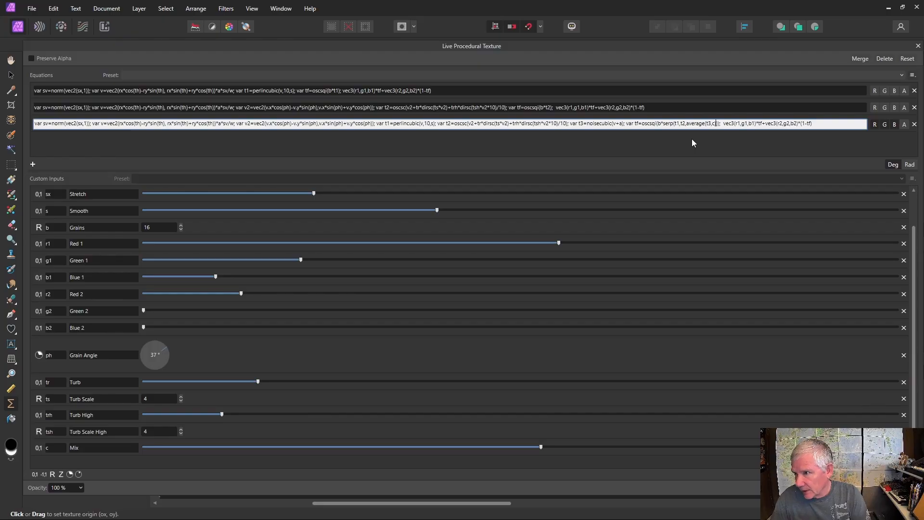
pyautogui.write(')')
pyautogui.press('Return')
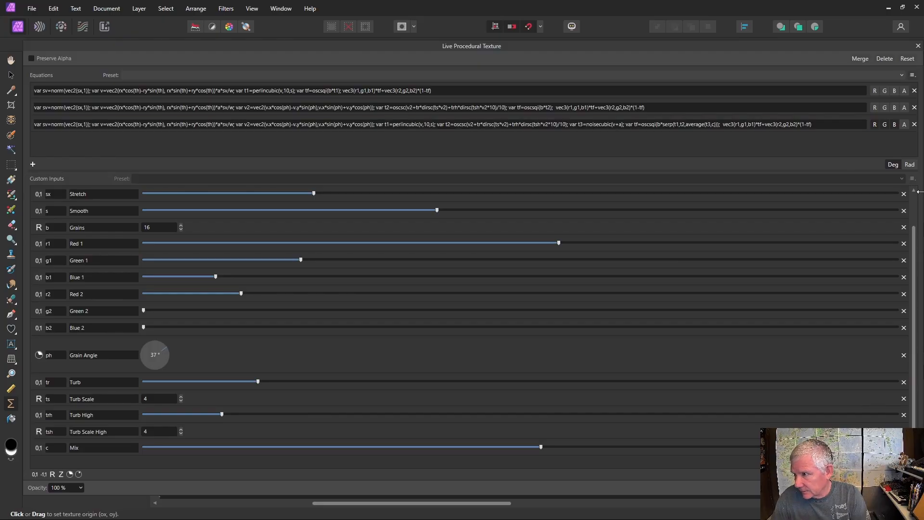
# Narrow the texture dialog to uncover the image, and test Mix at zero before returning it to about half of its range
pyautogui.moveTo(921, 193); pyautogui.dragTo(330, 144)
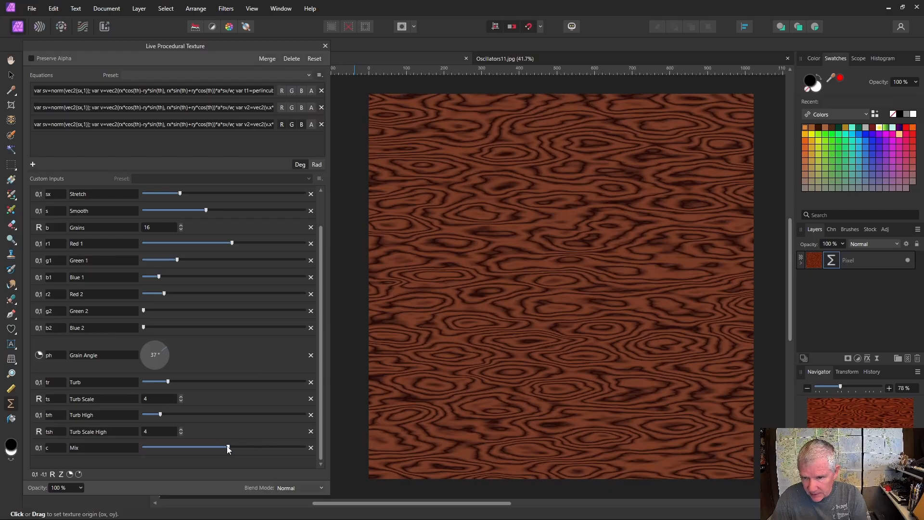
pyautogui.moveTo(223, 446); pyautogui.dragTo(111, 452)
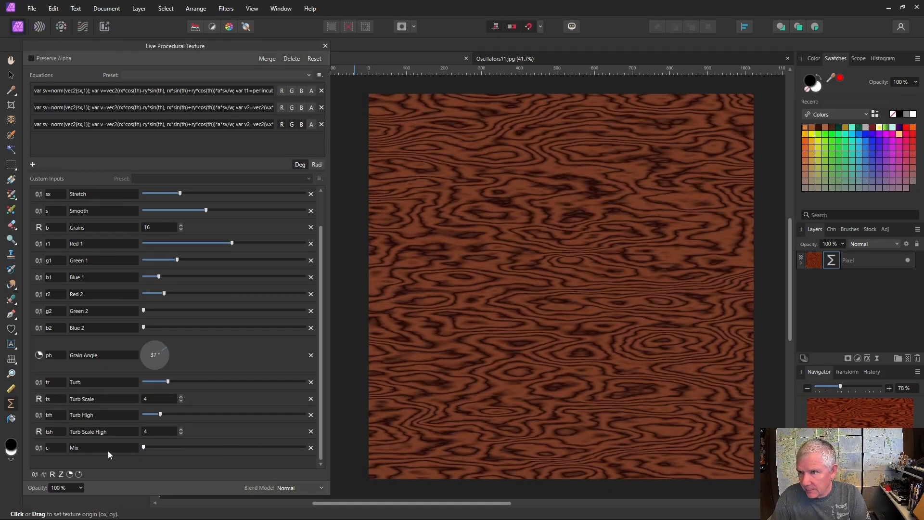
pyautogui.moveTo(108, 451); pyautogui.dragTo(227, 456)
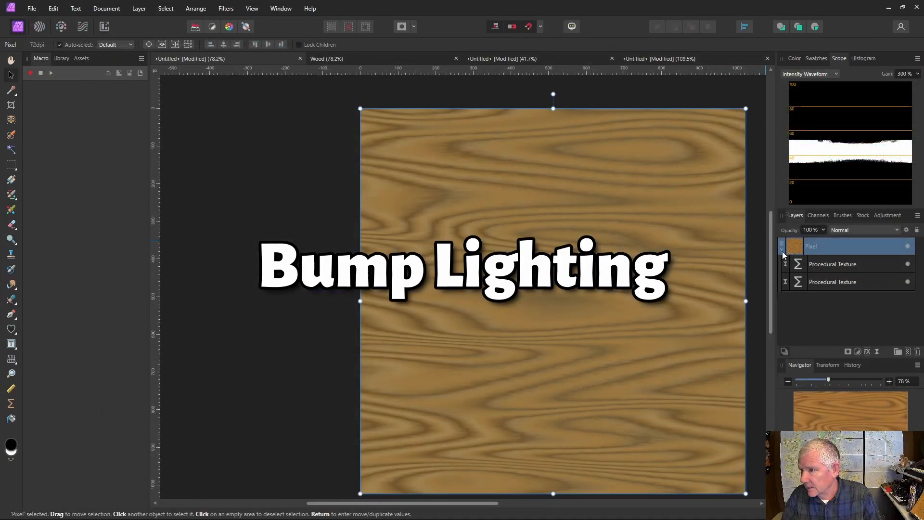
# Add a live Lighting filter to the wood layer and move it out to sit above the Pixel layer
pyautogui.click(877, 352)
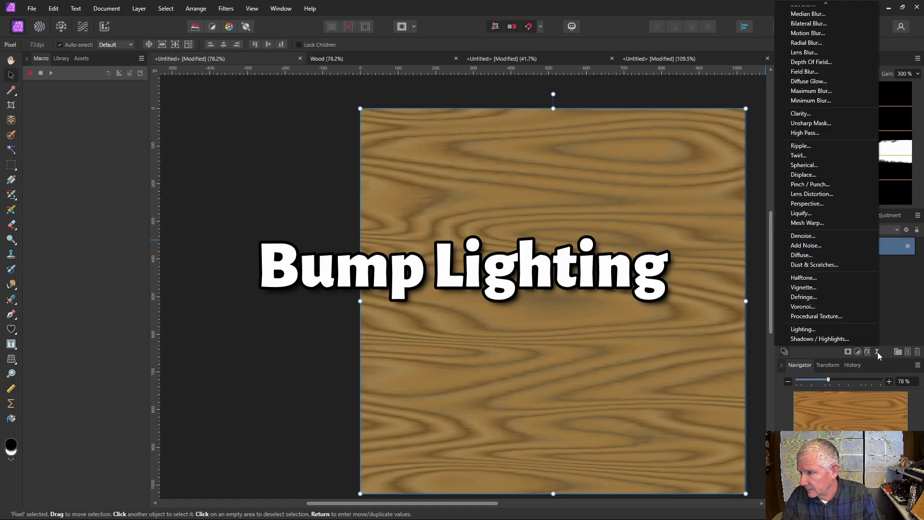
pyautogui.click(806, 329)
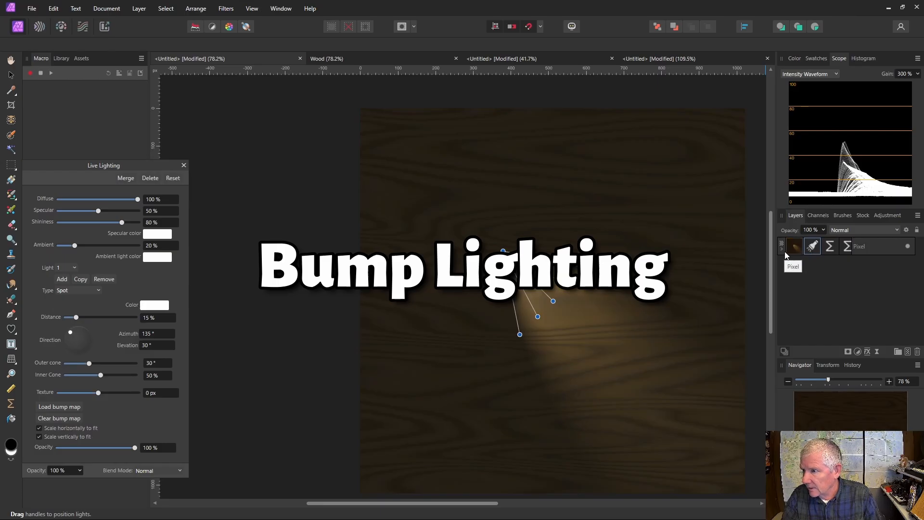
pyautogui.click(810, 249)
pyautogui.moveTo(804, 267); pyautogui.dragTo(804, 240)
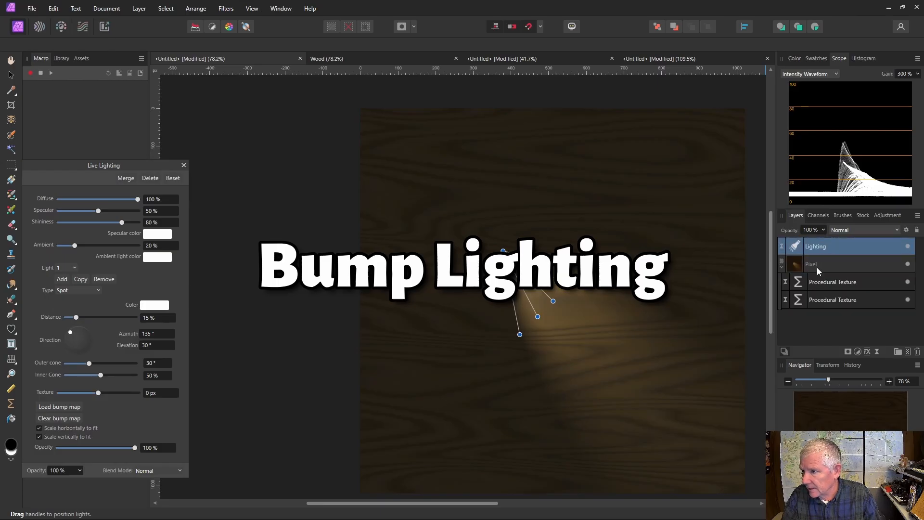
pyautogui.click(781, 267)
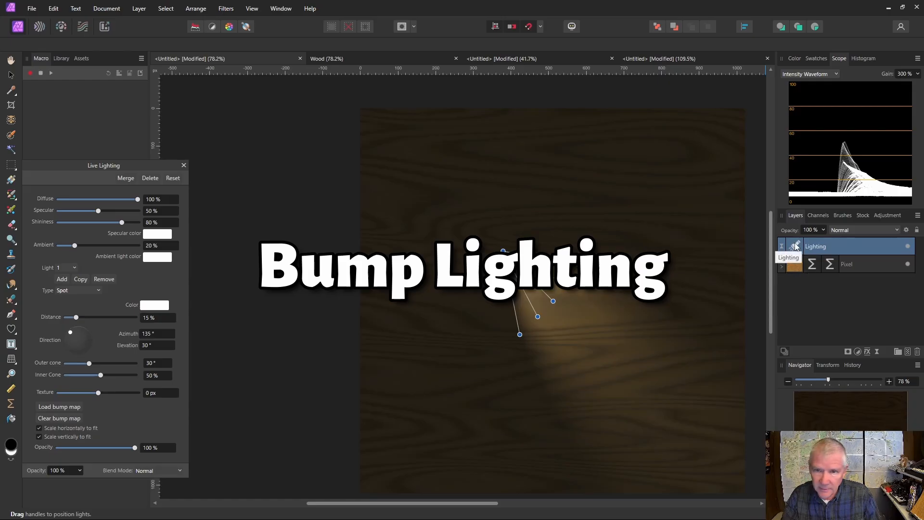
# Set the lighting's Diffuse to 0%, Specular and Shininess to 100%, and Ambient to 0%
pyautogui.moveTo(124, 165); pyautogui.dragTo(124, 71)
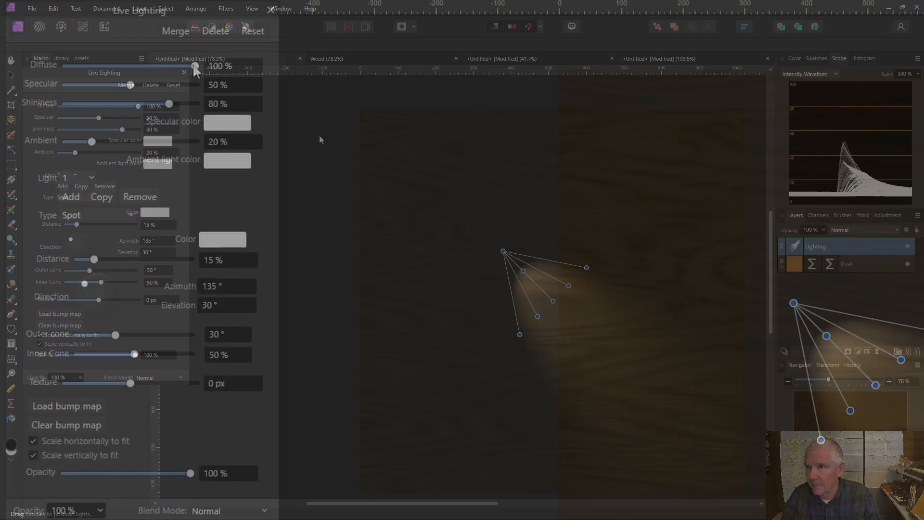
pyautogui.moveTo(142, 106); pyautogui.dragTo(55, 104)
pyautogui.moveTo(131, 86); pyautogui.dragTo(246, 100)
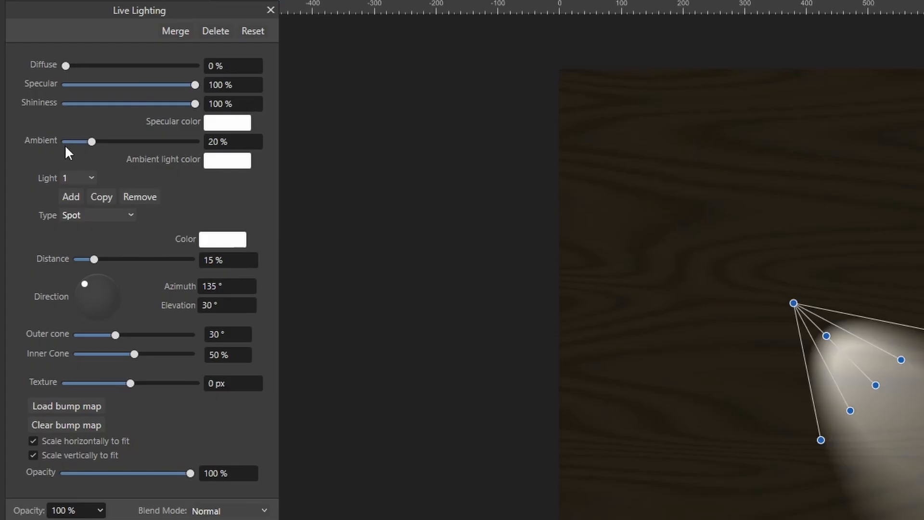
pyautogui.moveTo(91, 142); pyautogui.dragTo(37, 140)
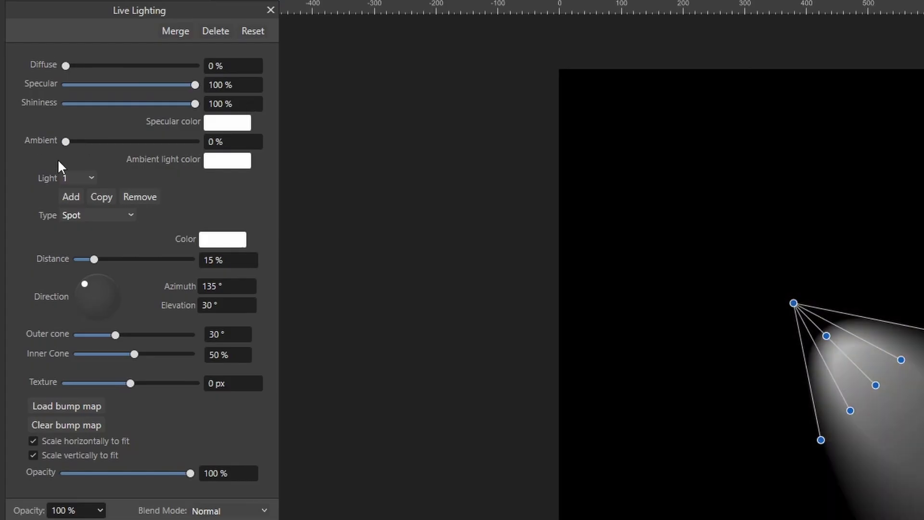
# Change light 1 of the Lighting filter to Directional and set its azimuth to 0°
pyautogui.click(128, 216)
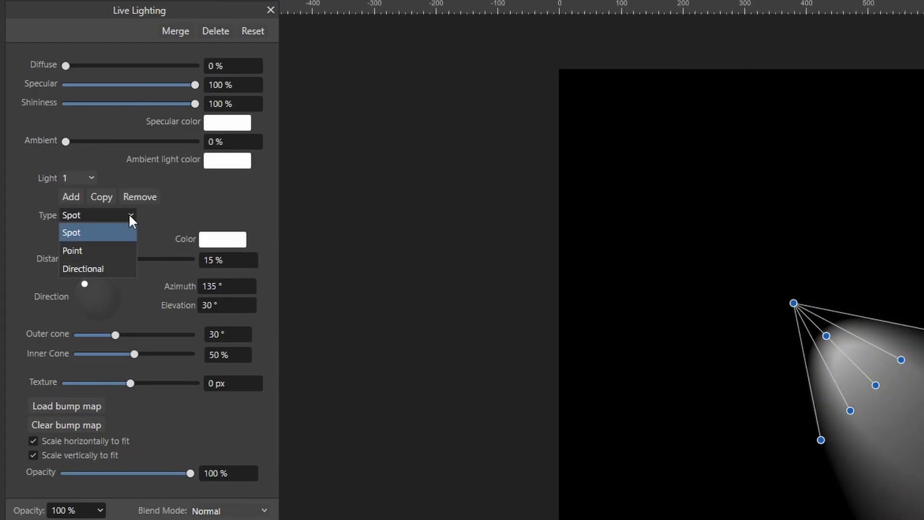
pyautogui.click(115, 269)
pyautogui.click(217, 236)
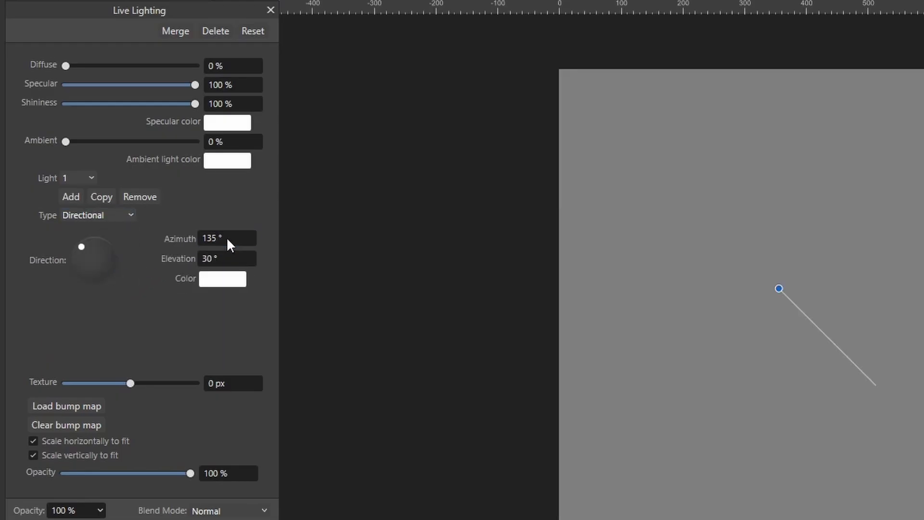
pyautogui.click(227, 238)
pyautogui.write('0')
pyautogui.press('Return')
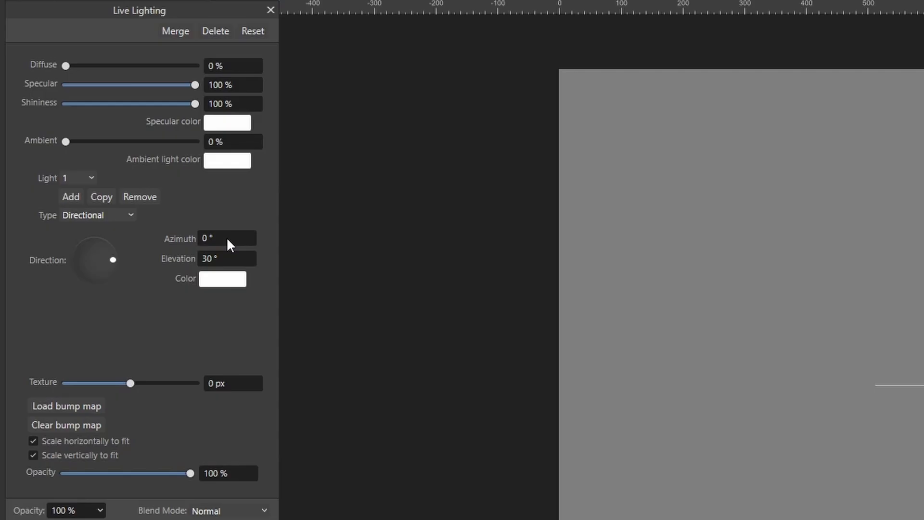
# Use RGB sliders to make light 1 pure red (255, 0, 0)
pyautogui.click(220, 281)
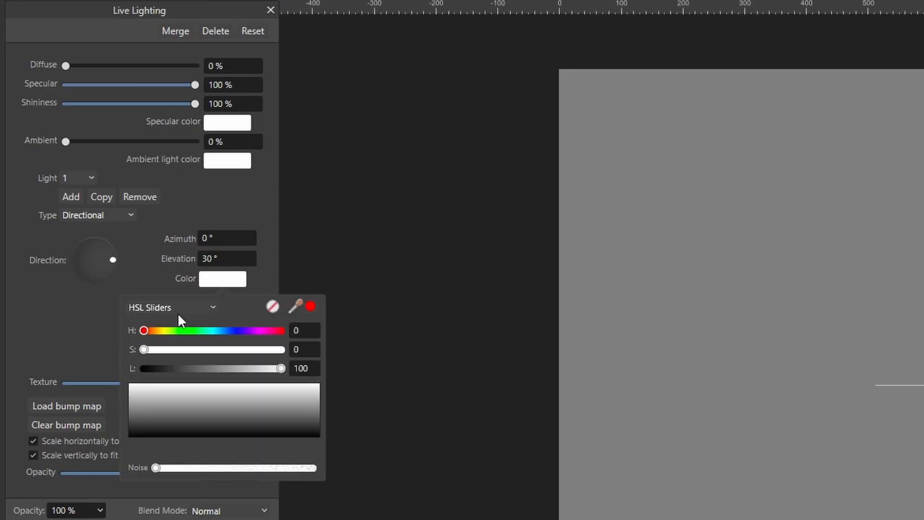
pyautogui.click(214, 308)
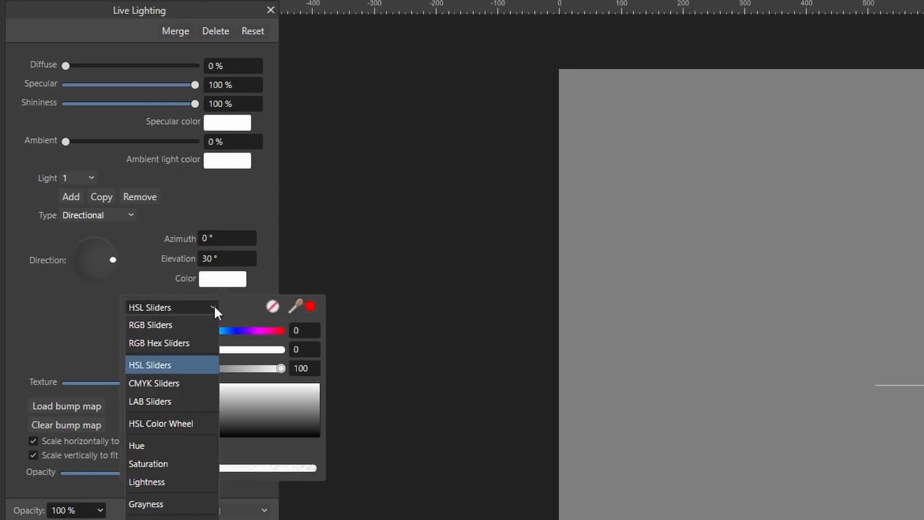
pyautogui.click(184, 324)
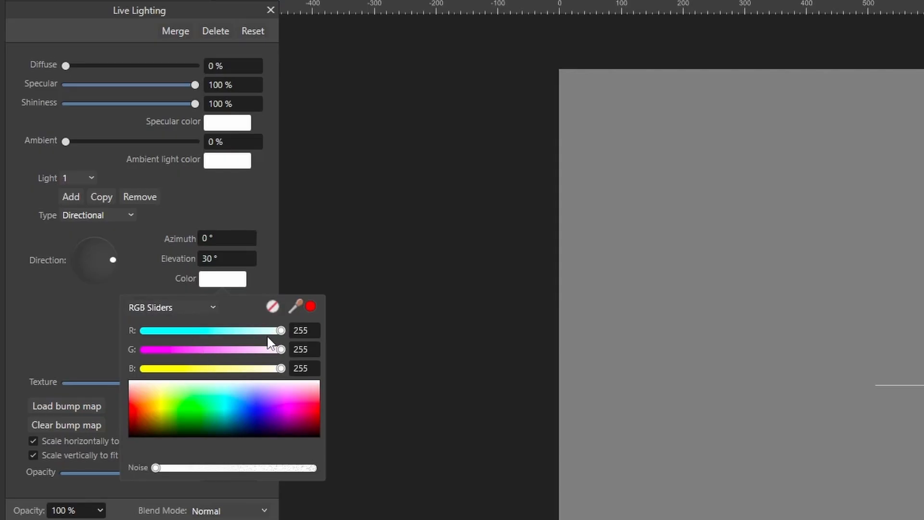
pyautogui.moveTo(281, 350); pyautogui.dragTo(114, 345)
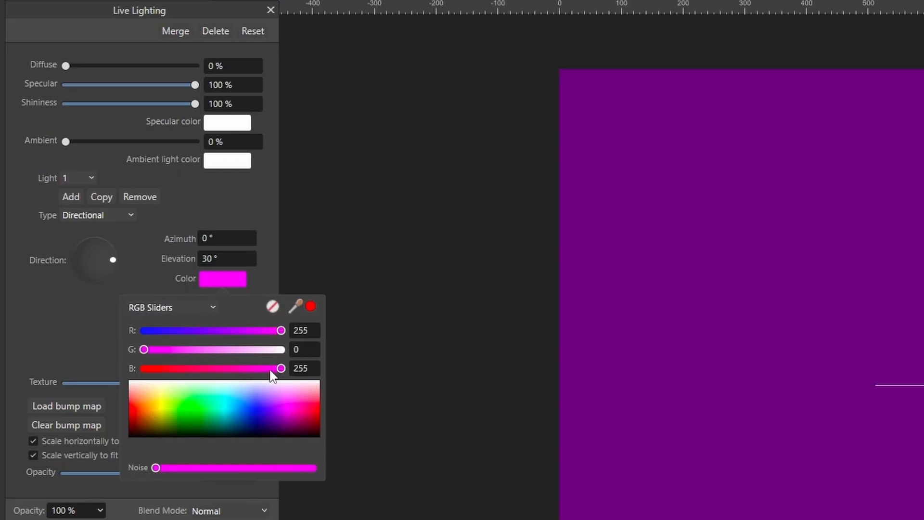
pyautogui.moveTo(280, 369); pyautogui.dragTo(54, 354)
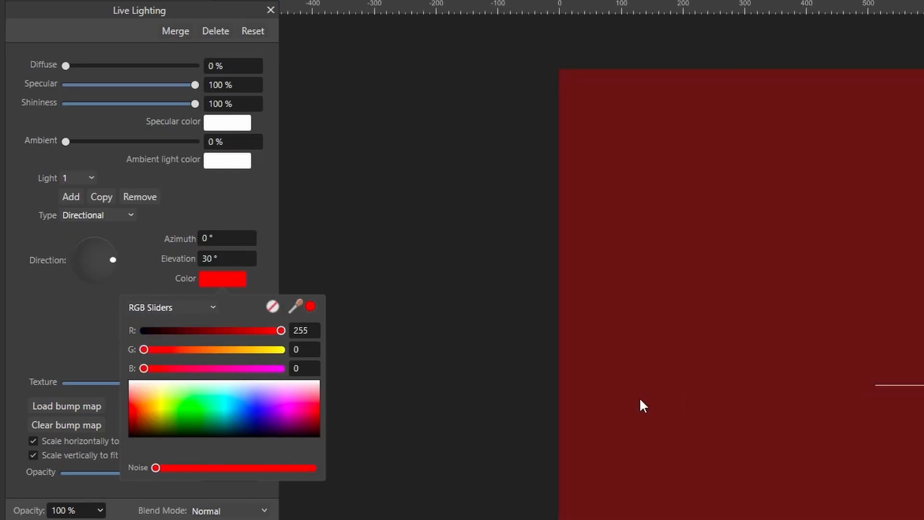
pyautogui.click(79, 316)
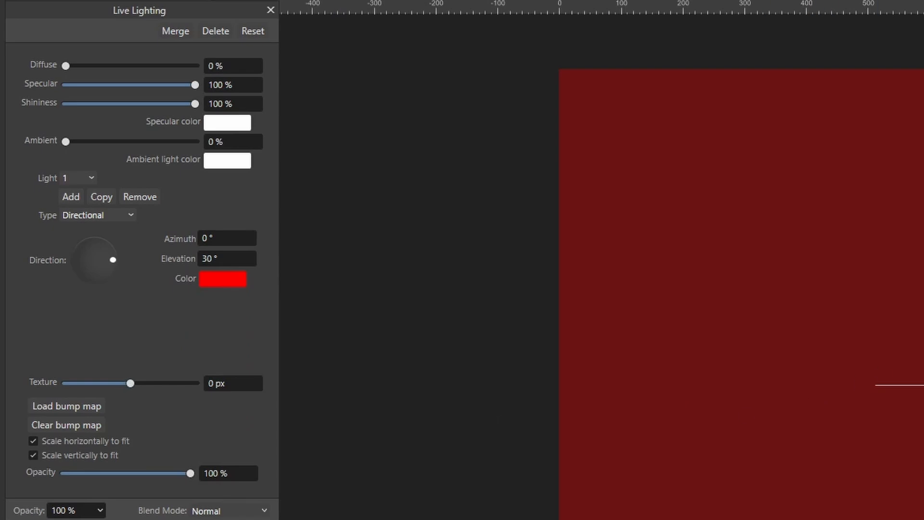
# Set the lighting's Texture value to 15 px
pyautogui.click(213, 385)
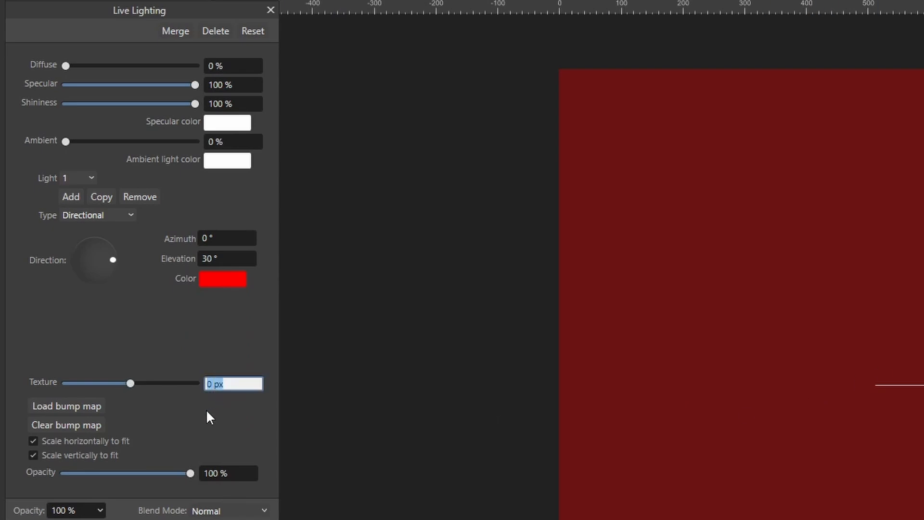
pyautogui.write('15')
pyautogui.press('Return')
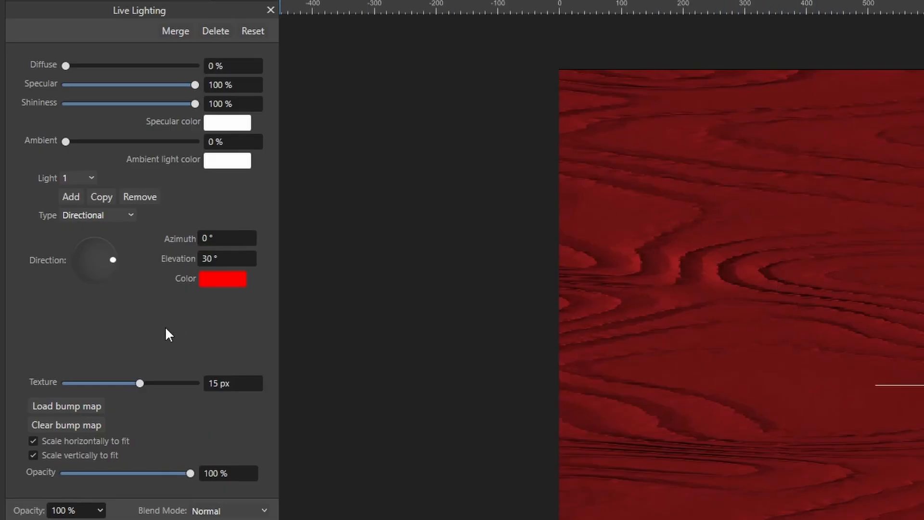
# Add a second light, make it Directional and set its azimuth to -90°
pyautogui.click(73, 195)
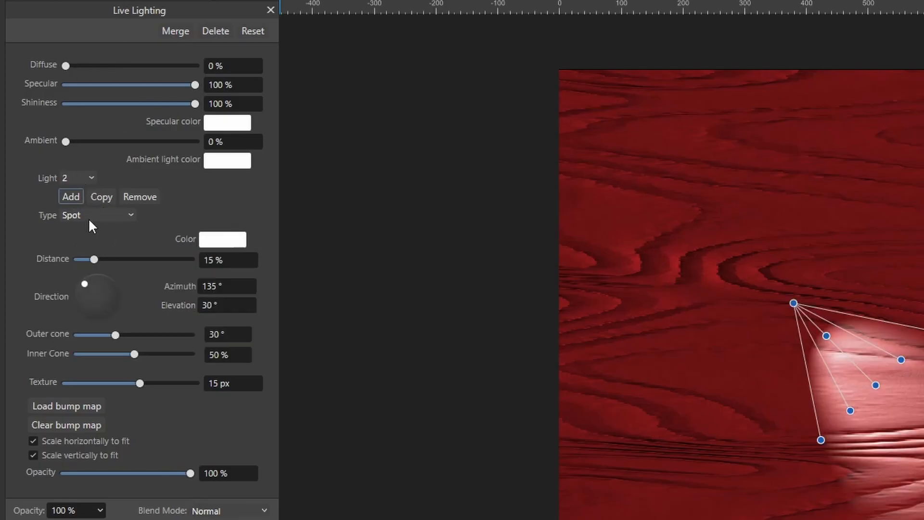
pyautogui.click(131, 214)
pyautogui.click(103, 270)
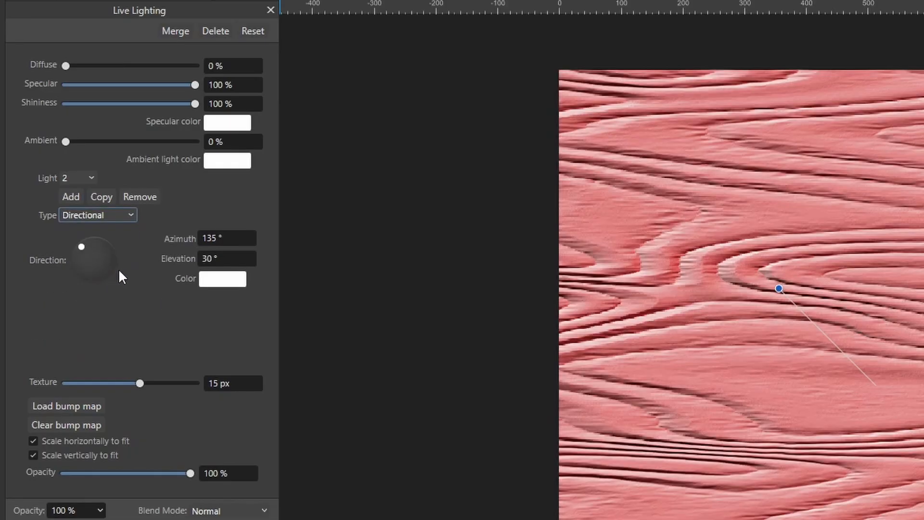
pyautogui.click(210, 238)
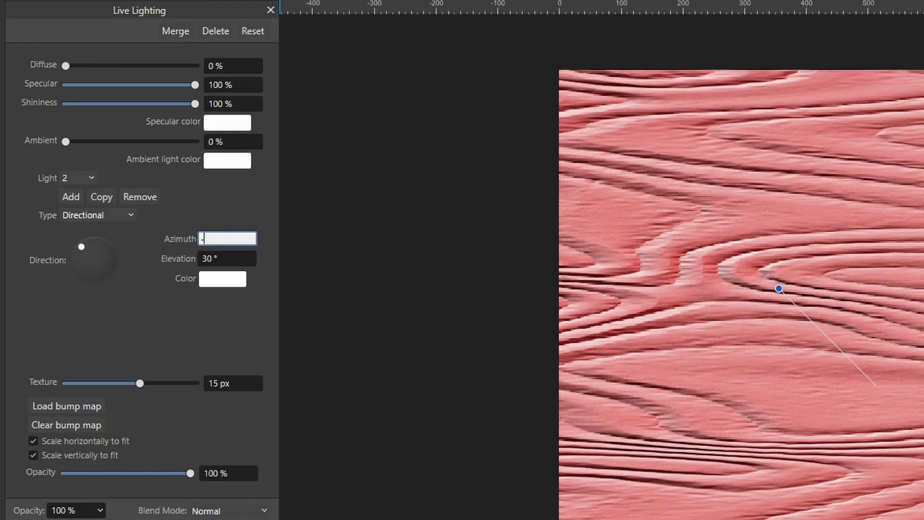
pyautogui.write('-90')
pyautogui.press('Return')
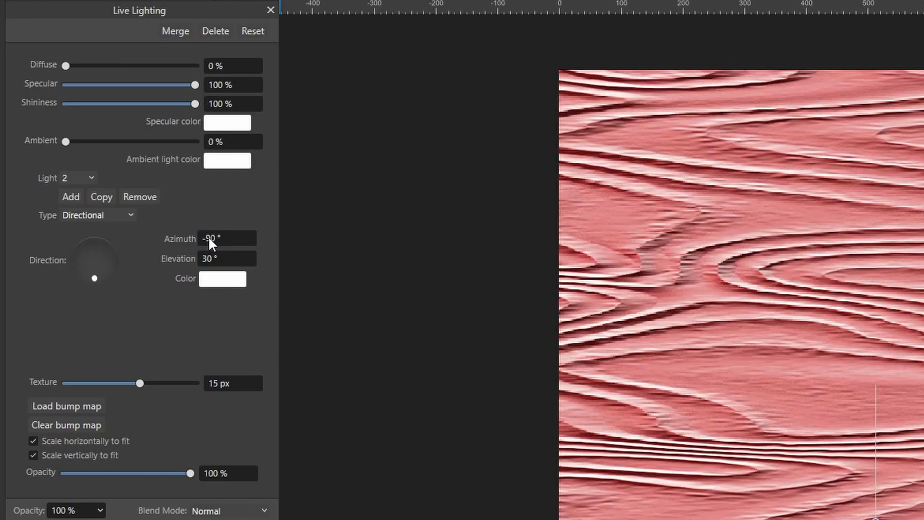
# Set light 2's color to pure green (0, 255, 0)
pyautogui.click(224, 284)
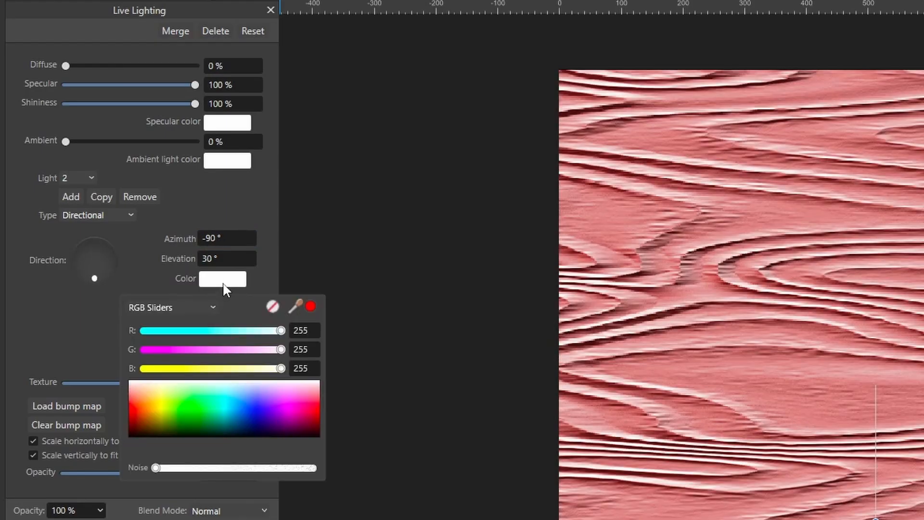
pyautogui.moveTo(281, 330); pyautogui.dragTo(143, 331)
pyautogui.moveTo(281, 368); pyautogui.dragTo(71, 357)
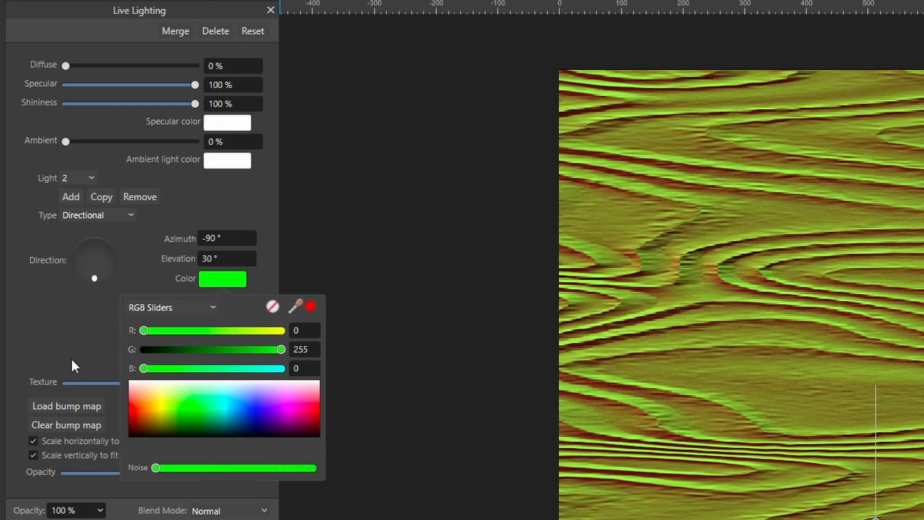
pyautogui.click(73, 345)
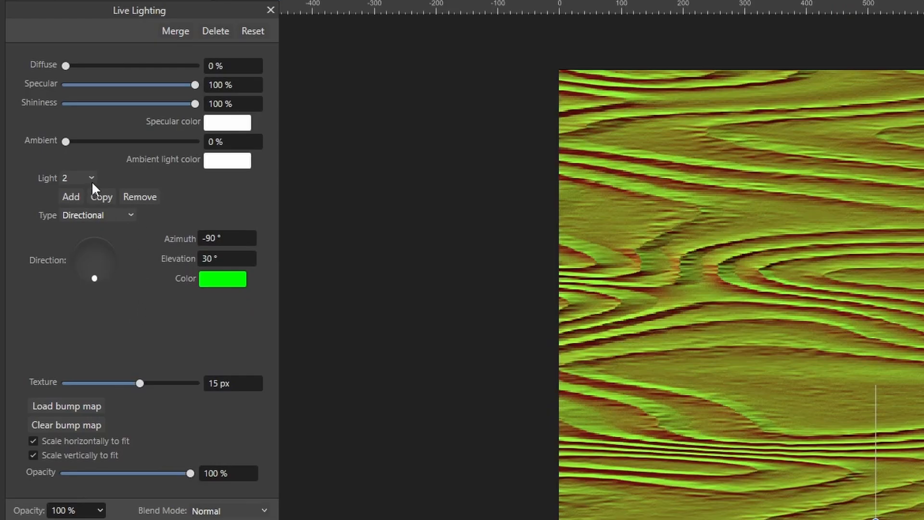
# Add a third light, make it Directional and set its elevation to 90°
pyautogui.click(71, 196)
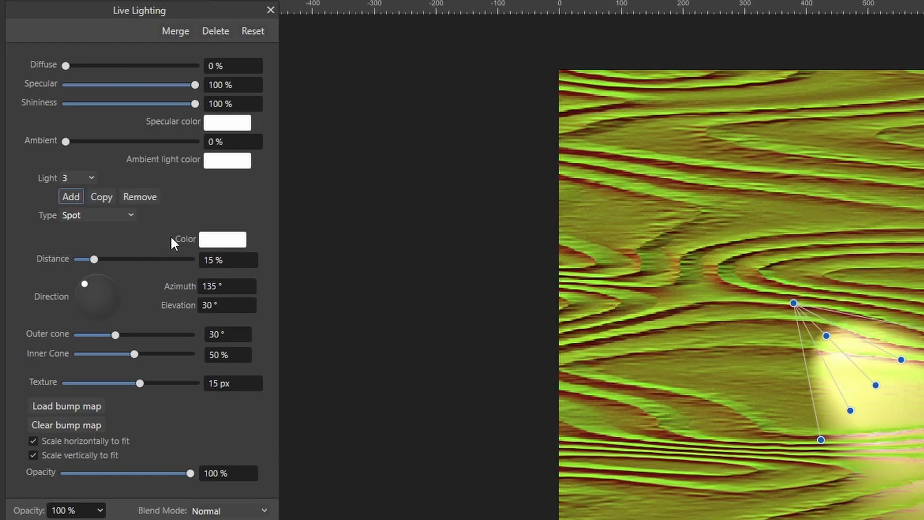
pyautogui.click(90, 216)
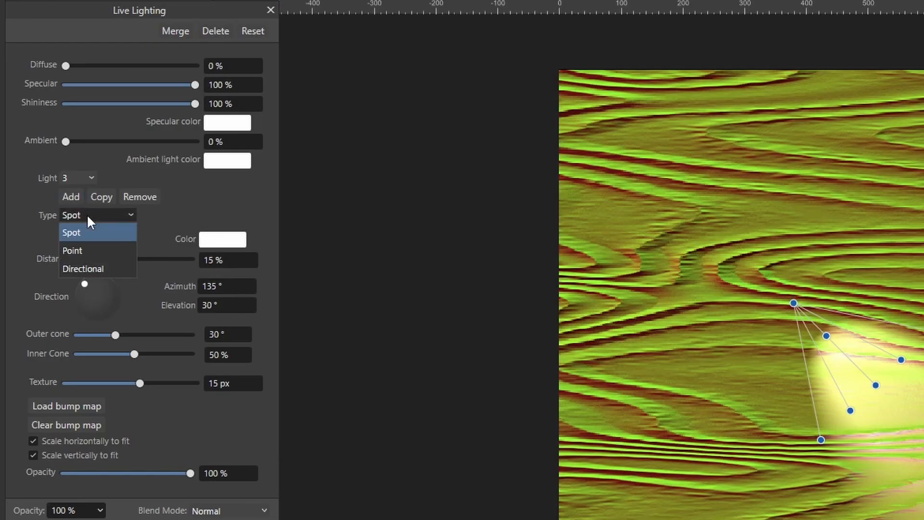
pyautogui.click(85, 266)
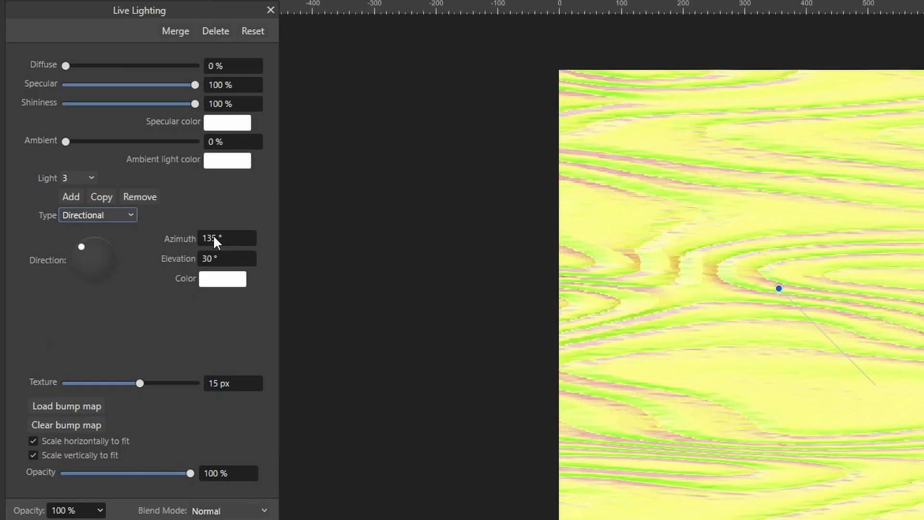
pyautogui.click(213, 239)
pyautogui.press('Tab')
pyautogui.write('90')
pyautogui.press('Return')
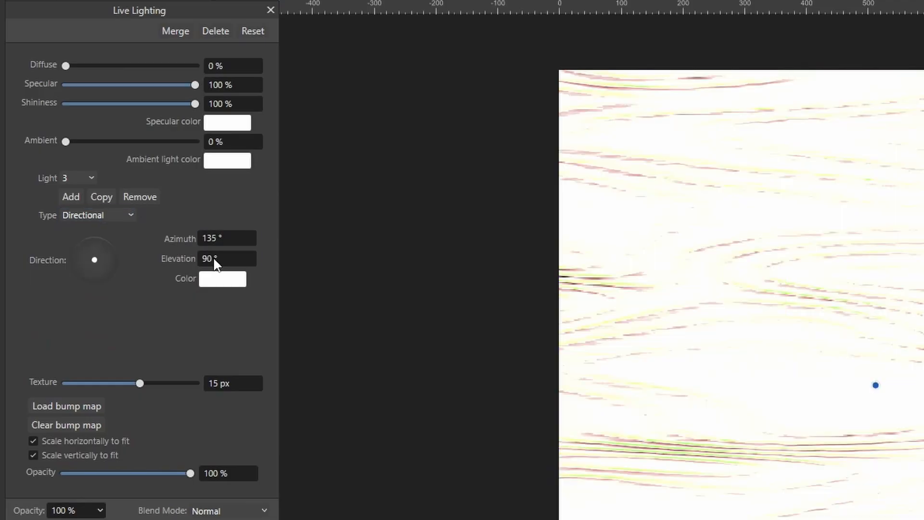
# Set light 3's color to pure blue by reducing red and green to 0
pyautogui.click(223, 280)
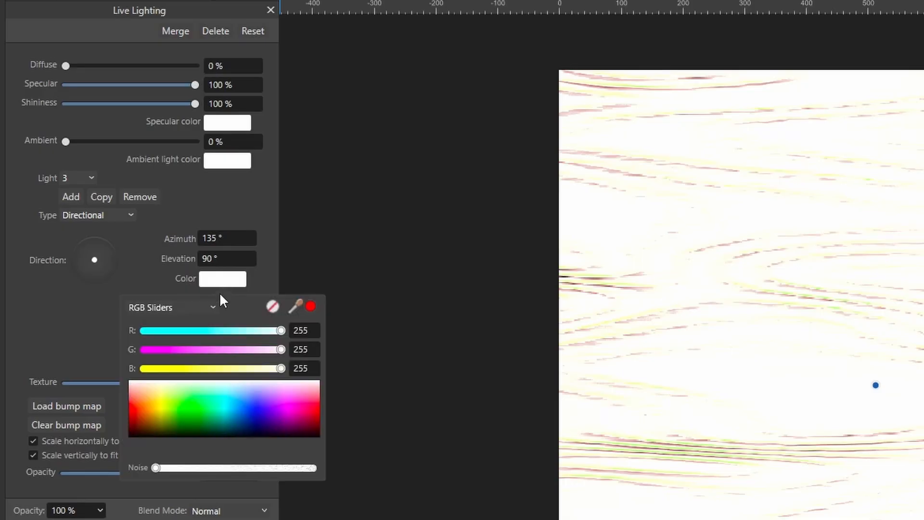
pyautogui.moveTo(278, 332); pyautogui.dragTo(87, 328)
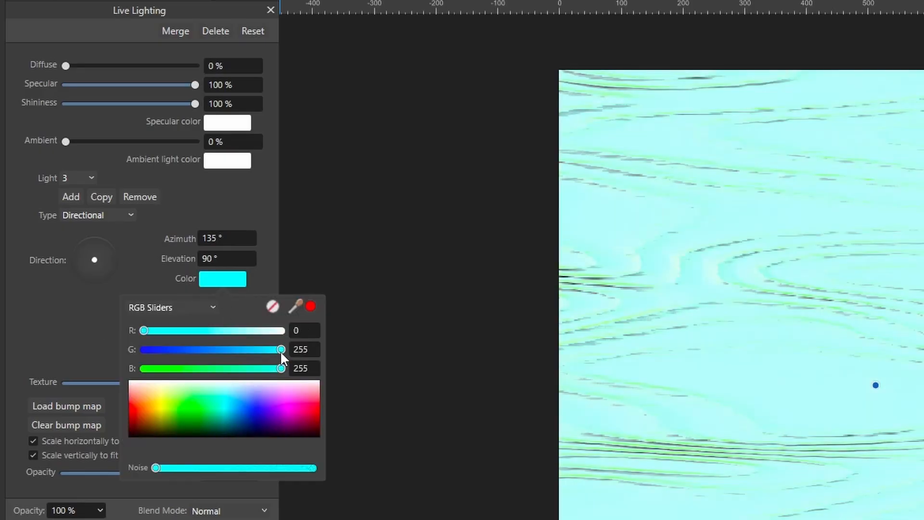
pyautogui.moveTo(281, 350); pyautogui.dragTo(126, 351)
pyautogui.click(76, 326)
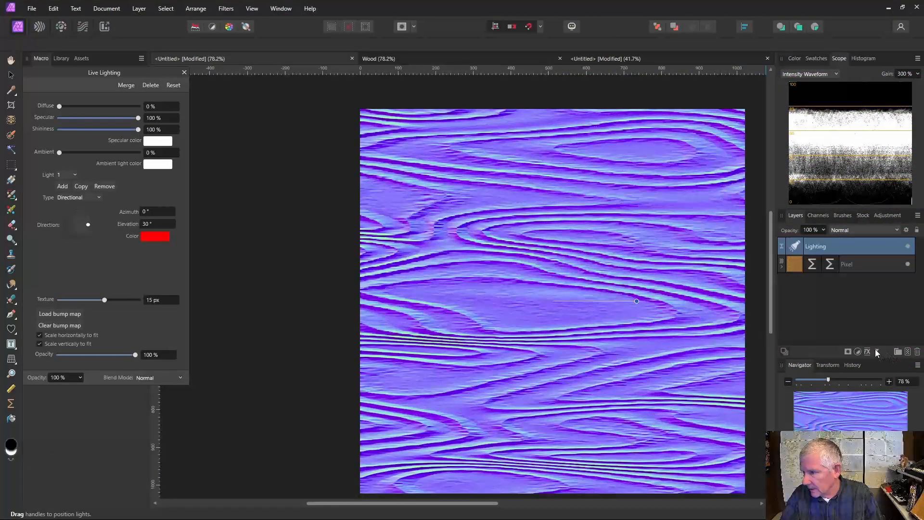
# Add a live Procedural Texture filter above the Lighting layer and move its dialog clear of the image
pyautogui.click(877, 351)
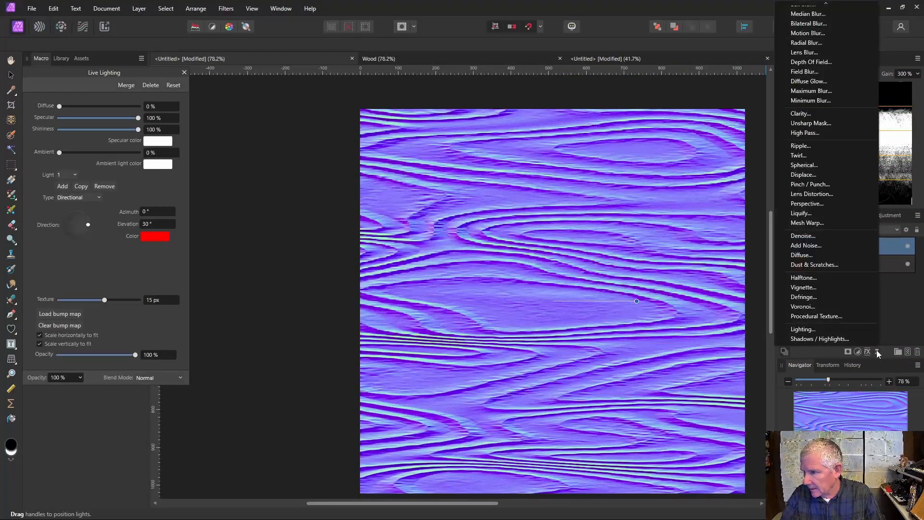
pyautogui.click(828, 316)
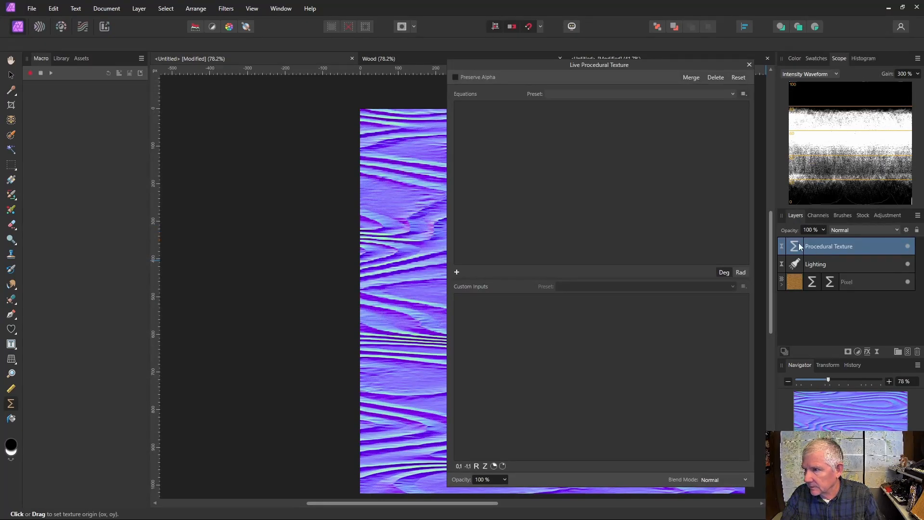
pyautogui.moveTo(684, 65); pyautogui.dragTo(259, 56)
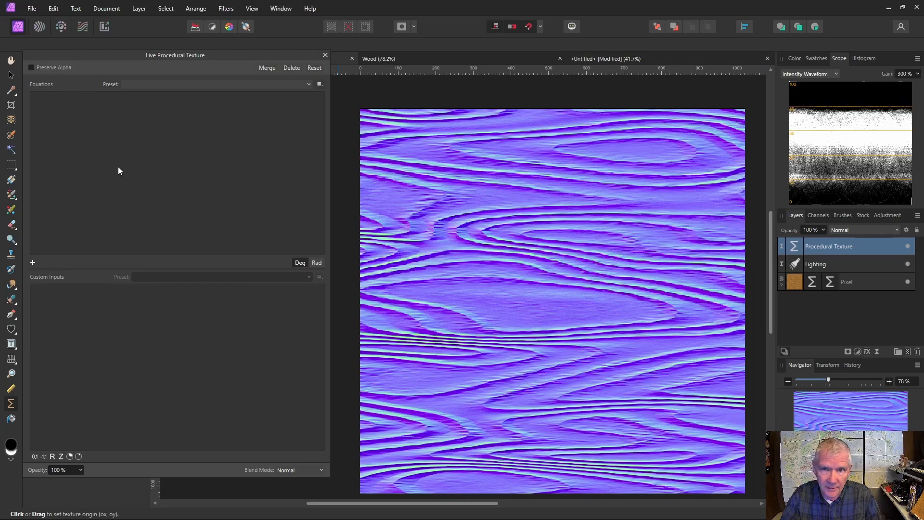
# Add an empty equation and three custom inputs with the 0,1 range to the new procedural texture
pyautogui.click(33, 262)
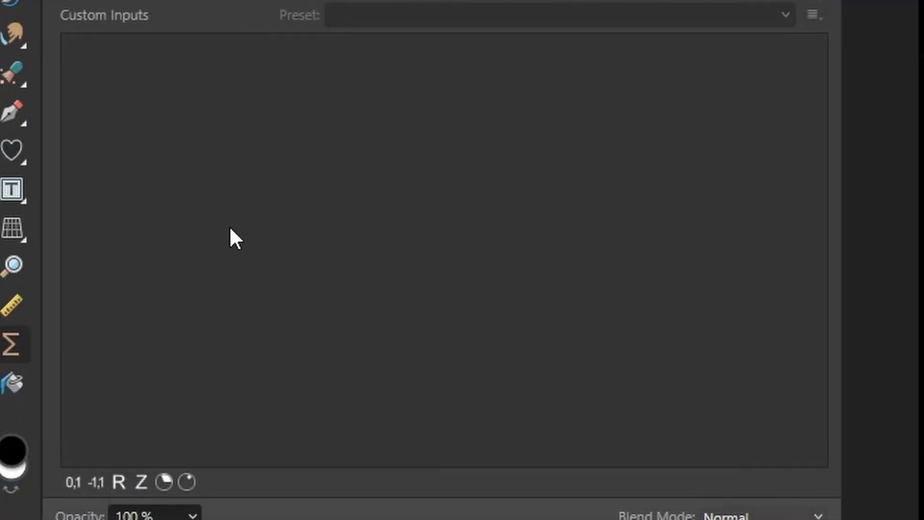
pyautogui.click(72, 481)
pyautogui.click(72, 482)
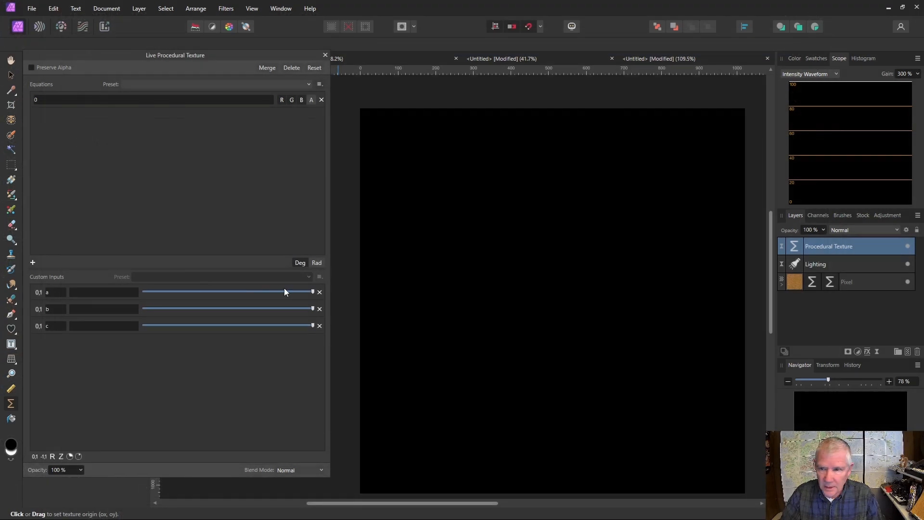
# Rename custom input a to id and give it the description Diffuse
pyautogui.click(79, 295)
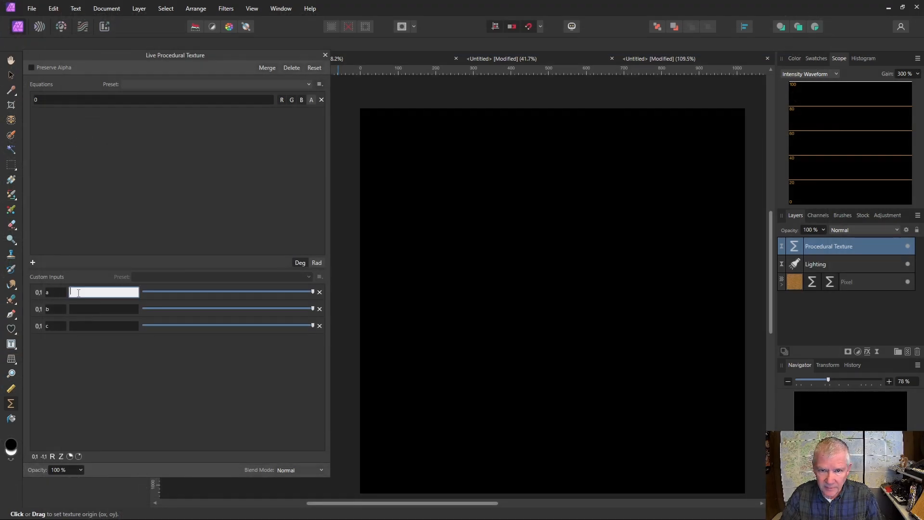
pyautogui.hotkey('shift', 'Tab')
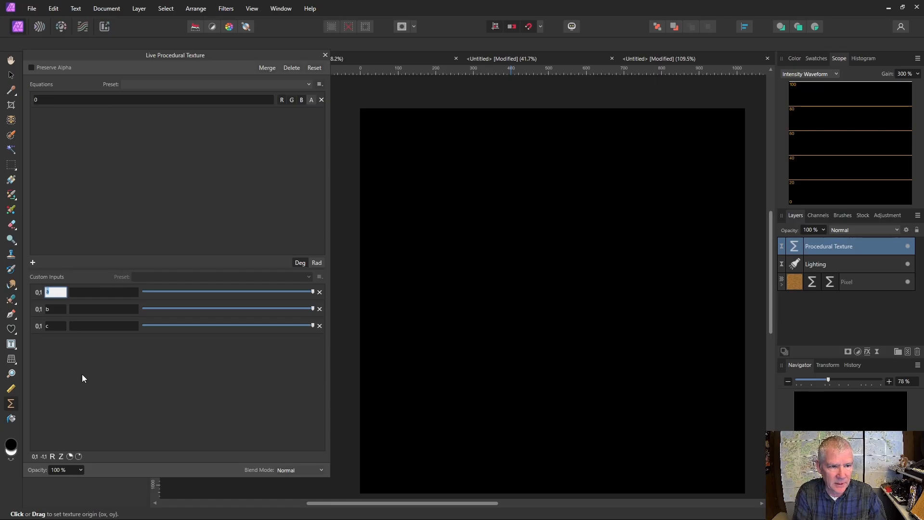
pyautogui.press('BackSpace')
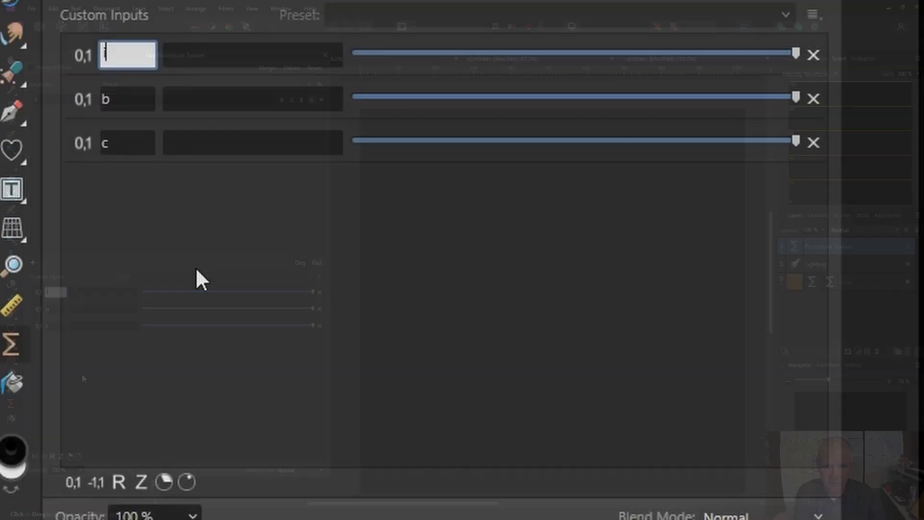
pyautogui.write('id')
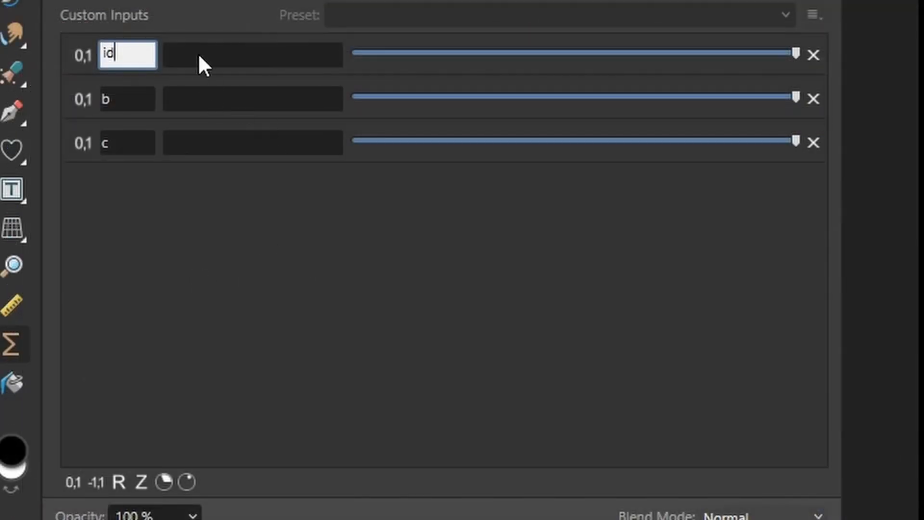
pyautogui.click(201, 54)
pyautogui.write('Di')
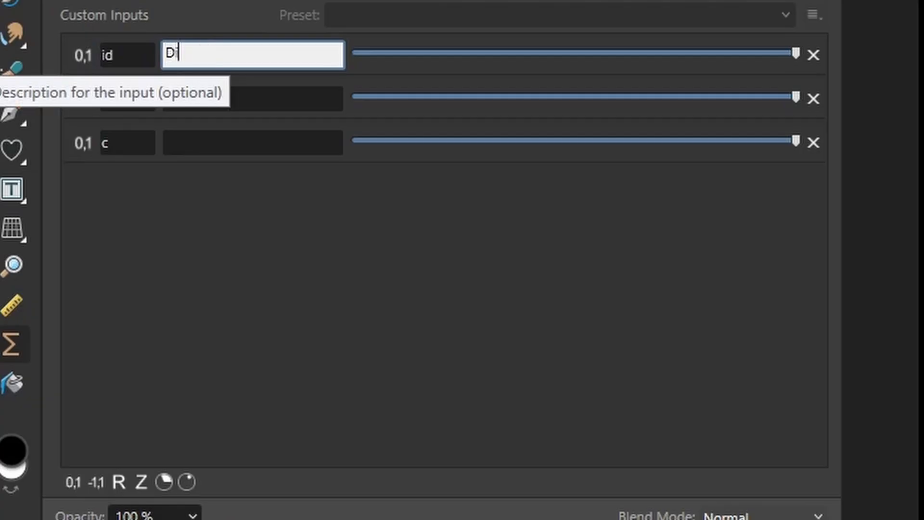
pyautogui.write('ffuse')
pyautogui.press('Return')
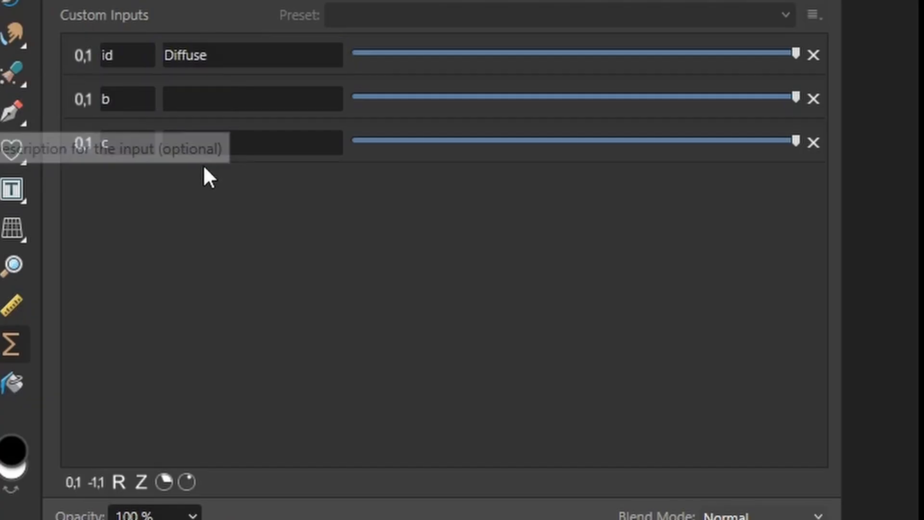
# Rename custom input b to is and describe it as Specular
pyautogui.click(134, 99)
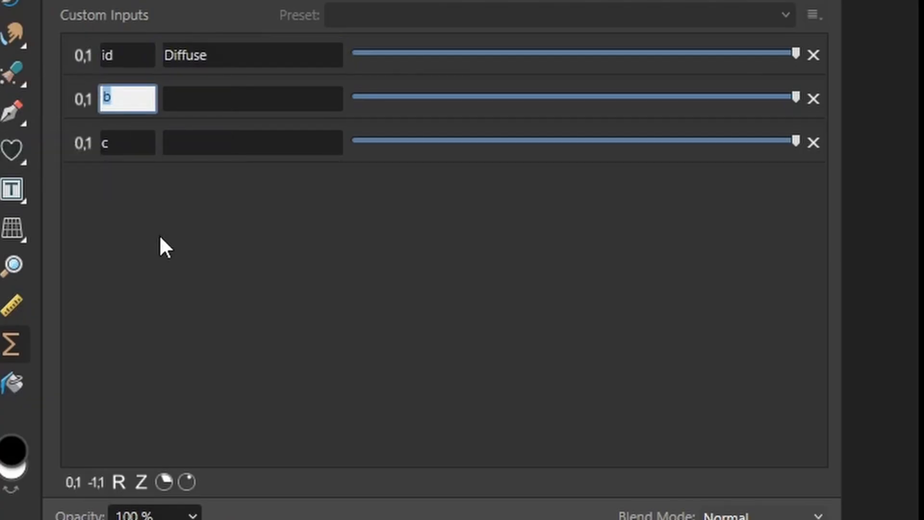
pyautogui.write('is')
pyautogui.click(213, 104)
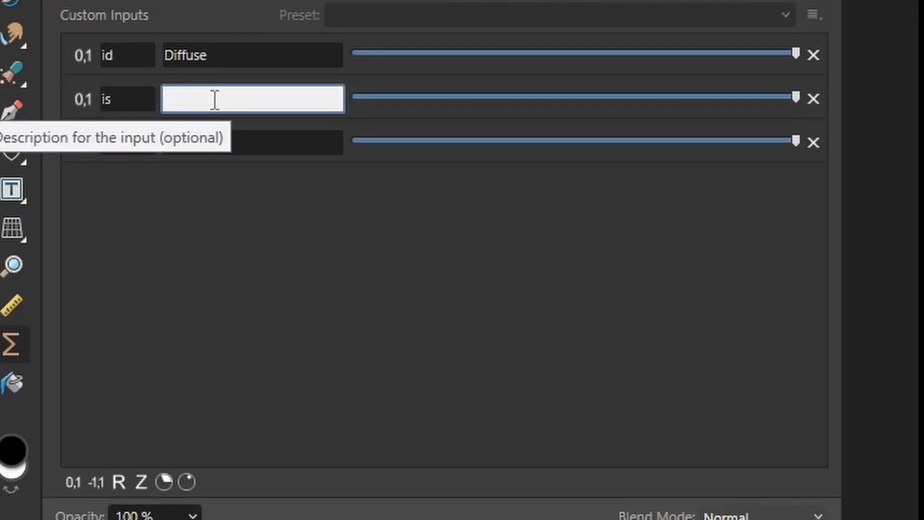
pyautogui.write('Specular')
# Give custom input c the description Ambient and rename it to ia
pyautogui.click(195, 142)
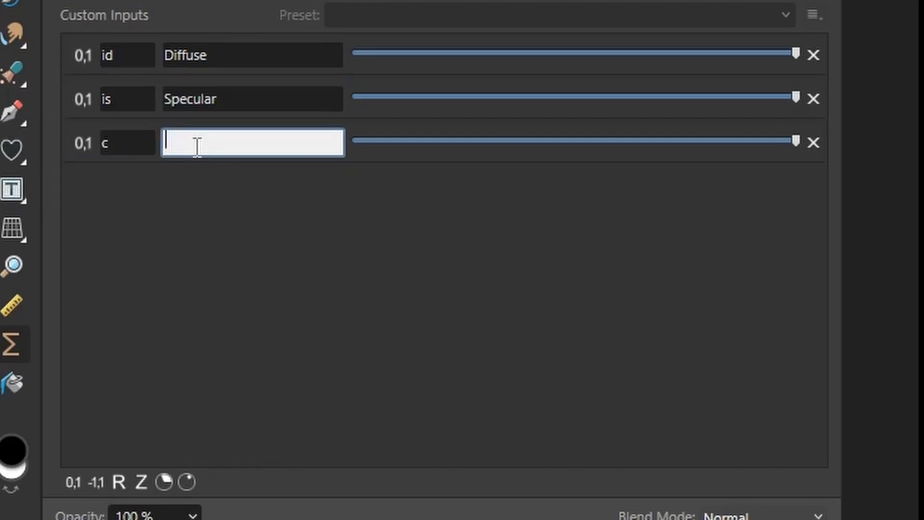
pyautogui.write('Ab')
pyautogui.press('BackSpace')
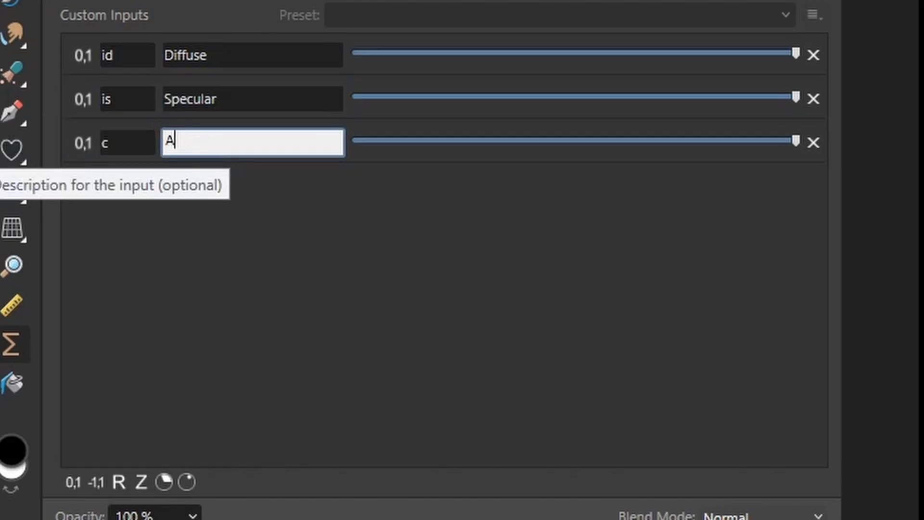
pyautogui.write('mbient')
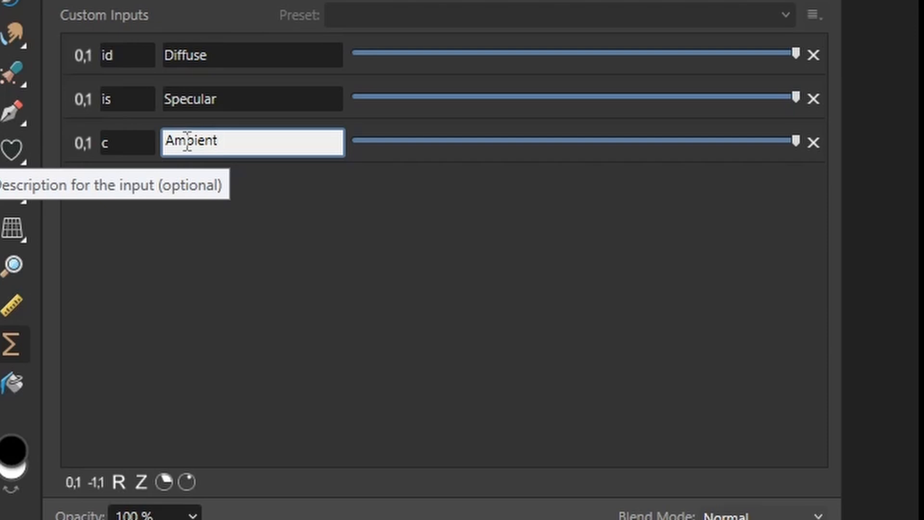
pyautogui.click(122, 141)
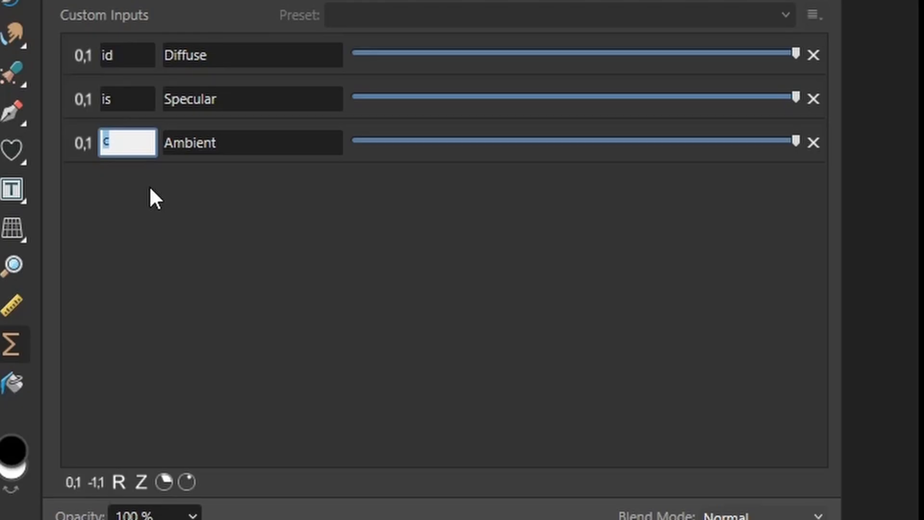
pyautogui.write('ia')
# Start the empty equation with the normal-vector variable: var nm=norm(debump(R,G,B);
pyautogui.write('var')
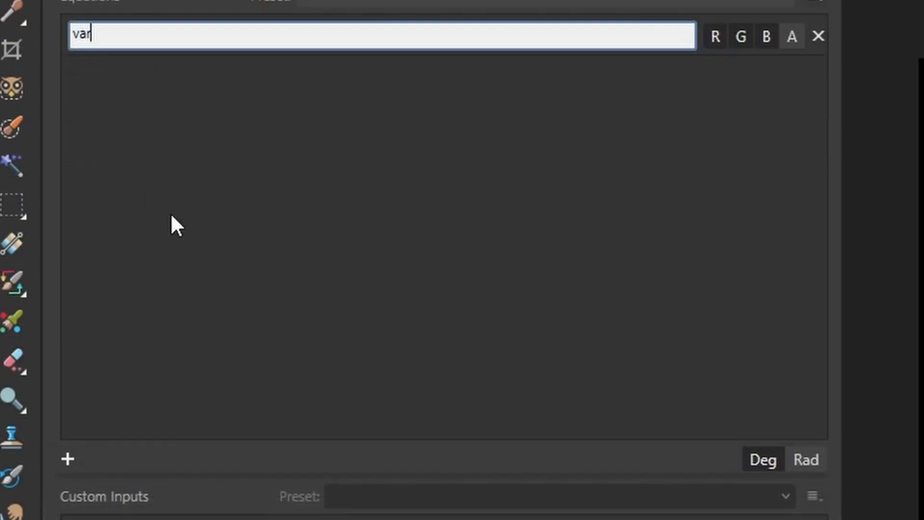
pyautogui.write(' nm')
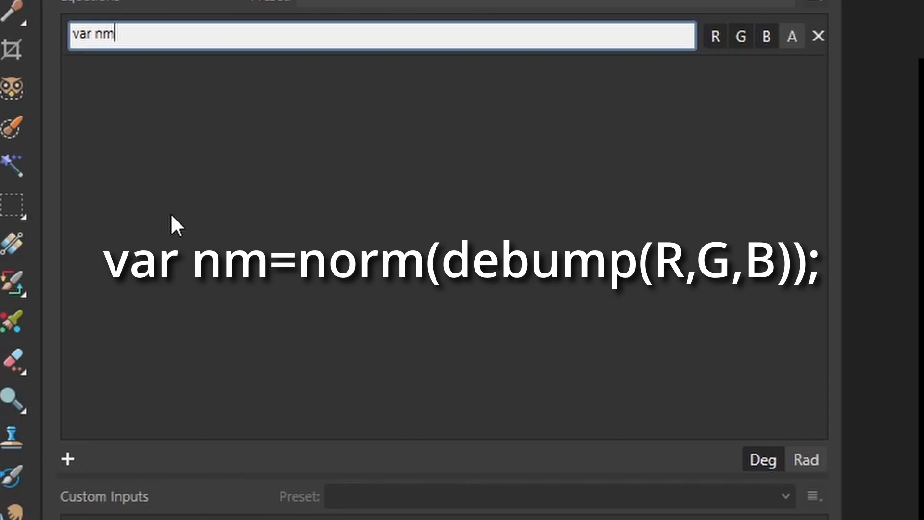
pyautogui.write('=norm(de')
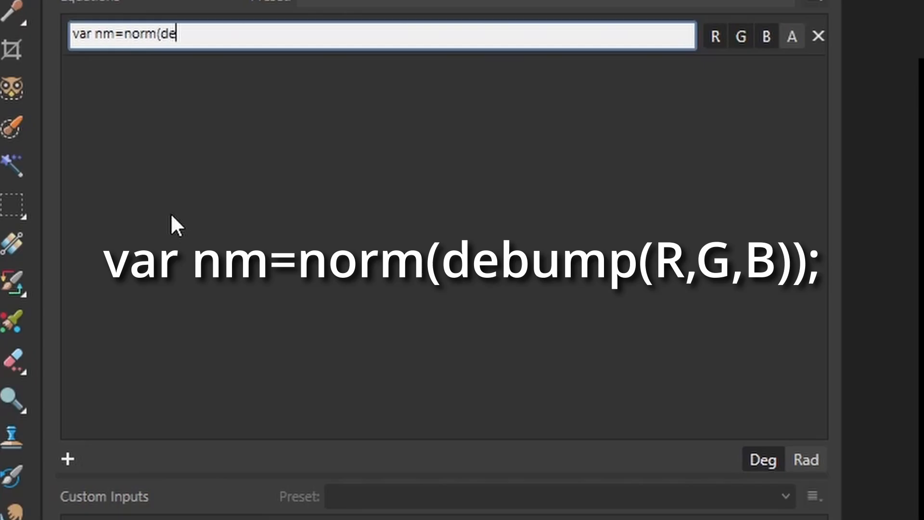
pyautogui.write('bump(R,G,')
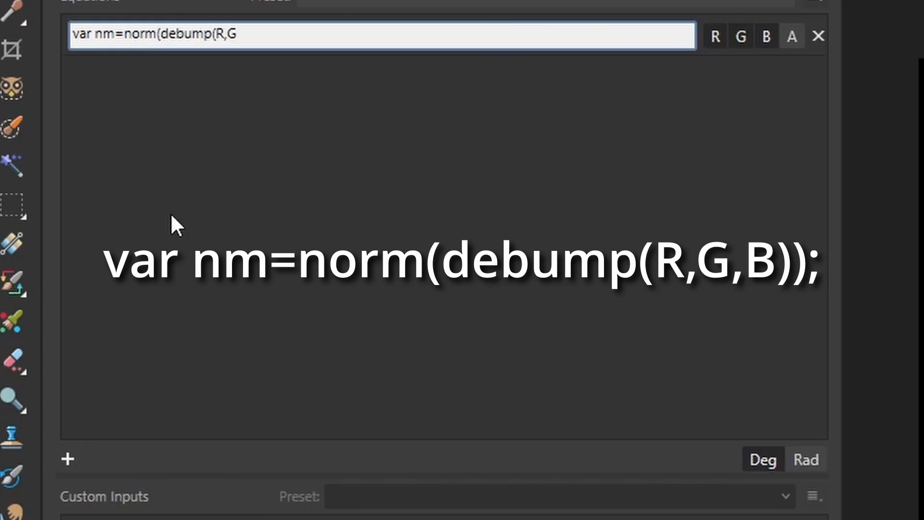
pyautogui.write('B)')
pyautogui.write(');')
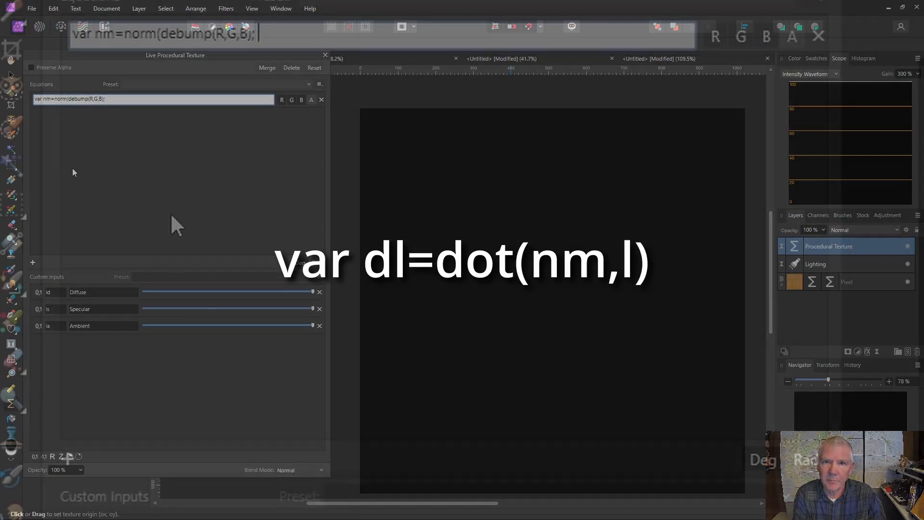
# Append the diffuse lighting term var dl=dot(nm,l) to the equation
pyautogui.write(' var ')
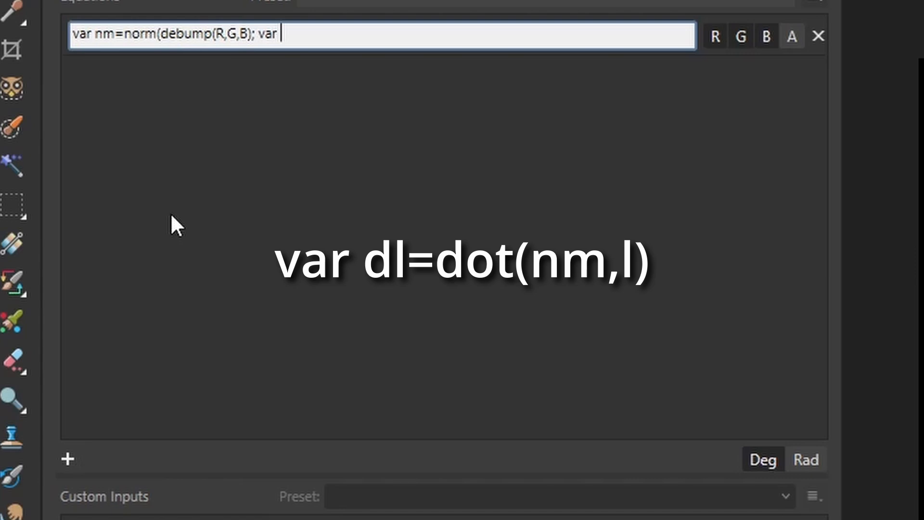
pyautogui.write('dl=dot(')
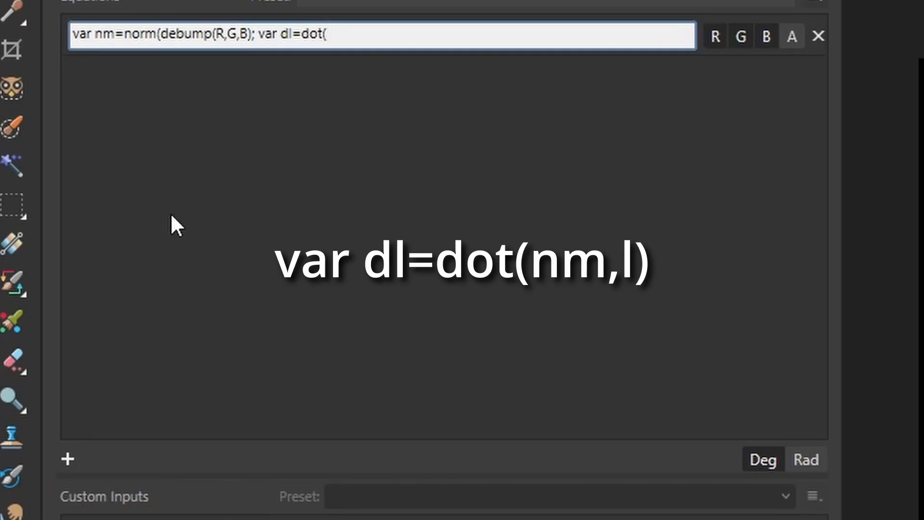
pyautogui.write('nm,l)')
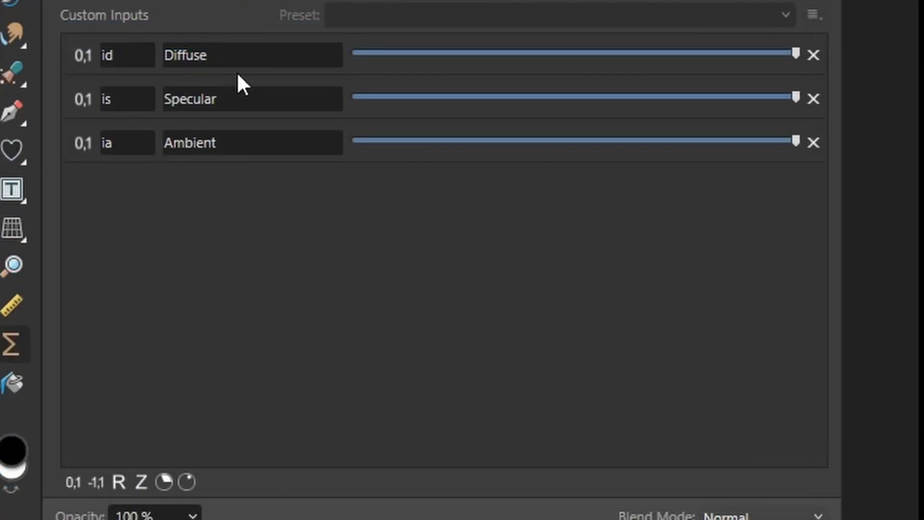
# Add two spherical direction custom inputs and name them l and e
pyautogui.click(186, 478)
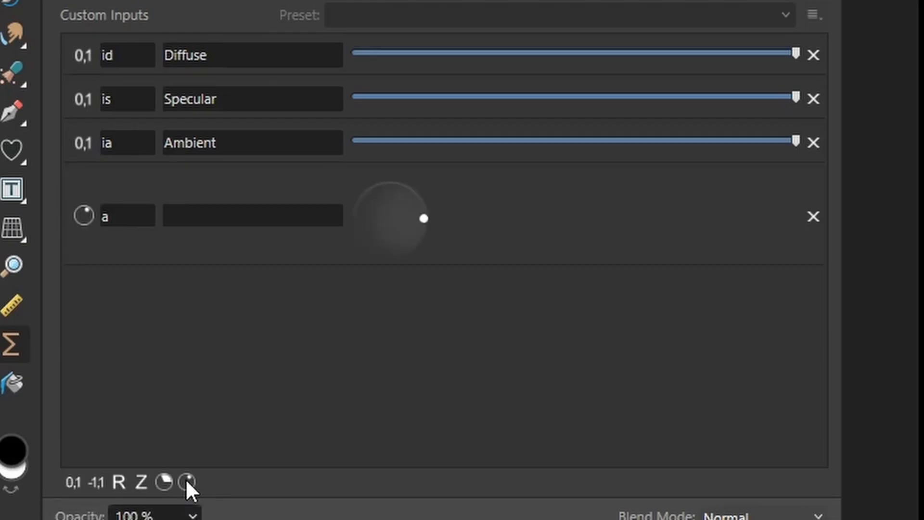
pyautogui.click(186, 479)
pyautogui.click(121, 216)
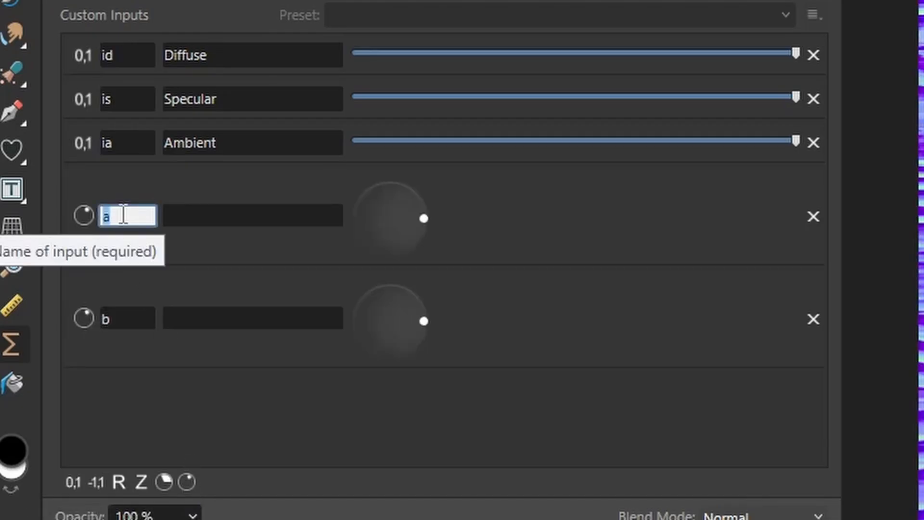
pyautogui.press('BackSpace')
pyautogui.write('l')
pyautogui.click(123, 324)
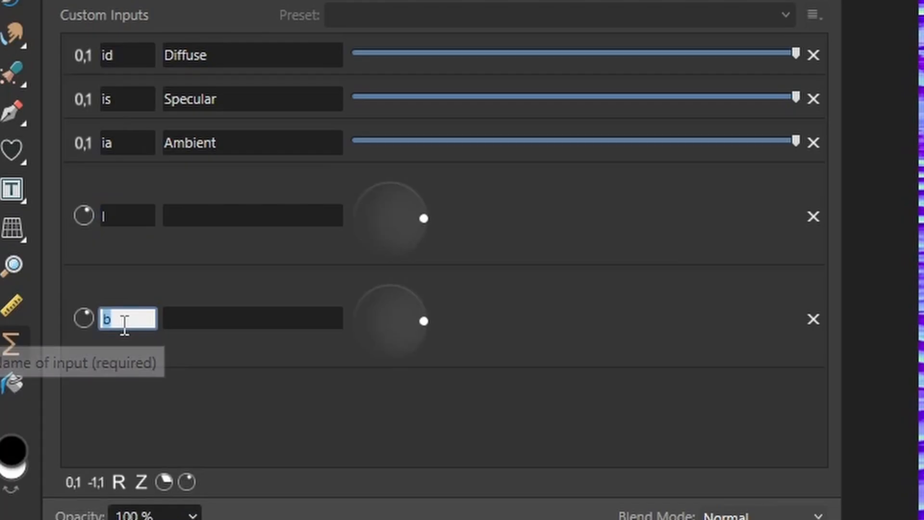
pyautogui.write('e')
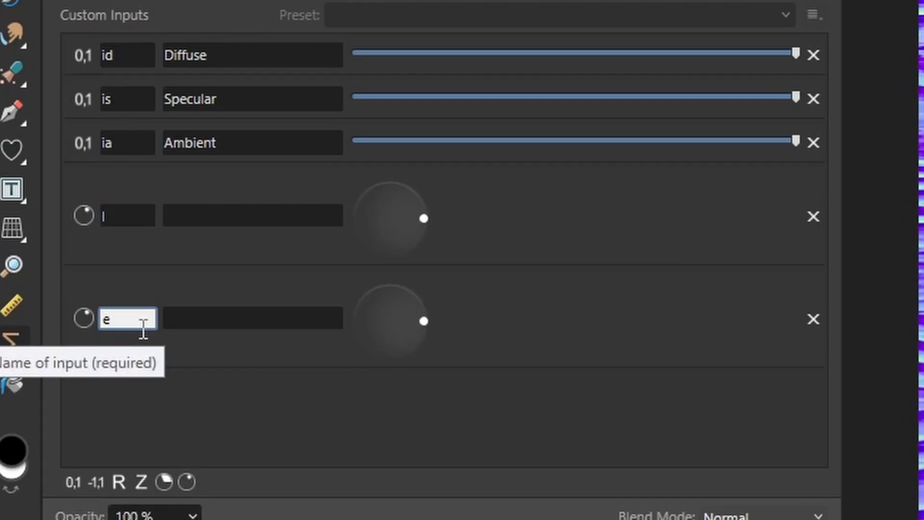
# Describe direction input l as Light and direction input e as View
pyautogui.click(195, 215)
pyautogui.write('L')
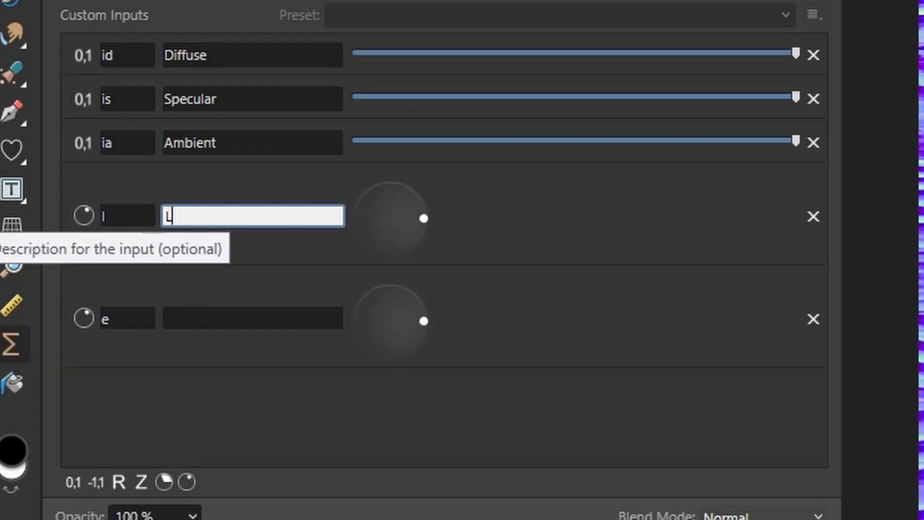
pyautogui.write('ight')
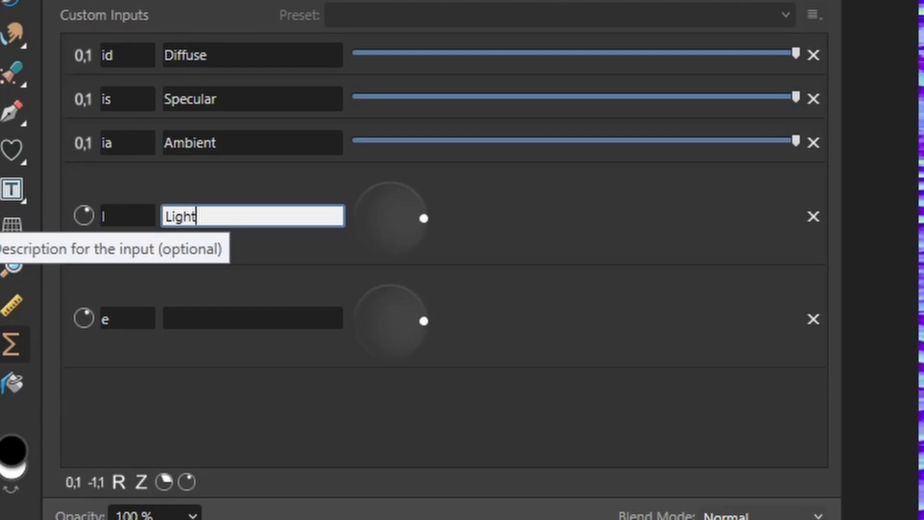
pyautogui.click(227, 318)
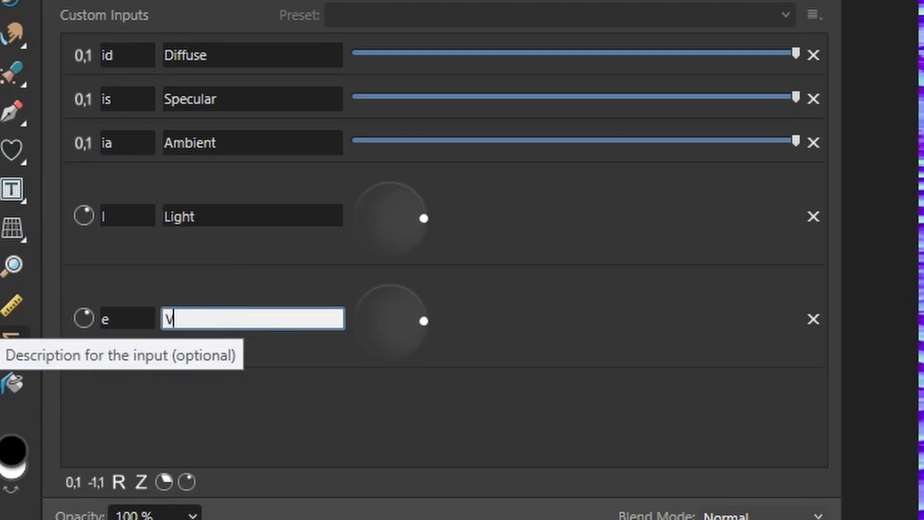
pyautogui.write('iew')
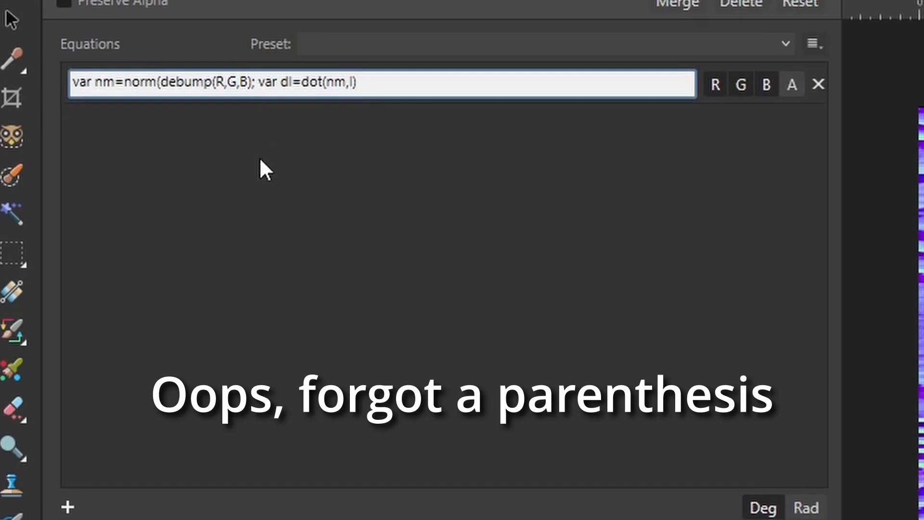
# Add the missing closing parenthesis after debump(R,G,B) in the equation and aim the Light direction input toward the upper left of its sphere
pyautogui.write(')')
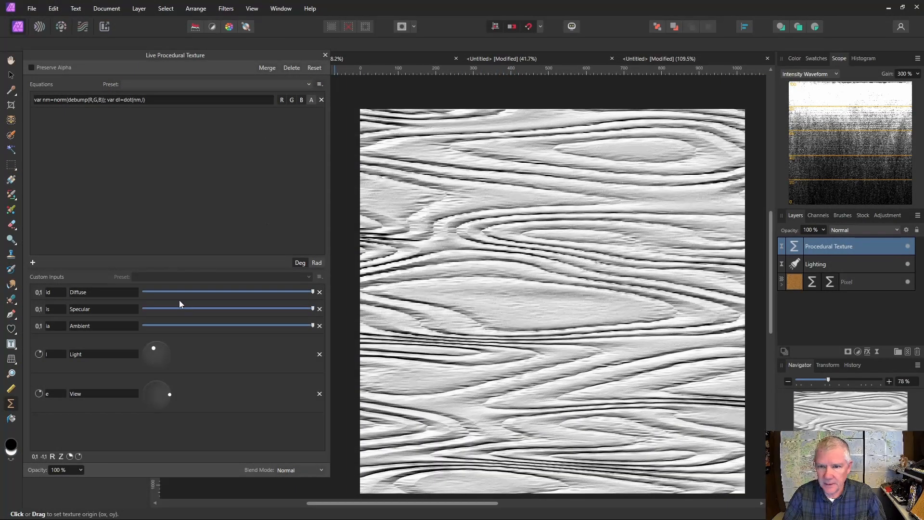
pyautogui.moveTo(154, 349)
pyautogui.mouseDown()
pyautogui.moveTo(165, 363)
pyautogui.moveTo(156, 368)
pyautogui.moveTo(147, 350)
pyautogui.moveTo(163, 361)
pyautogui.moveTo(151, 351)
pyautogui.mouseUp()
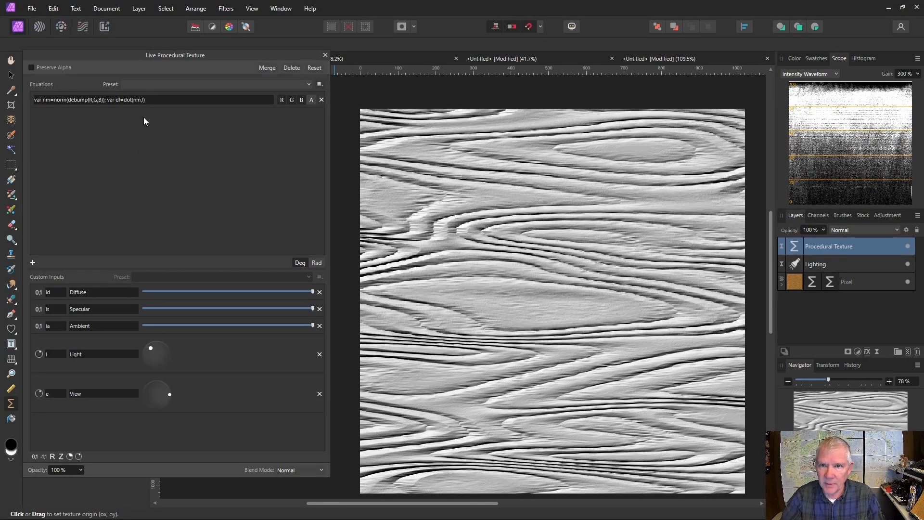
# Append the specular lighting term var sl=pow(dot(nm,norm(l+e)),sh) to the equation, separated by a semicolon
pyautogui.click(155, 100)
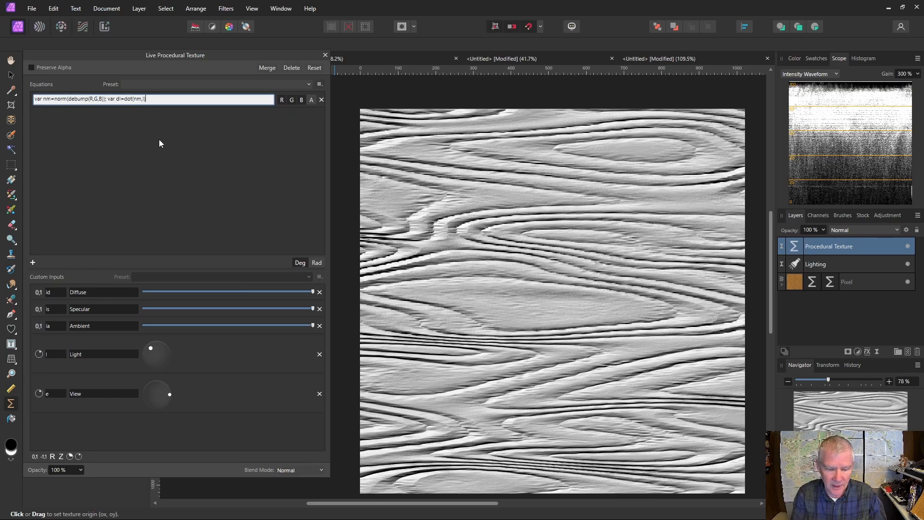
pyautogui.write(';')
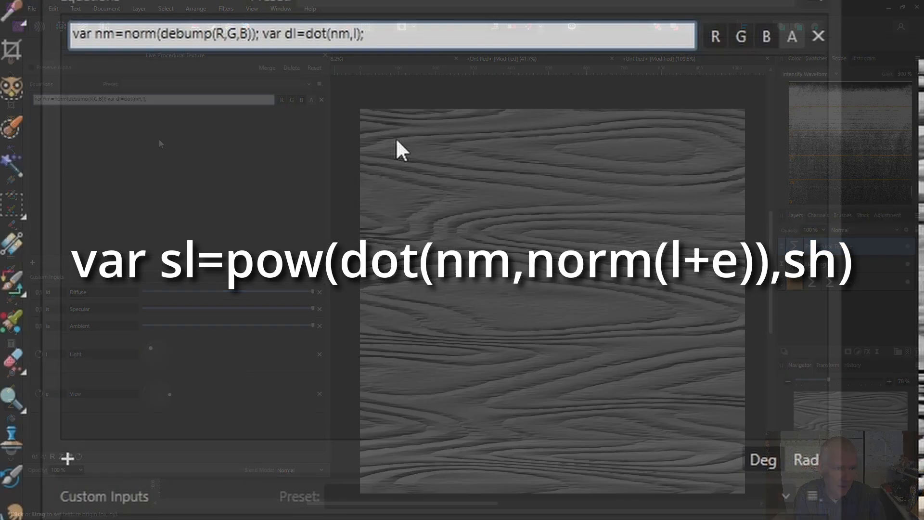
pyautogui.write('var s')
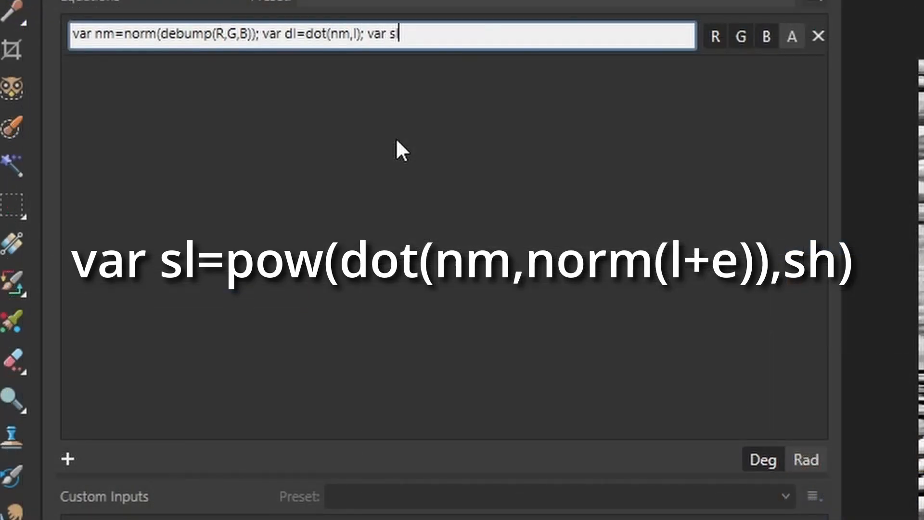
pyautogui.write('l=po')
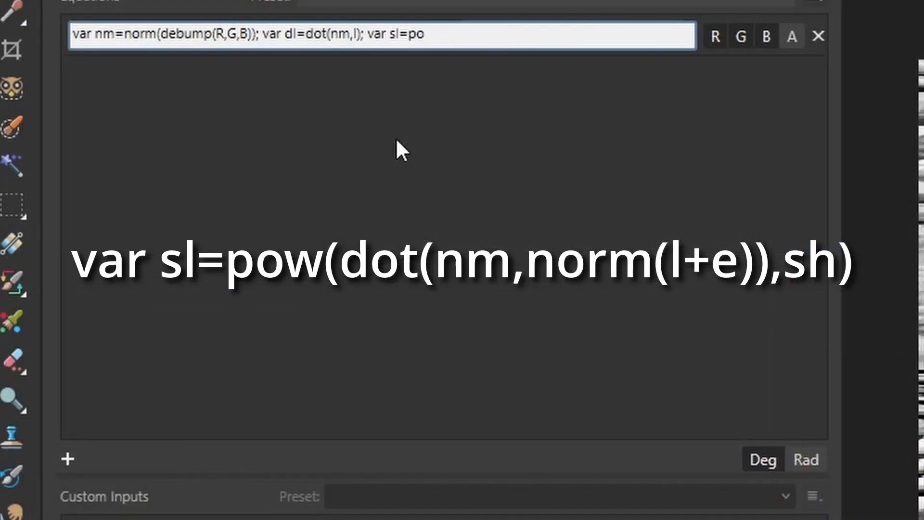
pyautogui.write('w(')
pyautogui.write('dot')
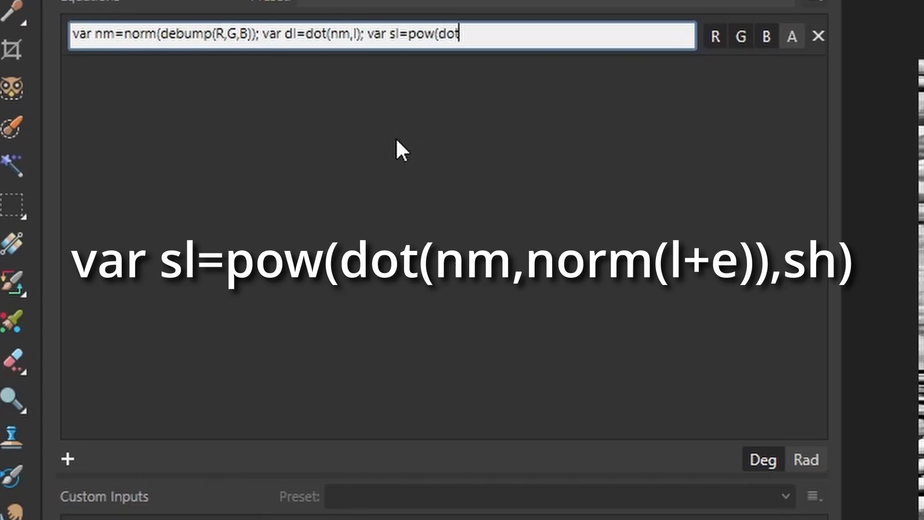
pyautogui.write('(nm,norm')
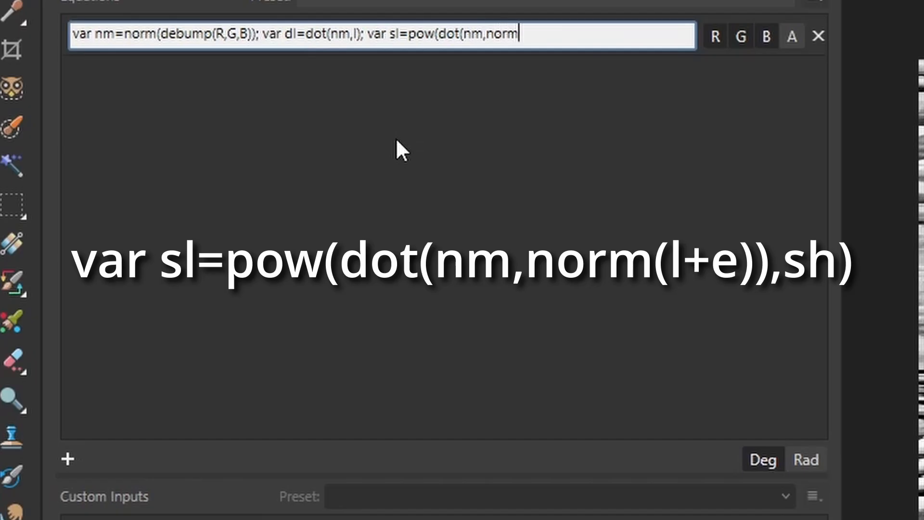
pyautogui.write('(l+e)),sh)')
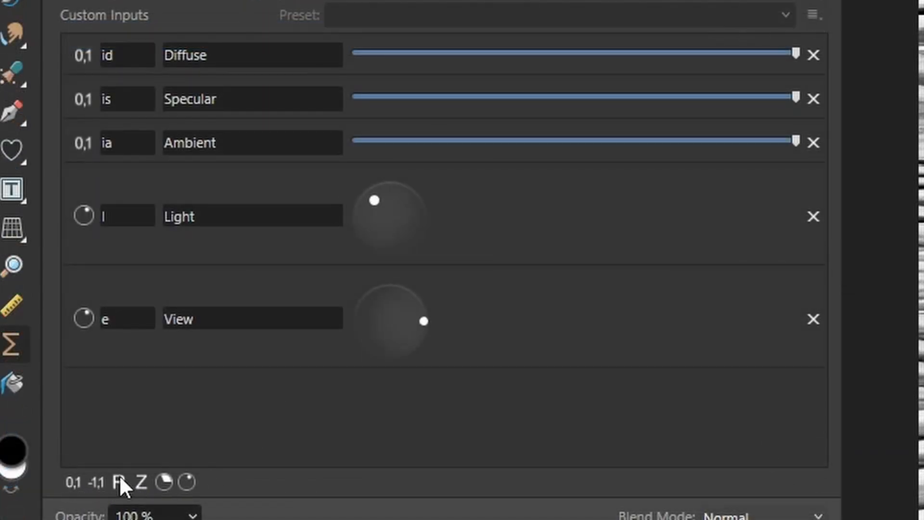
# Add an unrestricted real-number custom input named sh with the description Shiny
pyautogui.click(119, 481)
pyautogui.doubleClick(141, 392)
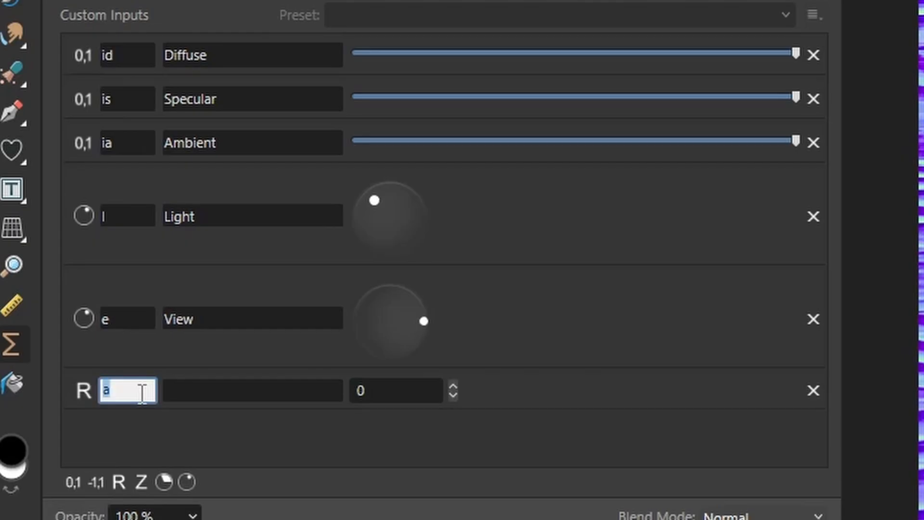
pyautogui.write('sh')
pyautogui.click(210, 393)
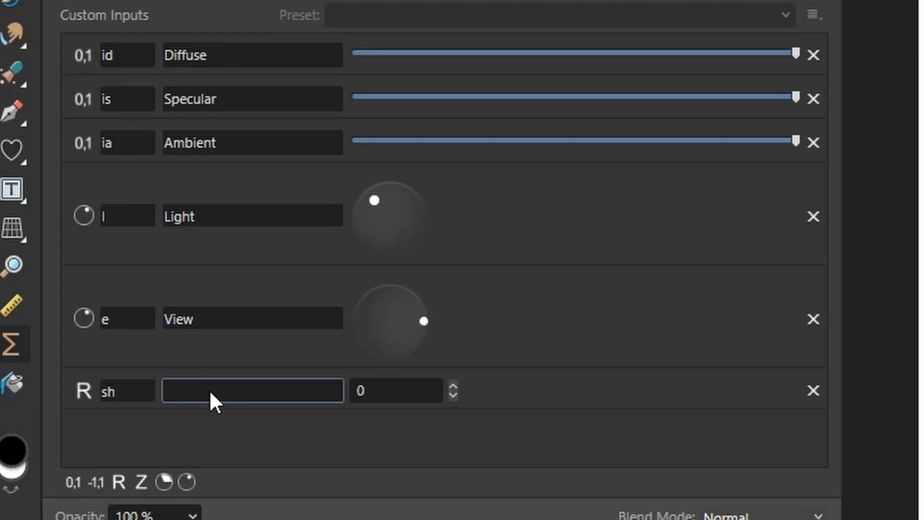
pyautogui.write('Shin')
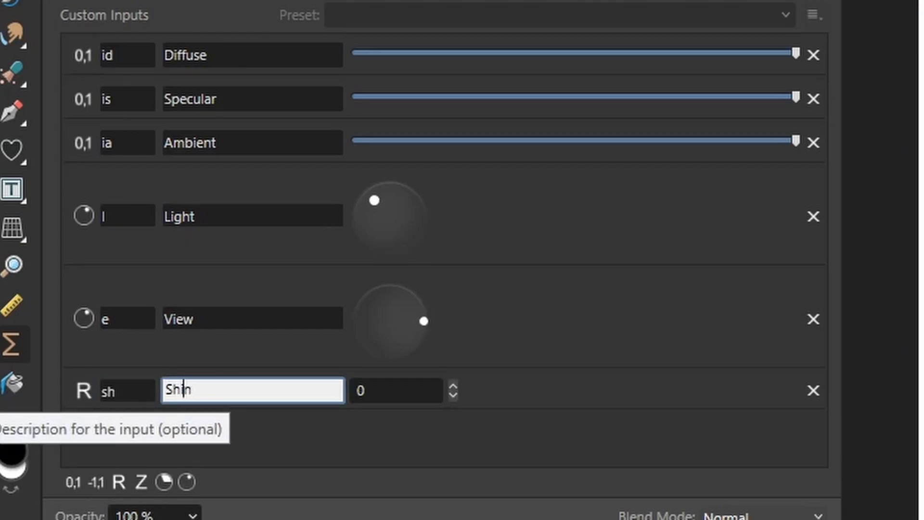
pyautogui.write('y')
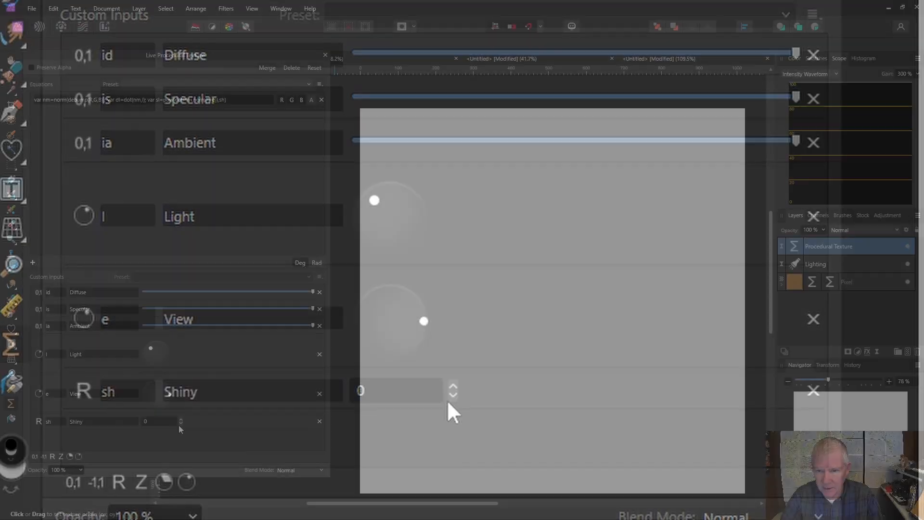
# Try Shiny values up to 19 and move the View direction inward from the right edge of its sphere
pyautogui.click(181, 420)
pyautogui.click(181, 420)
pyautogui.click(181, 420)
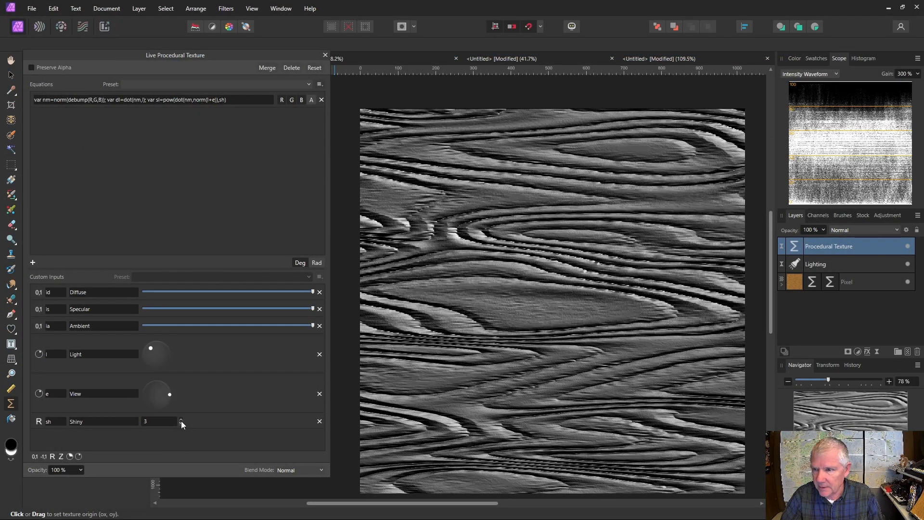
pyautogui.click(181, 420)
pyautogui.click(181, 420)
pyautogui.click(181, 420)
pyautogui.click(181, 420)
pyautogui.click(181, 420)
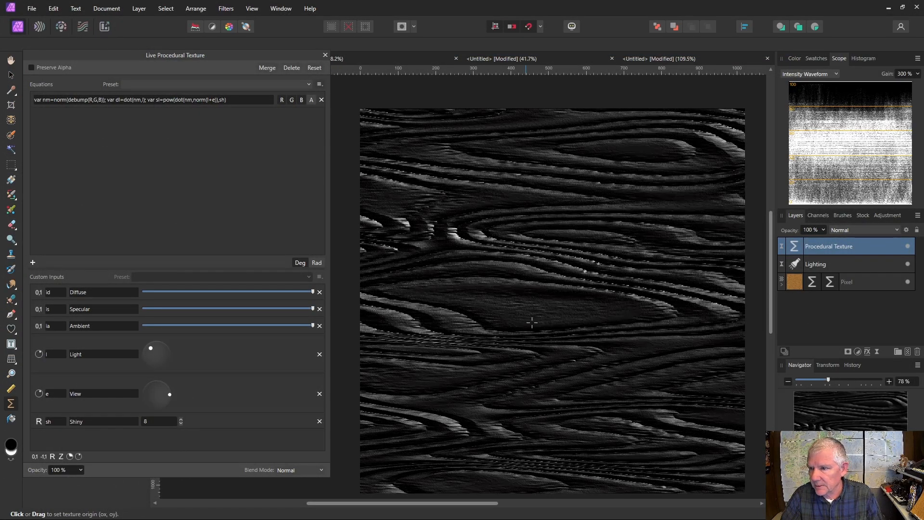
pyautogui.click(181, 423)
pyautogui.click(181, 423)
pyautogui.click(181, 423)
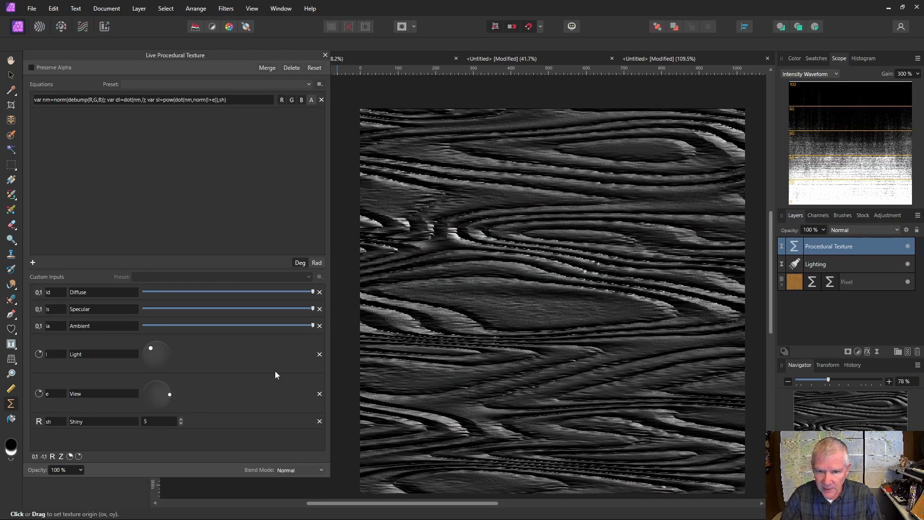
pyautogui.click(181, 420)
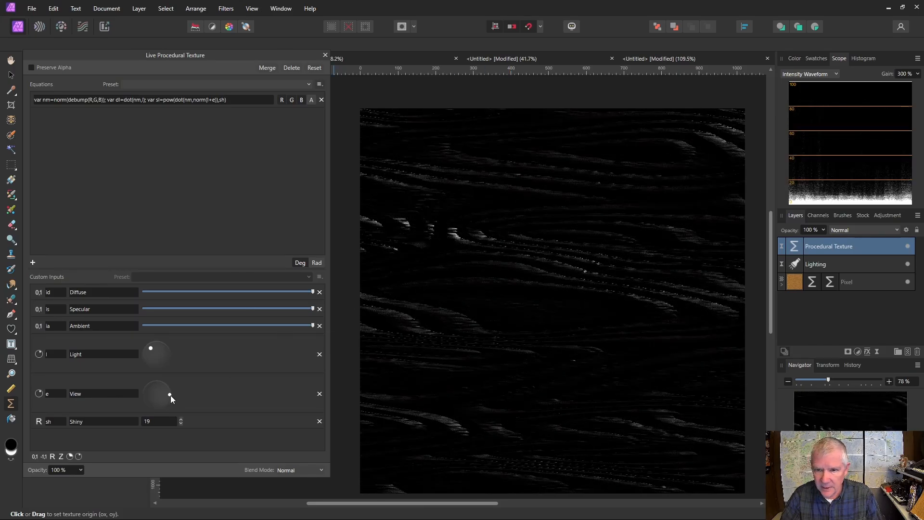
pyautogui.moveTo(169, 396)
pyautogui.mouseDown()
pyautogui.moveTo(152, 399)
pyautogui.moveTo(163, 400)
pyautogui.moveTo(155, 386)
pyautogui.moveTo(160, 410)
pyautogui.moveTo(164, 396)
pyautogui.mouseUp()
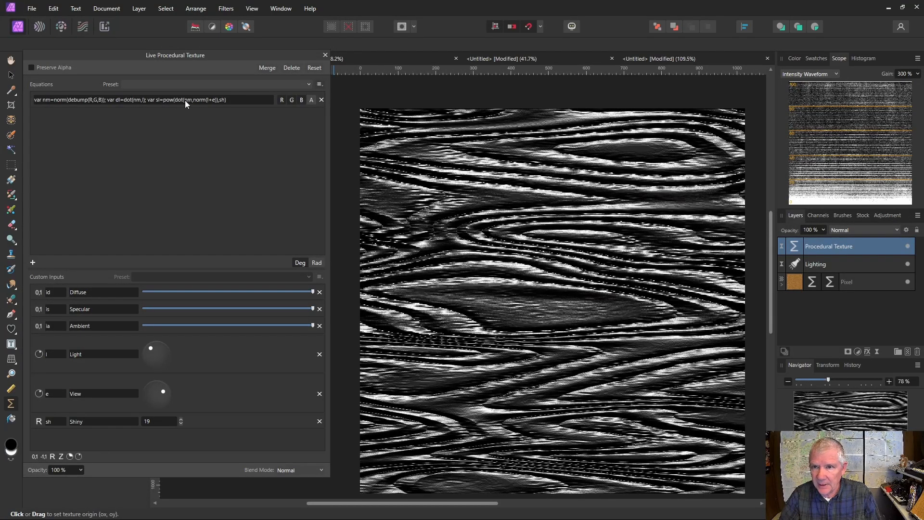
# Complete the equation with the combined lighting expression id*dl+is*sl+ia after a semicolon
pyautogui.click(230, 100)
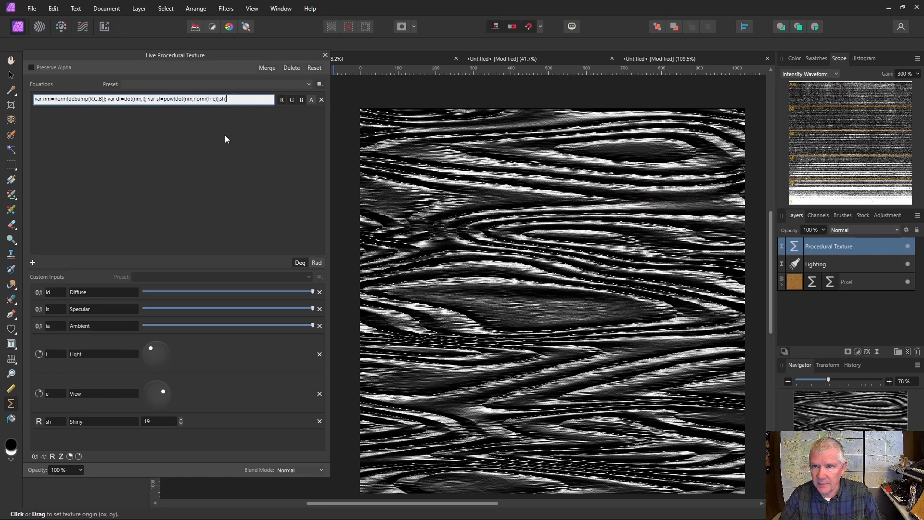
pyautogui.write('; ')
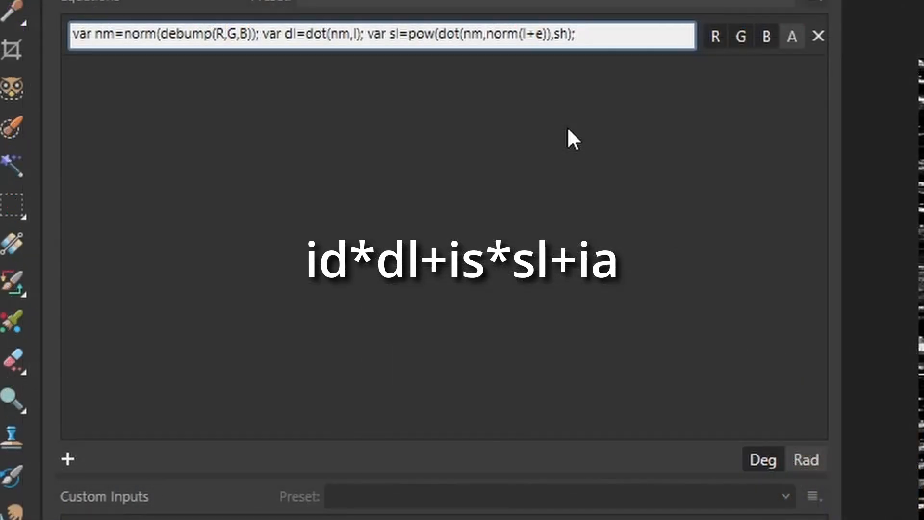
pyautogui.write('(id*dl+is*s')
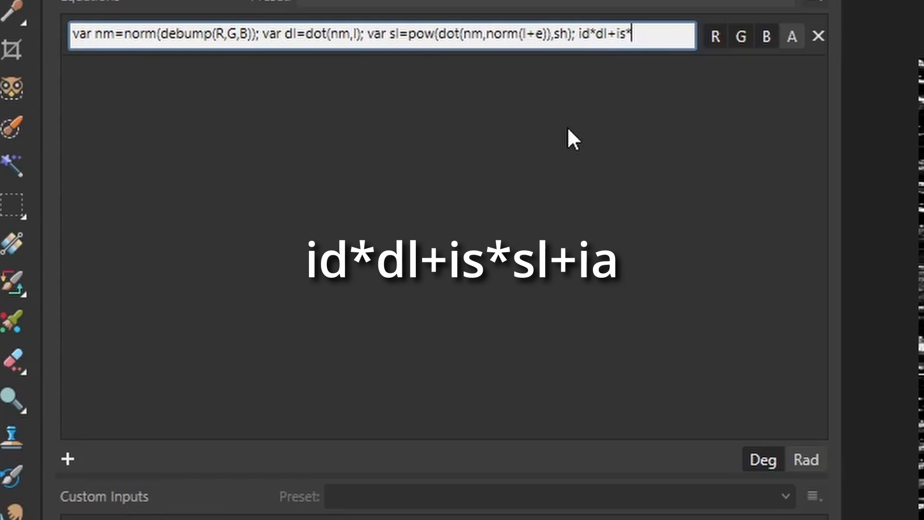
pyautogui.write('l+ia')
pyautogui.press('Return')
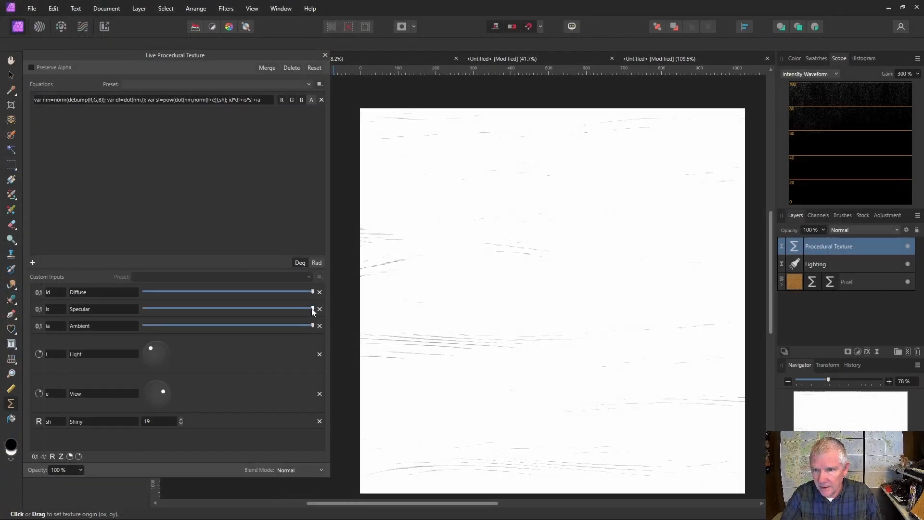
# Lower Ambient to zero, Diffuse to about a third and Specular to just under a fifth of their ranges
pyautogui.moveTo(313, 326); pyautogui.dragTo(144, 326)
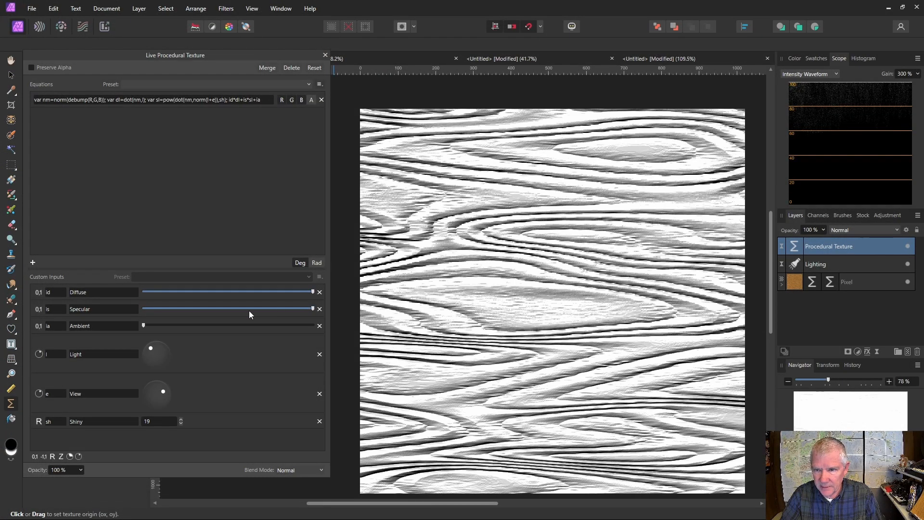
pyautogui.moveTo(313, 309); pyautogui.dragTo(144, 309)
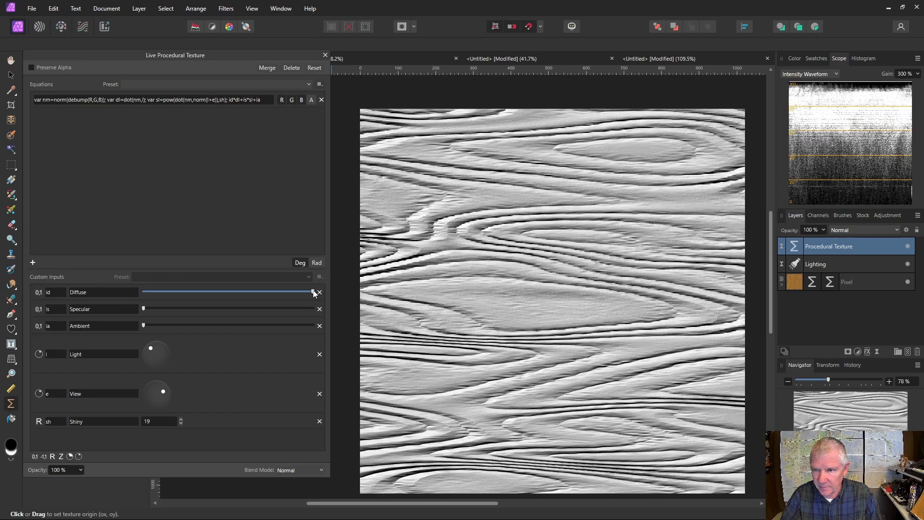
pyautogui.moveTo(313, 292); pyautogui.dragTo(203, 294)
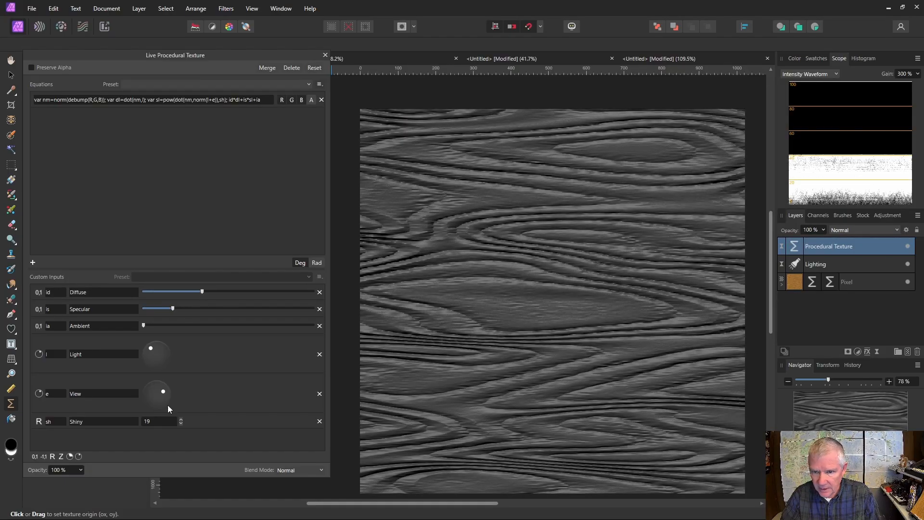
# Bring the Shiny input down to 0 and raise it back up to 8
pyautogui.click(180, 424)
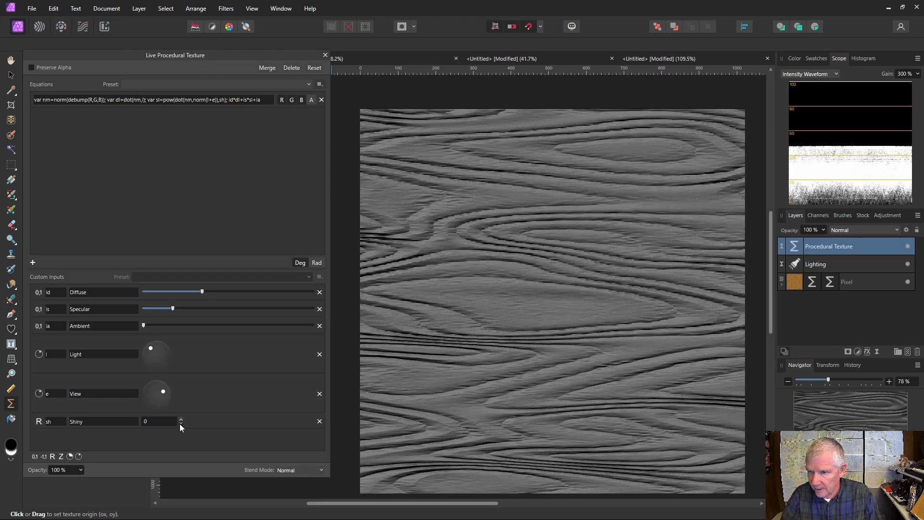
pyautogui.click(180, 420)
pyautogui.click(180, 420)
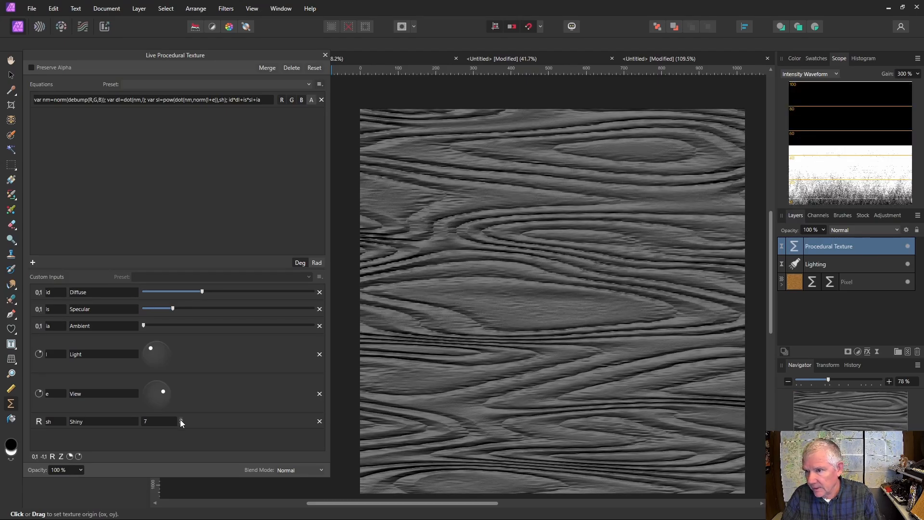
pyautogui.click(180, 419)
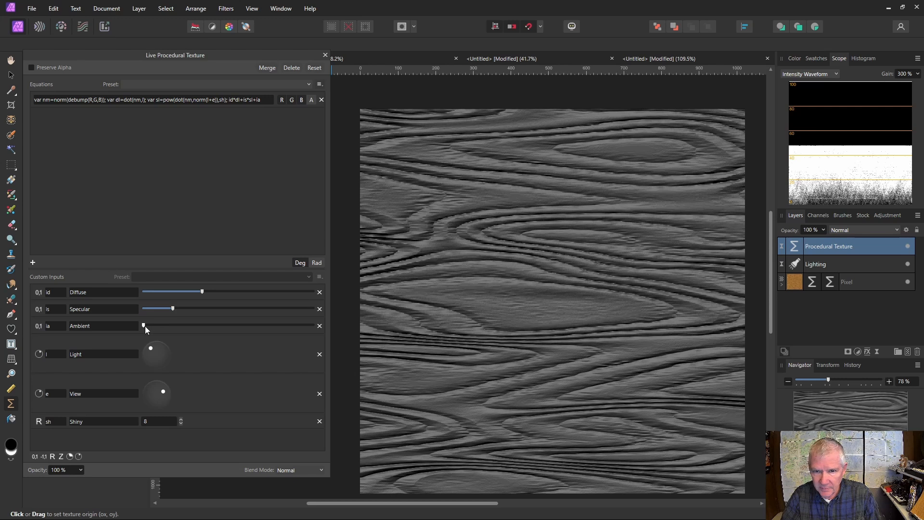
# Raise Ambient to about a tenth and Specular to about a fifth of their ranges, and close the procedural texture settings
pyautogui.moveTo(146, 325); pyautogui.dragTo(157, 328)
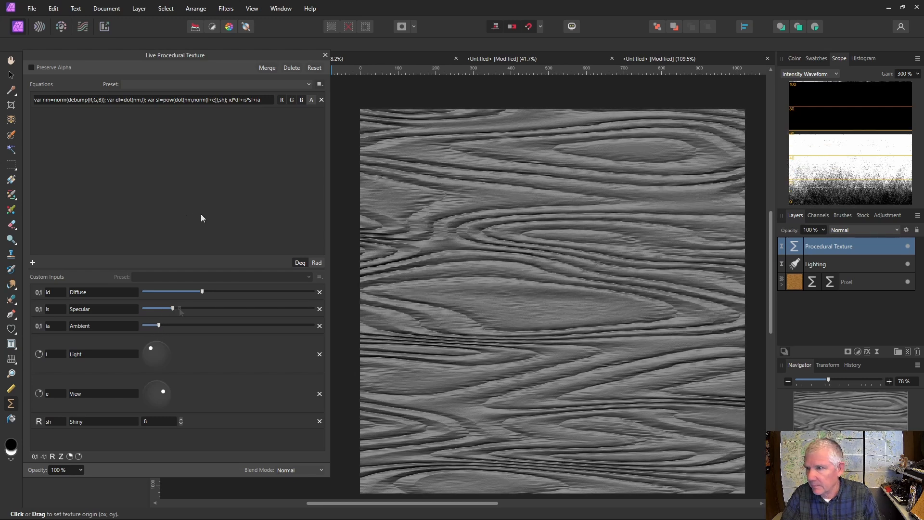
pyautogui.moveTo(174, 308); pyautogui.dragTo(180, 308)
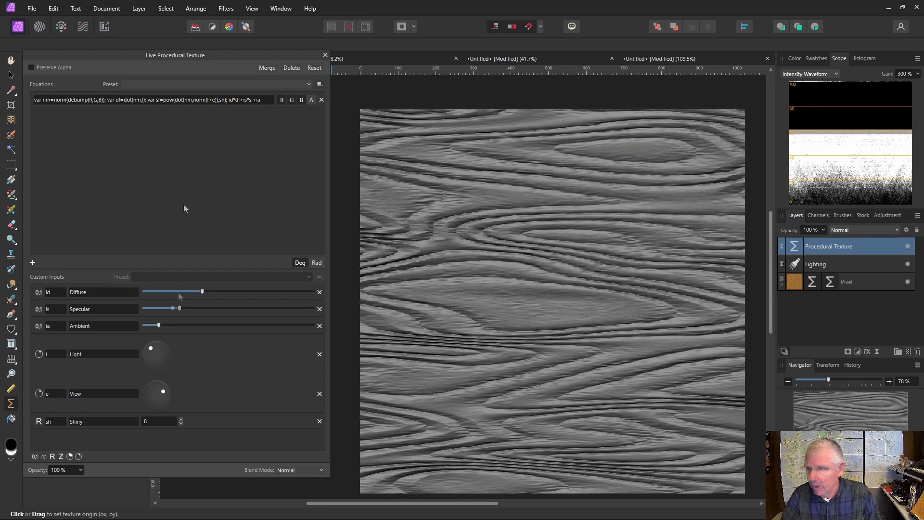
pyautogui.click(325, 56)
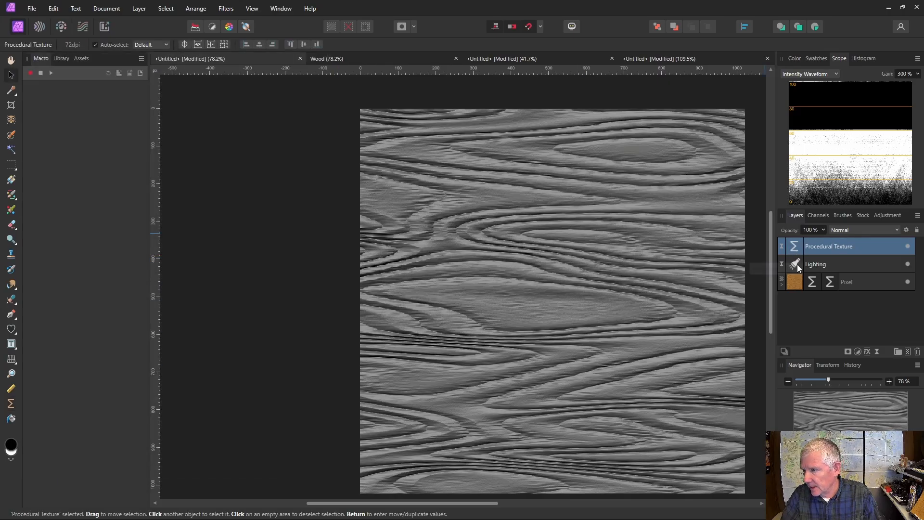
# Hide the Procedural Texture and Lighting layers to compare the underlying images, and show both again
pyautogui.click(908, 247)
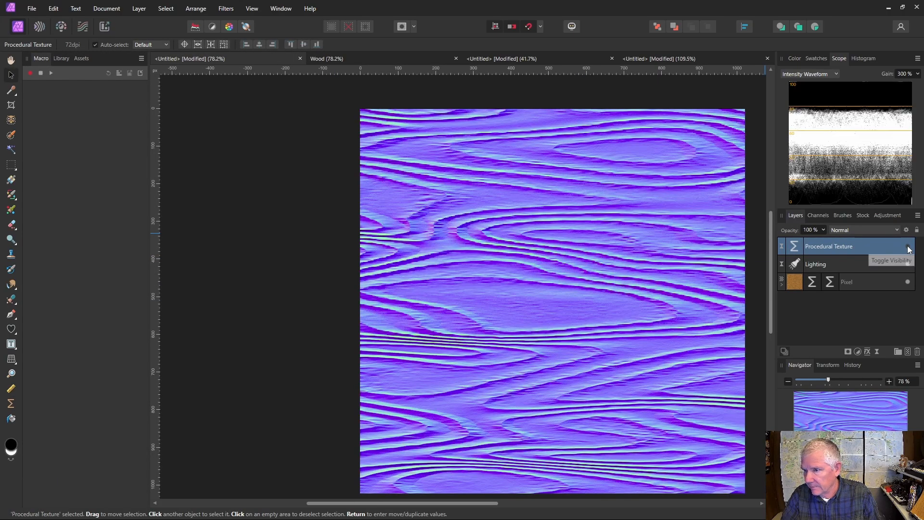
pyautogui.click(909, 265)
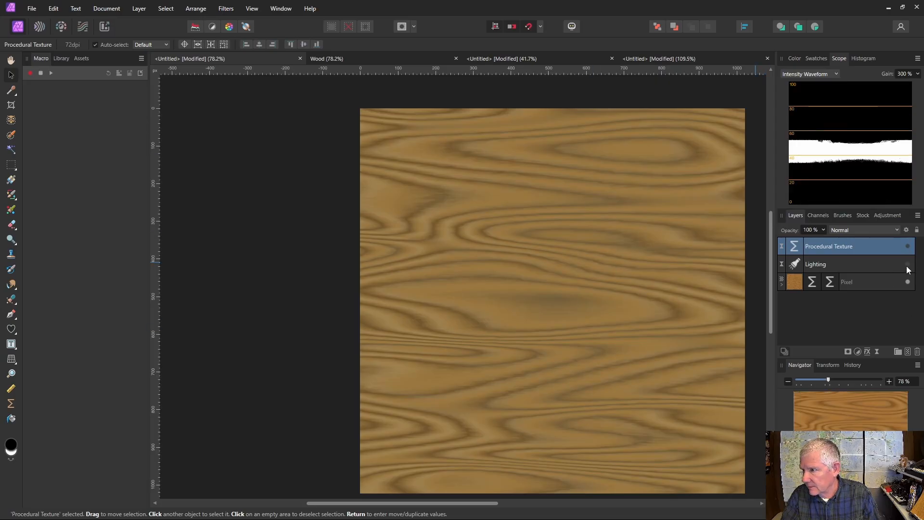
pyautogui.click(908, 266)
pyautogui.click(909, 247)
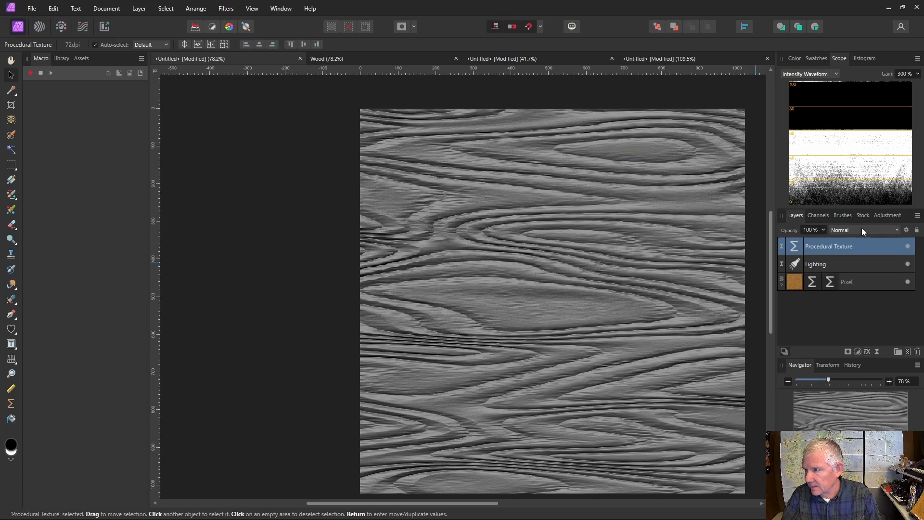
# Group the Procedural Texture and Lighting layers together
pyautogui.keyDown('shift'); pyautogui.click(821, 264); pyautogui.keyUp('shift')
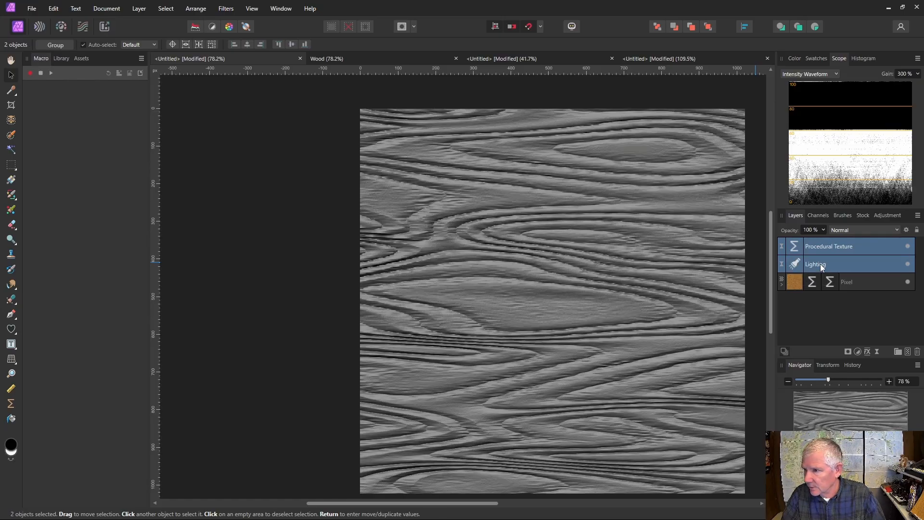
pyautogui.rightClick(821, 263)
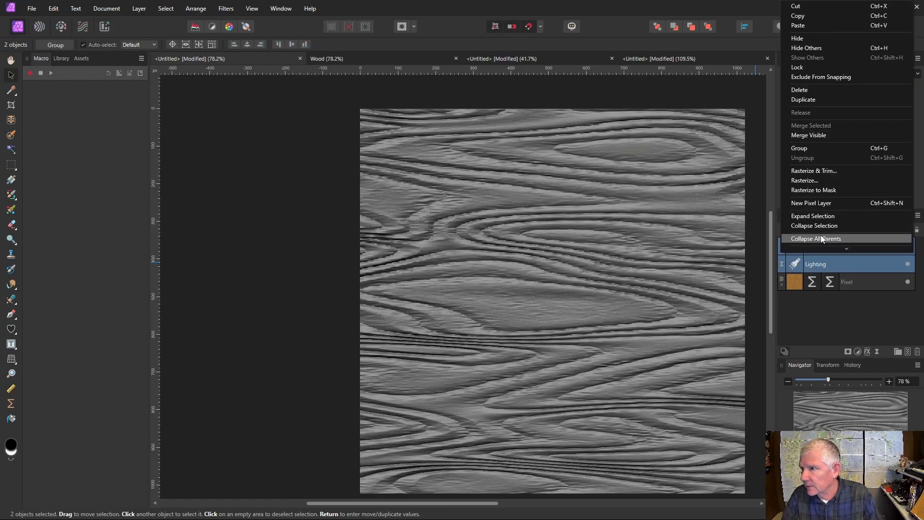
pyautogui.click(819, 149)
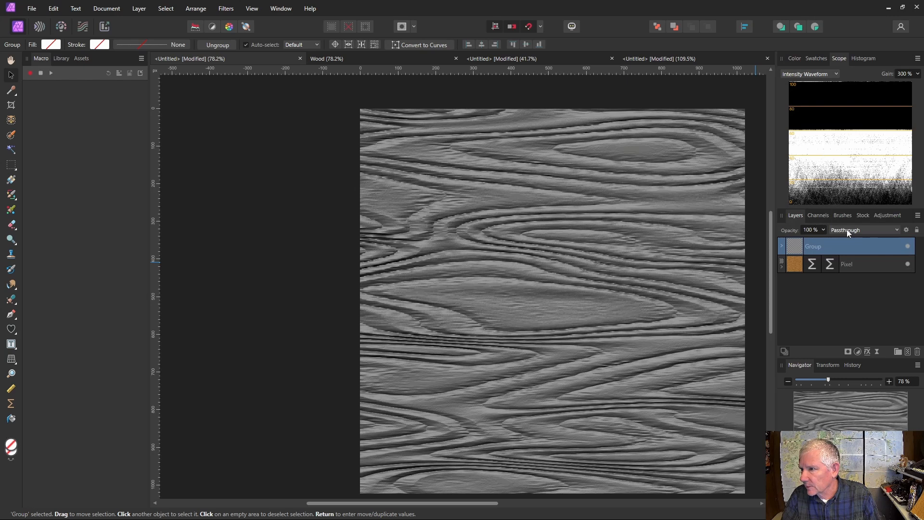
# Try the Hard Light blend mode on the lighting group, and change it to Overlay
pyautogui.click(897, 229)
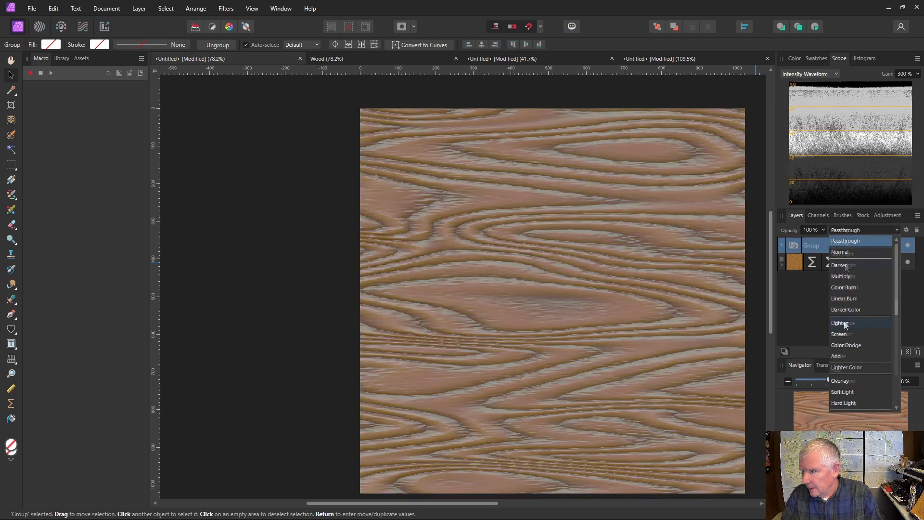
pyautogui.click(843, 403)
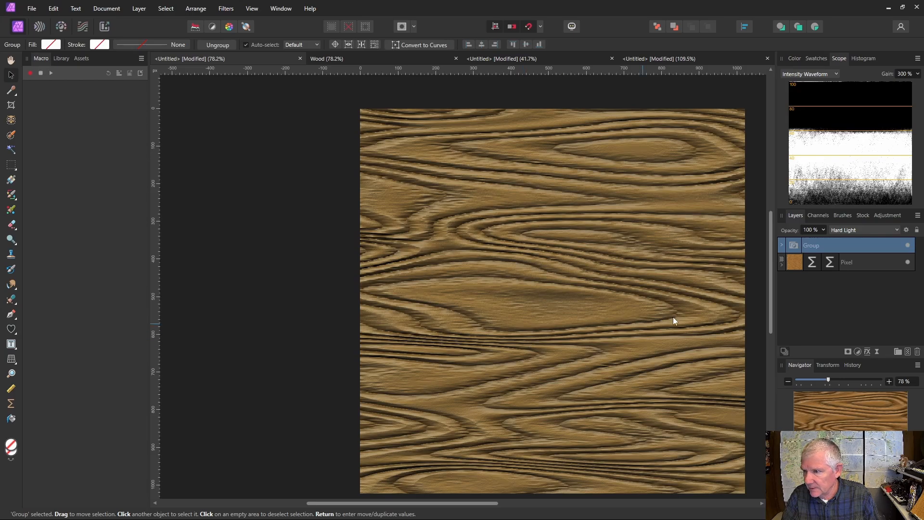
pyautogui.click(896, 230)
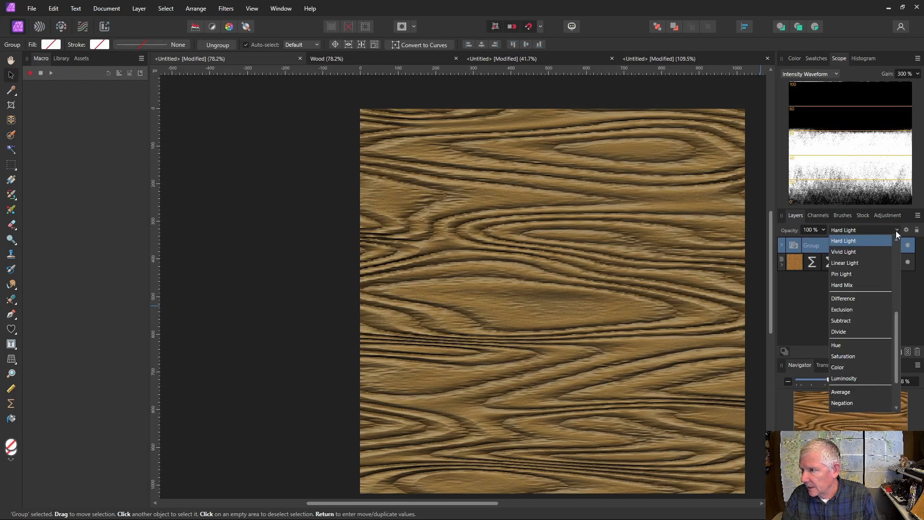
pyautogui.scroll(2, 843, 243)
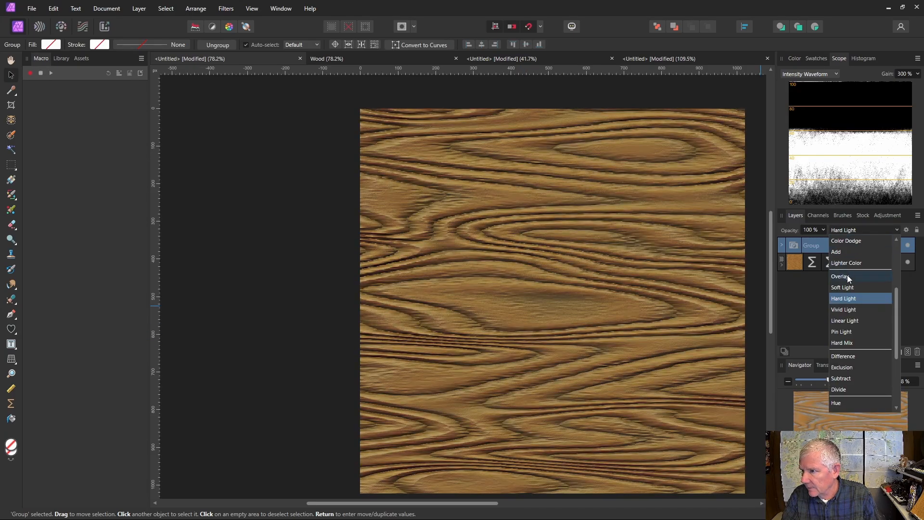
pyautogui.click(848, 276)
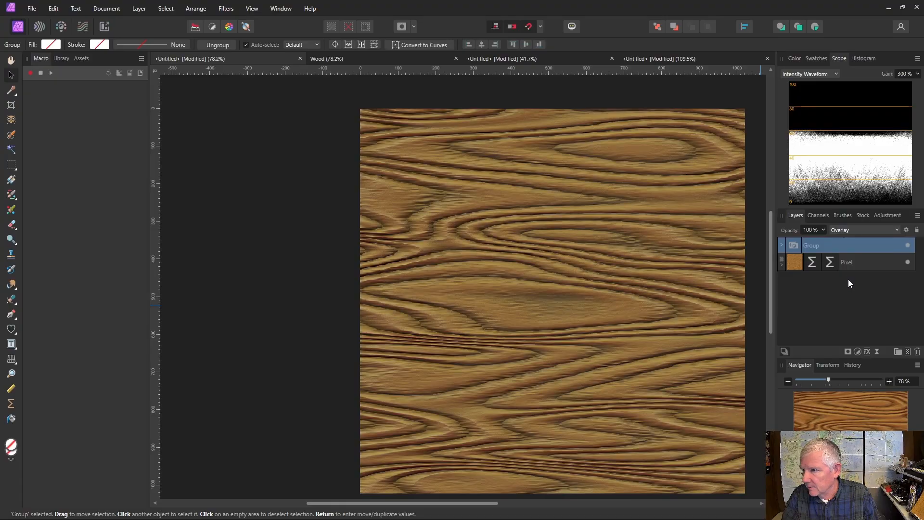
# Lower the lighting group's opacity nearly to zero, raise it past the middle, and settle it at 50%
pyautogui.click(824, 230)
pyautogui.moveTo(825, 240); pyautogui.dragTo(729, 246)
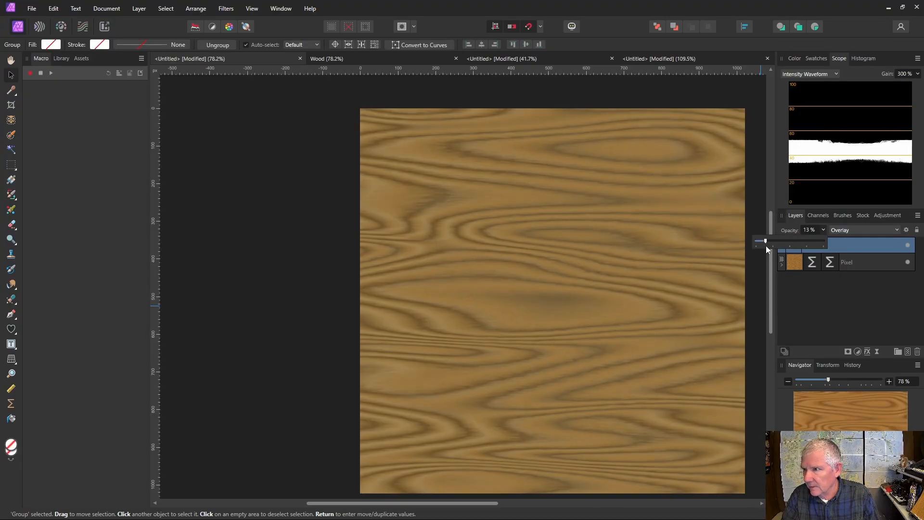
pyautogui.moveTo(776, 245); pyautogui.dragTo(799, 245)
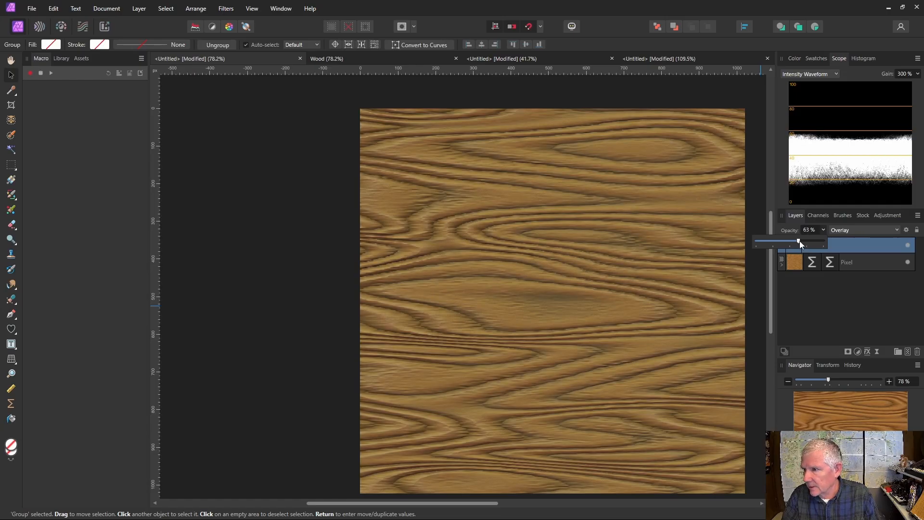
pyautogui.moveTo(793, 245); pyautogui.dragTo(789, 244)
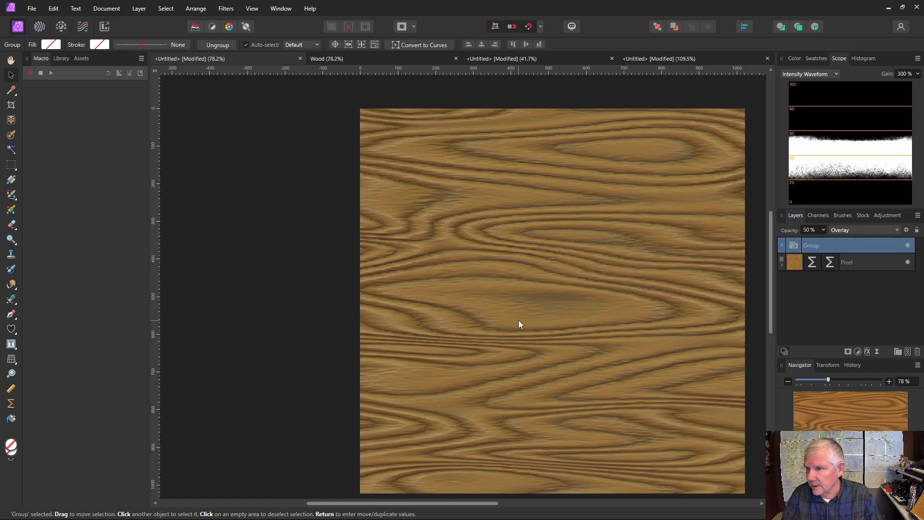
pyautogui.click(801, 313)
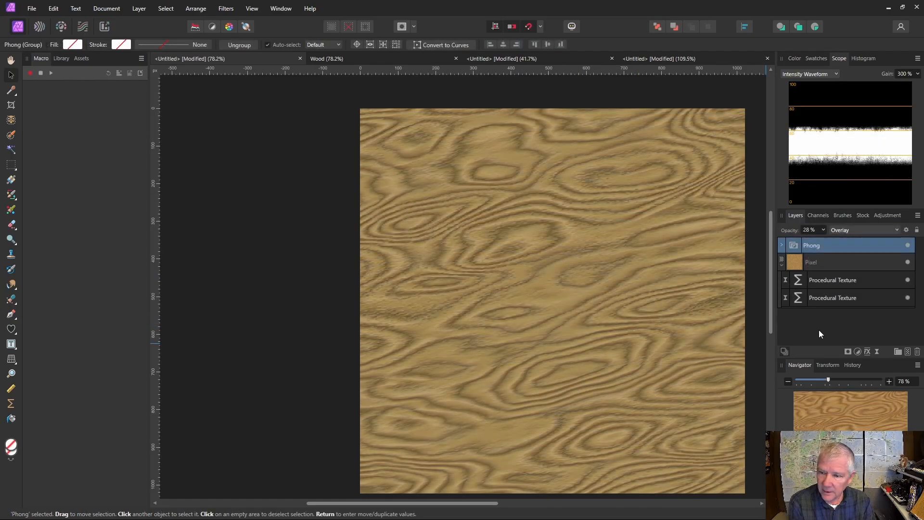